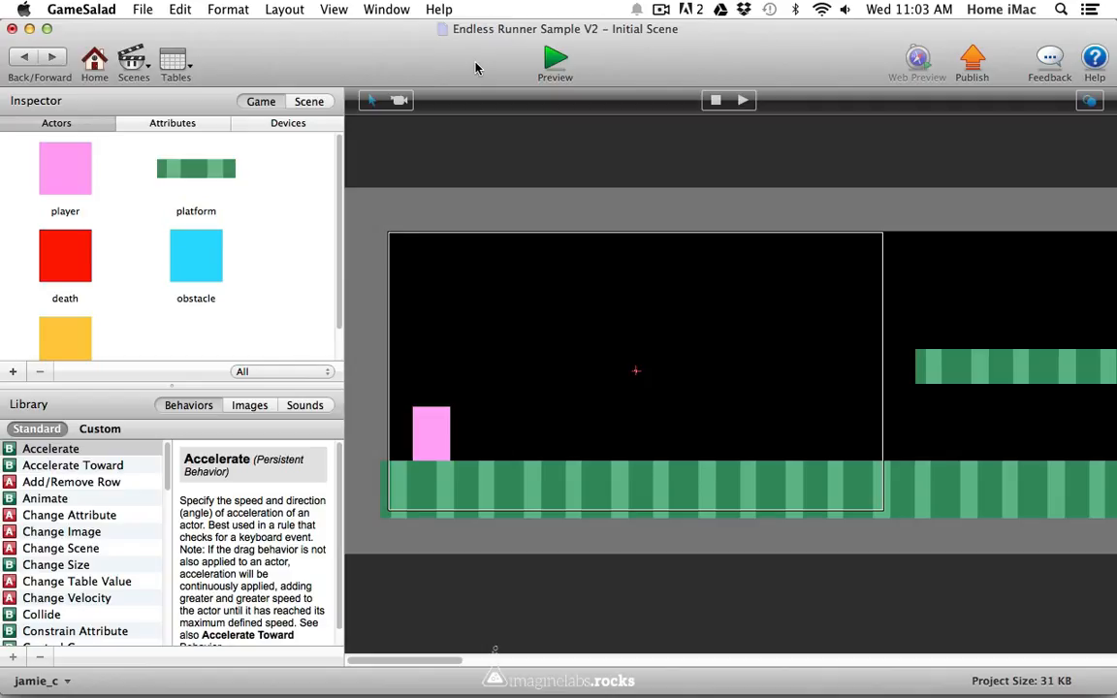
# - Preview the finished endless runner and play through it, making the player jump between platforms and over obstacles, and leave the preview
pyautogui.click(552, 62)
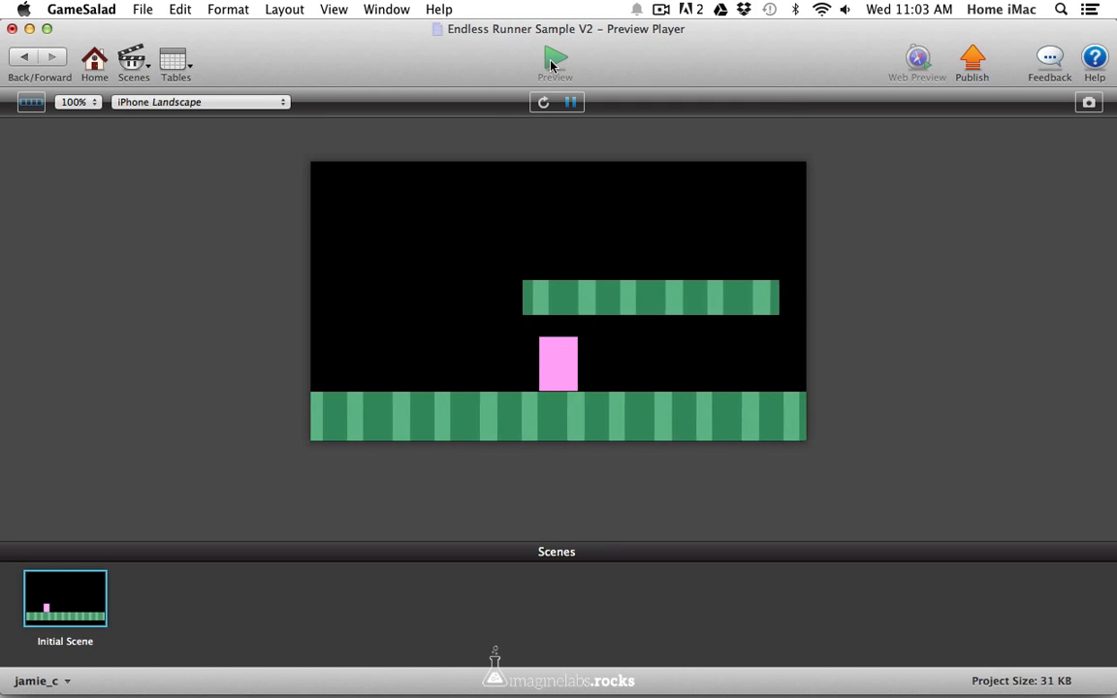
pyautogui.press('space')
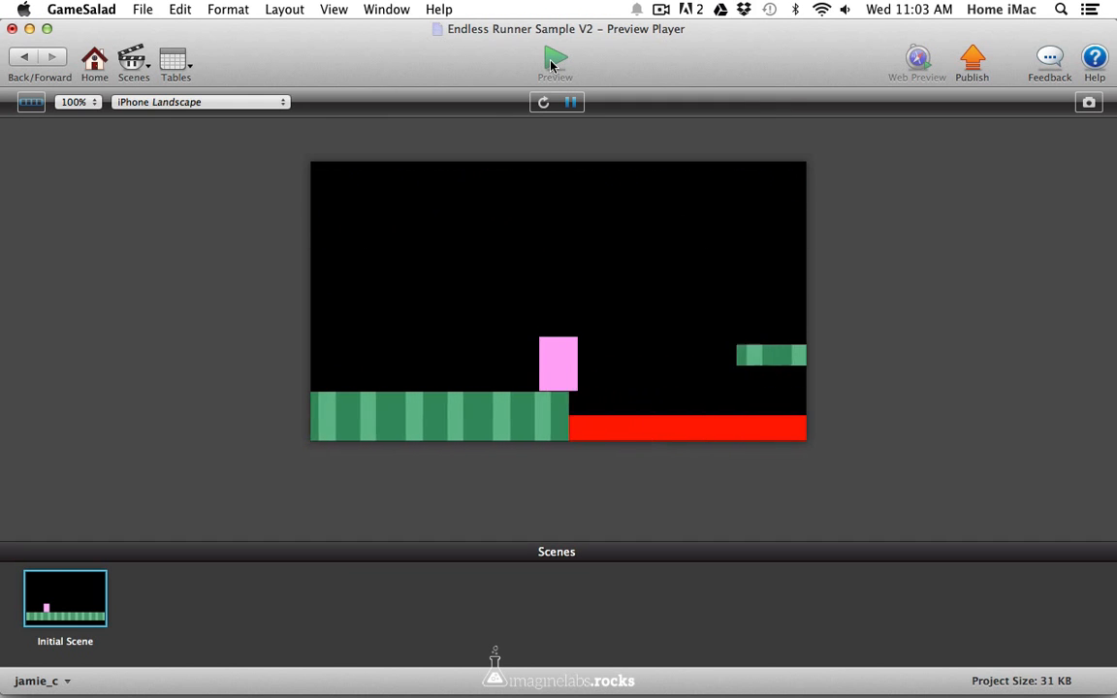
pyautogui.press('space')
pyautogui.press('space')
pyautogui.press('space')
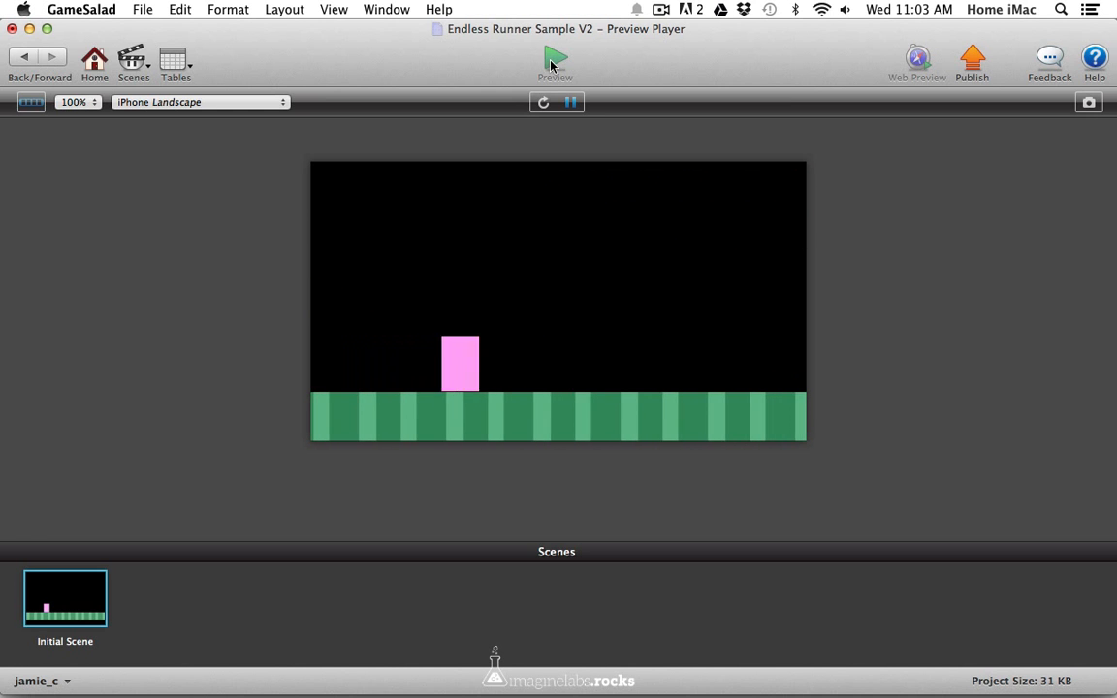
pyautogui.press('space')
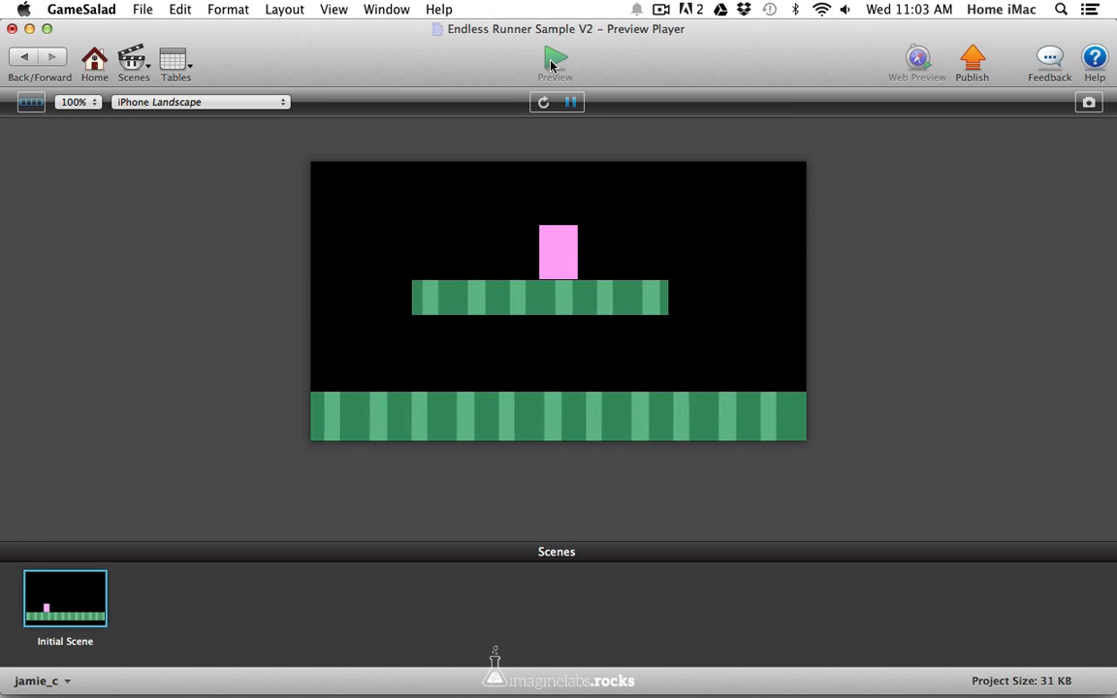
pyautogui.press('space')
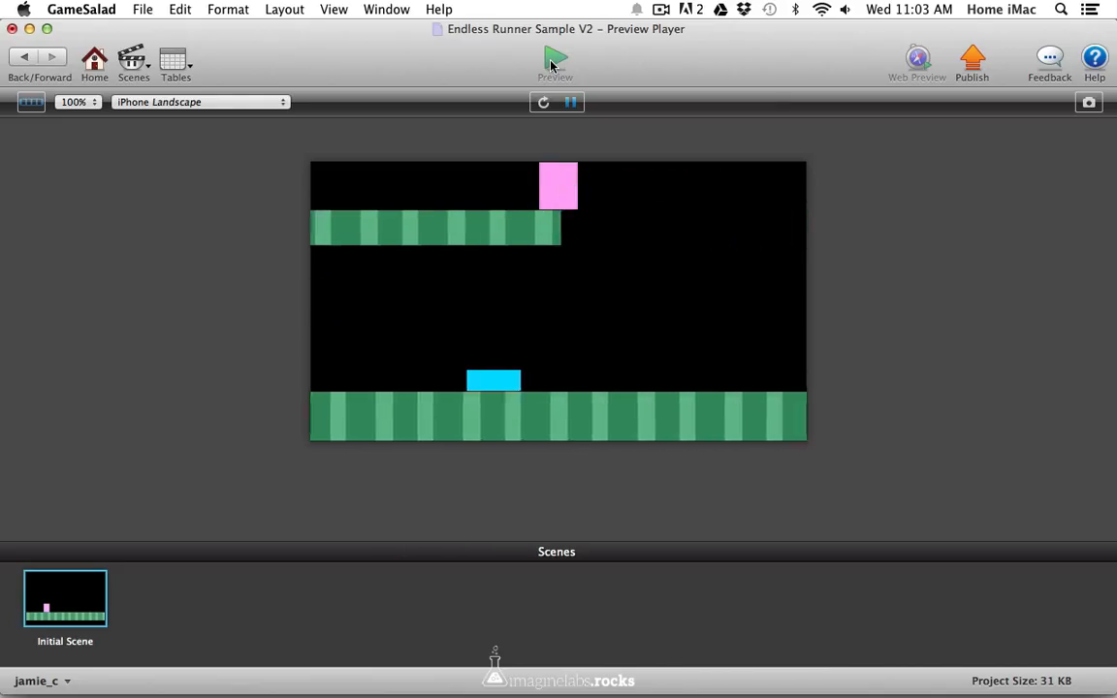
pyautogui.press('space')
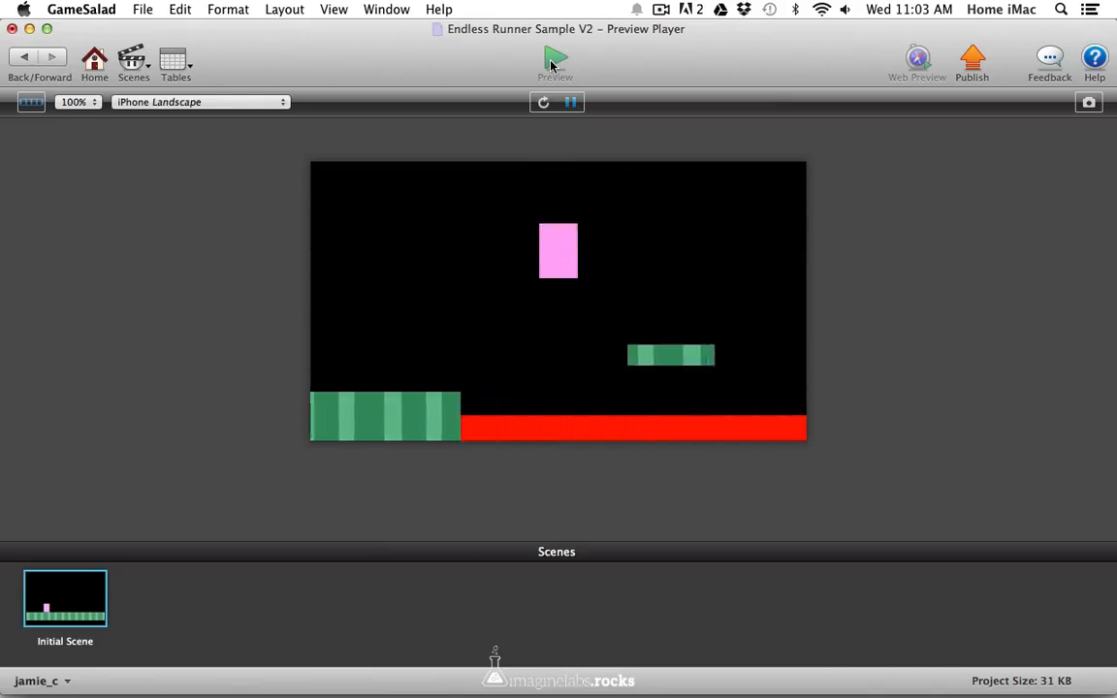
pyautogui.press('space')
pyautogui.press('space')
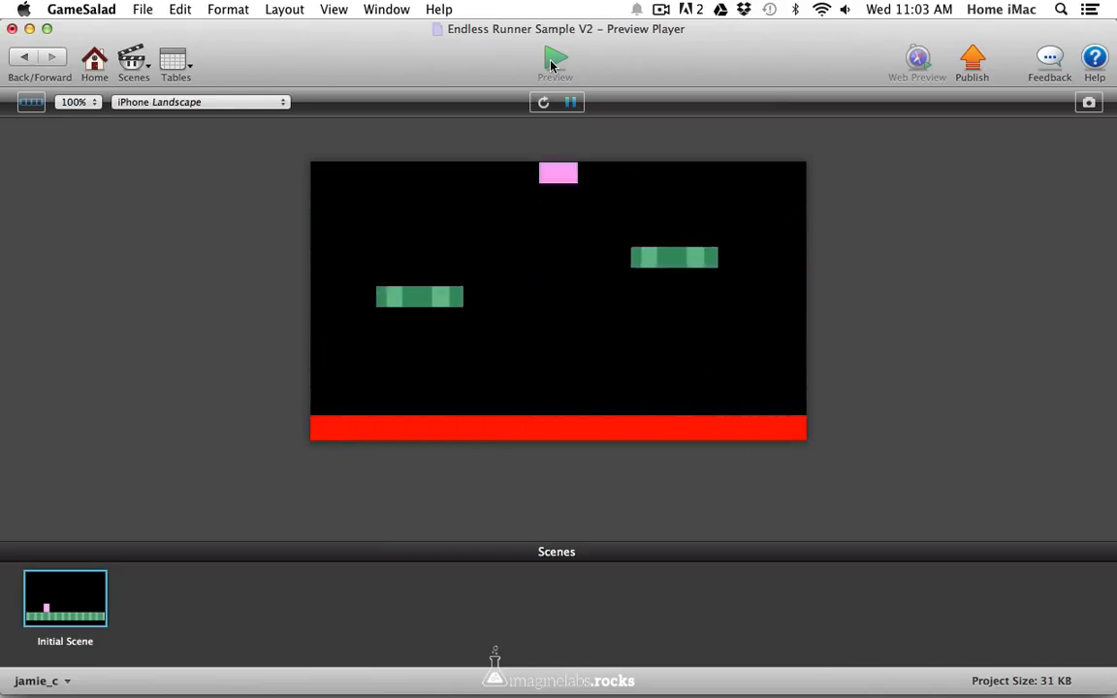
pyautogui.press('space')
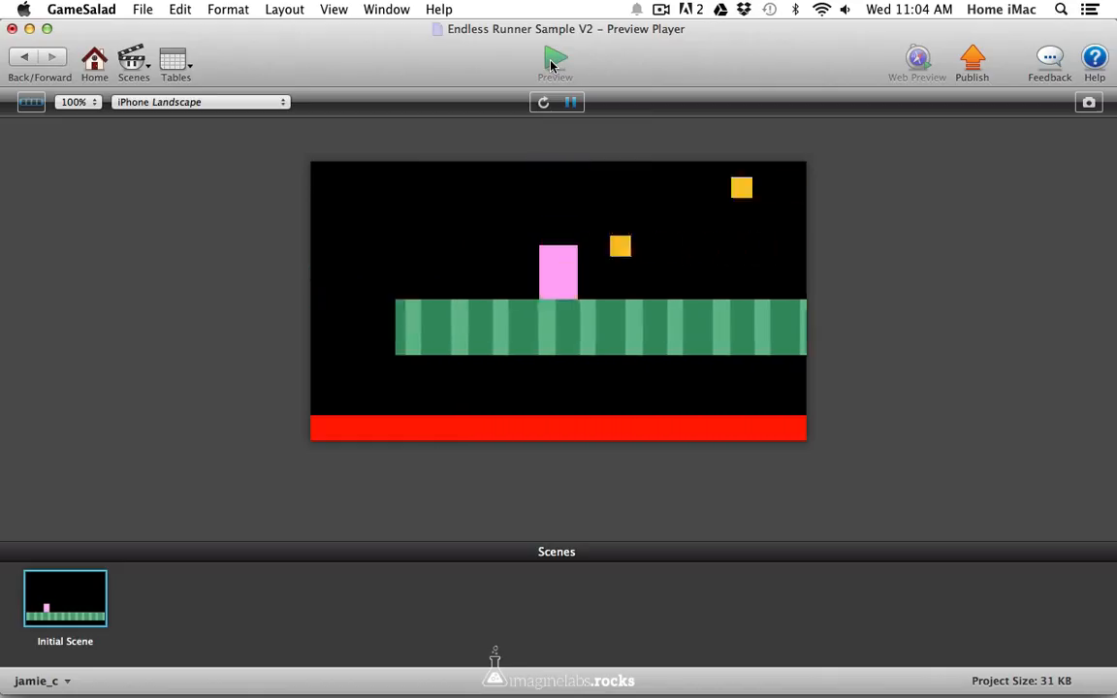
pyautogui.press('space')
pyautogui.press('space')
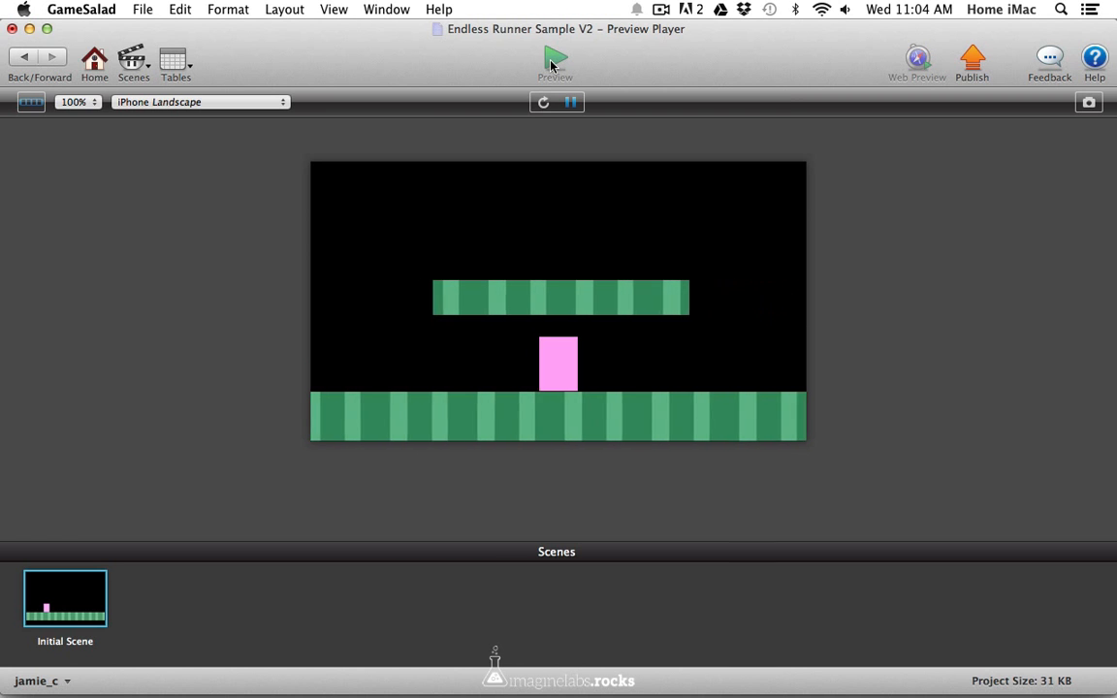
pyautogui.press('space')
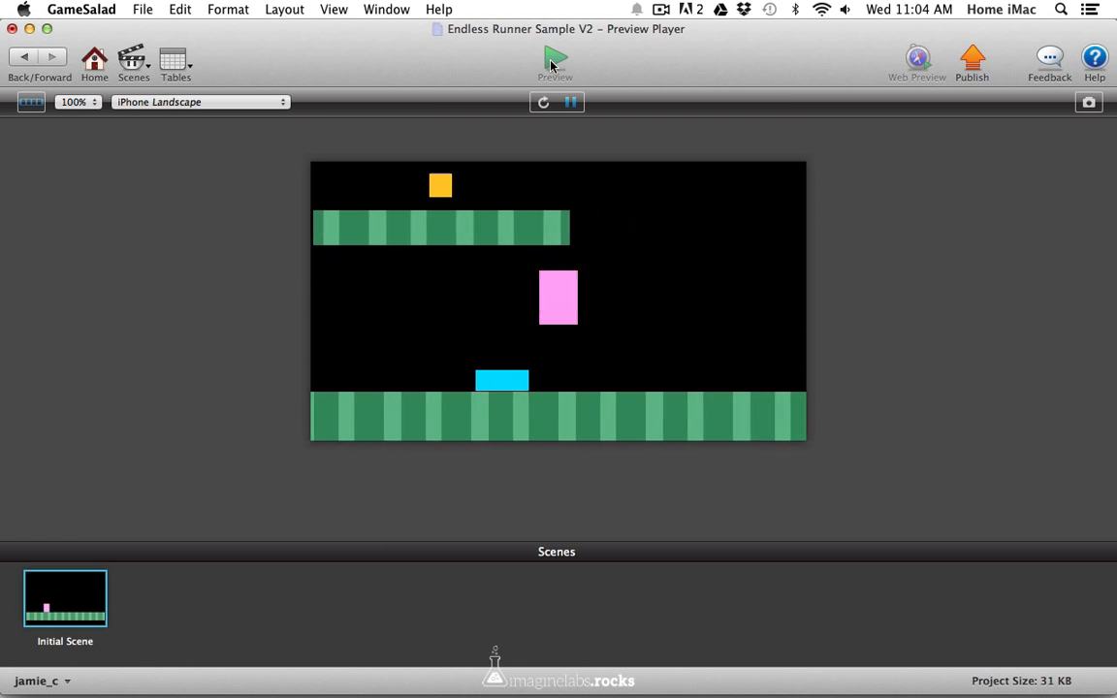
pyautogui.press('space')
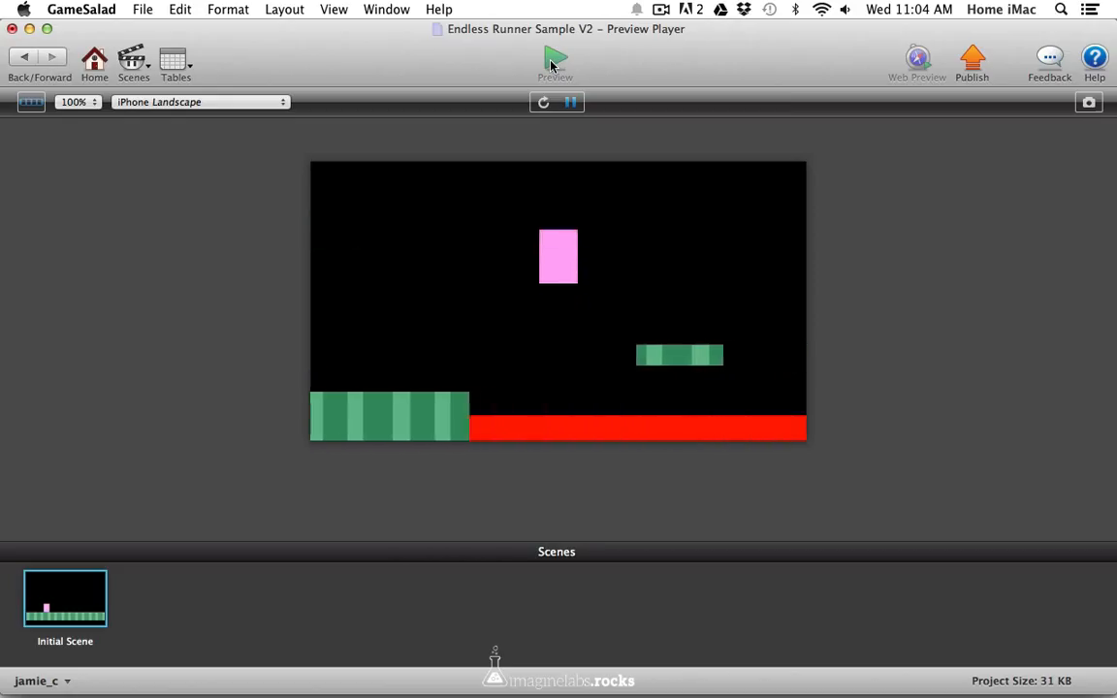
pyautogui.press('space')
pyautogui.press('space')
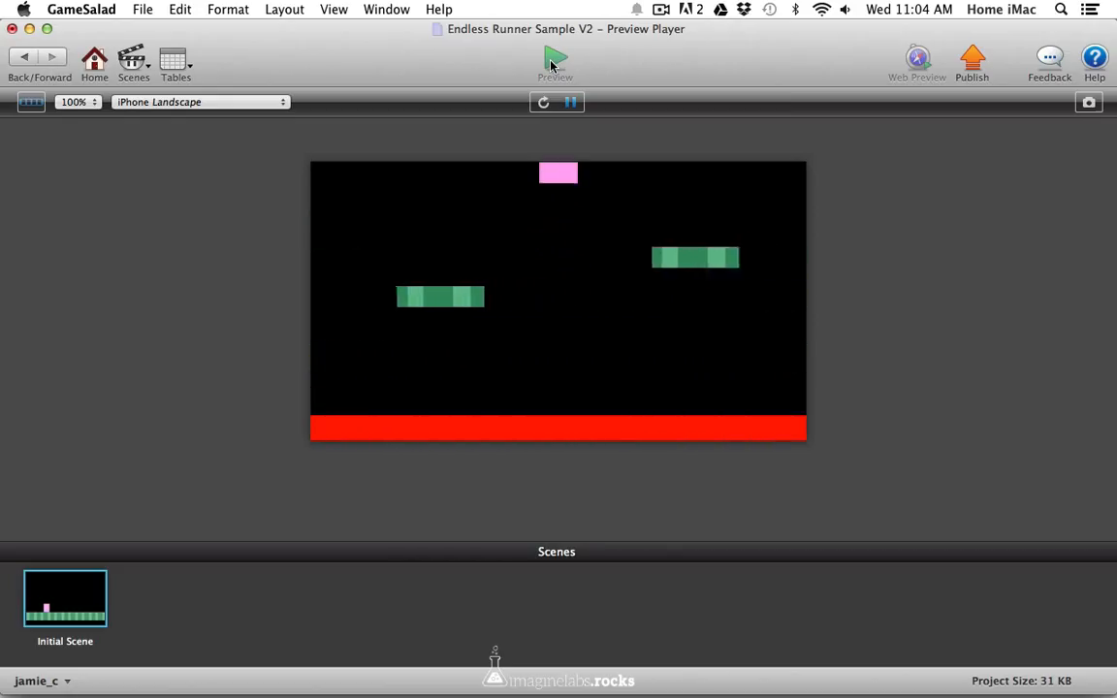
pyautogui.press('space')
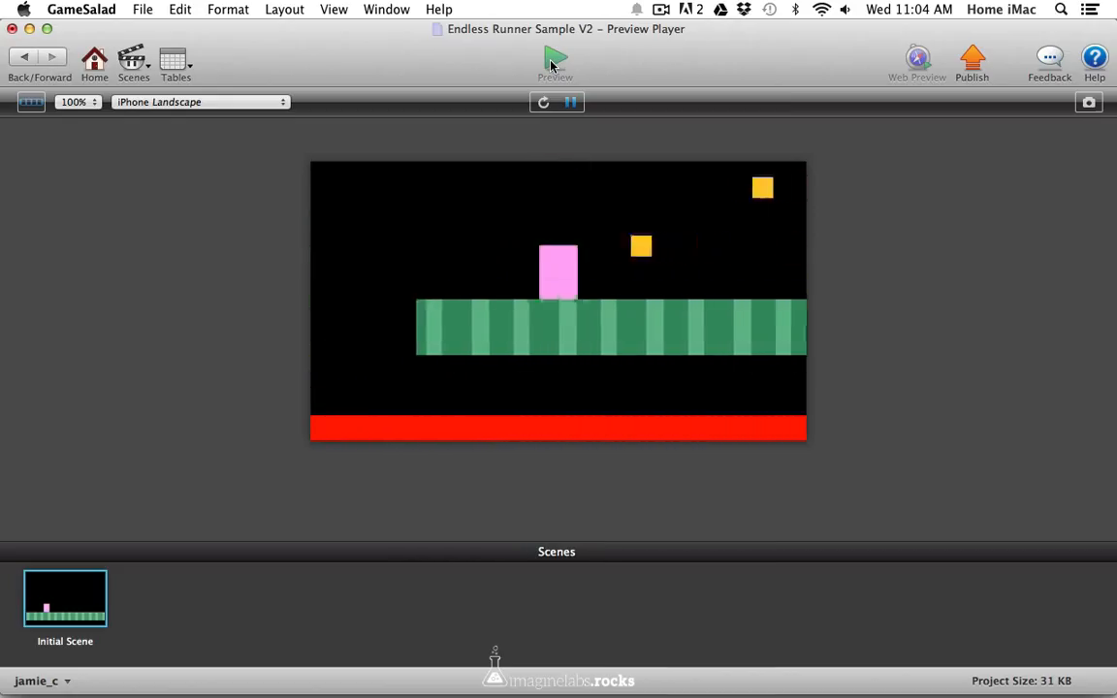
pyautogui.press('space')
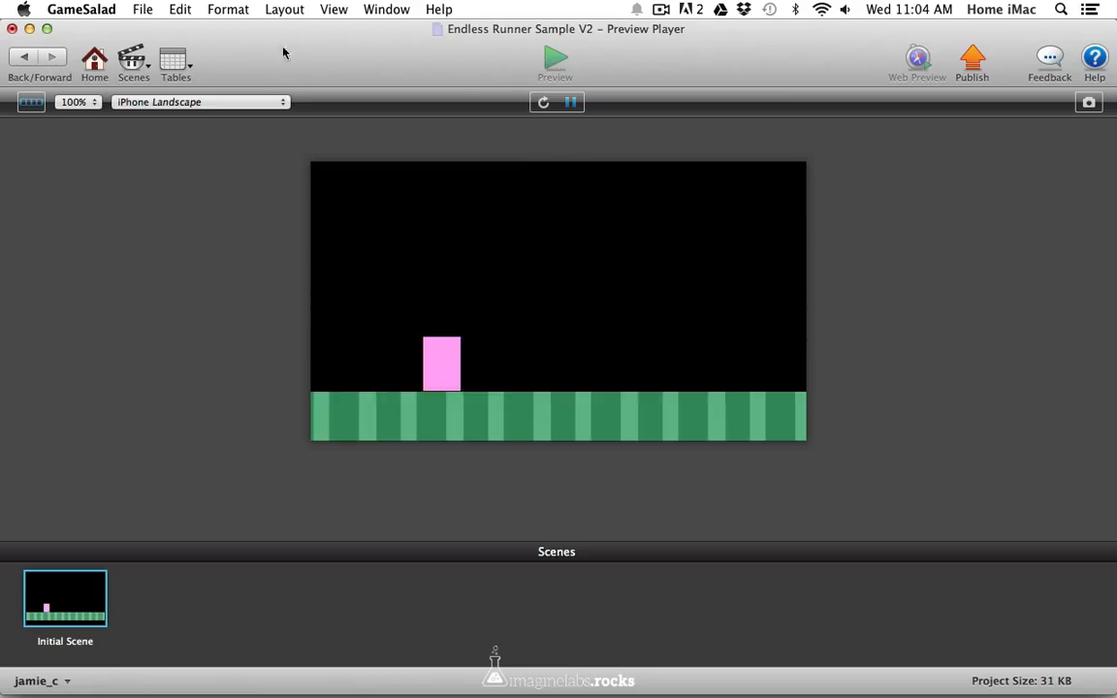
pyautogui.click(19, 60)
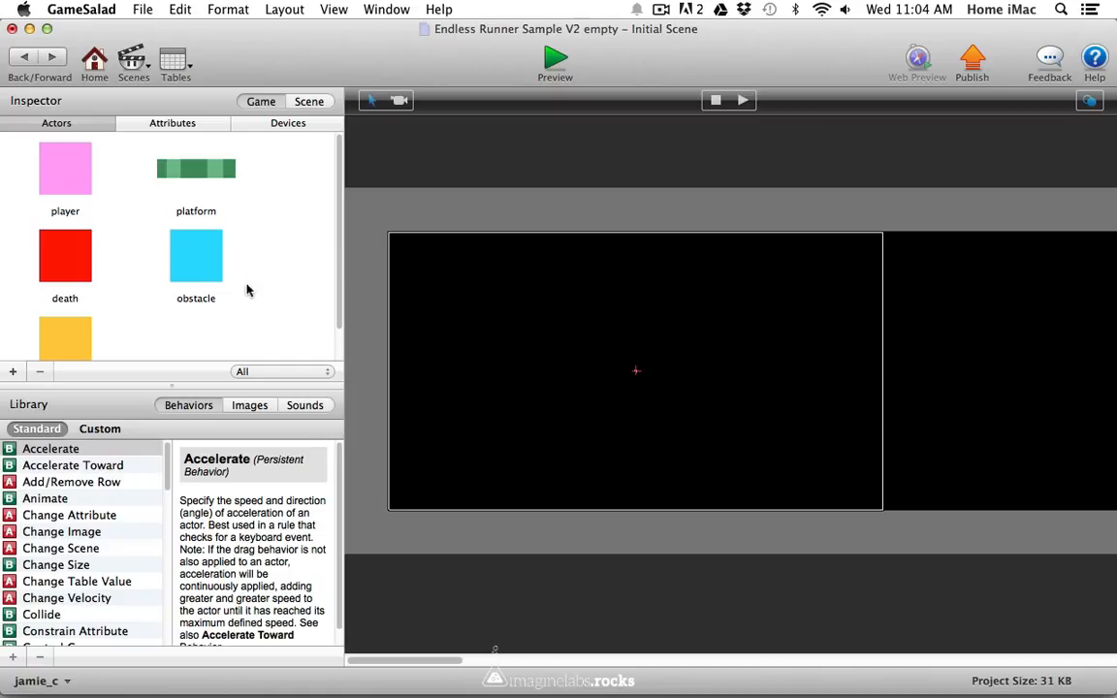
# - In the Endless Runner Sample V2 empty project, open the player actor to examine its attributes and behaviors, and return to the scene
pyautogui.moveTo(338, 236)
pyautogui.mouseDown()
pyautogui.moveTo(335, 299)
pyautogui.moveTo(331, 239)
pyautogui.mouseUp()
pyautogui.click(53, 169)
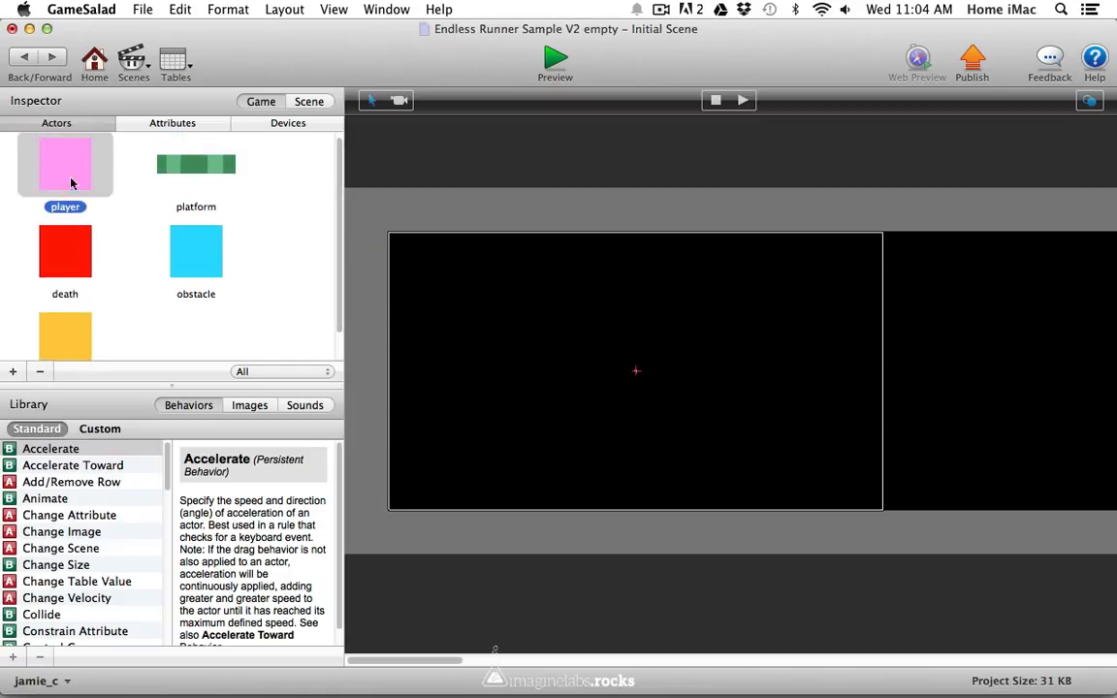
pyautogui.doubleClick(70, 175)
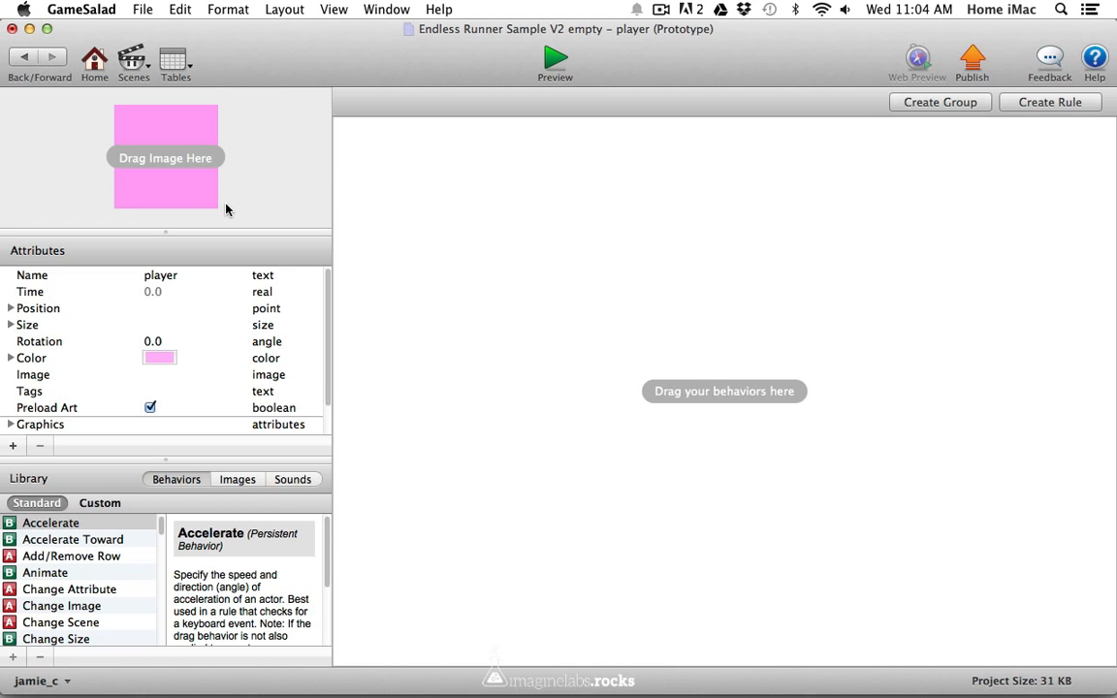
pyautogui.click(24, 57)
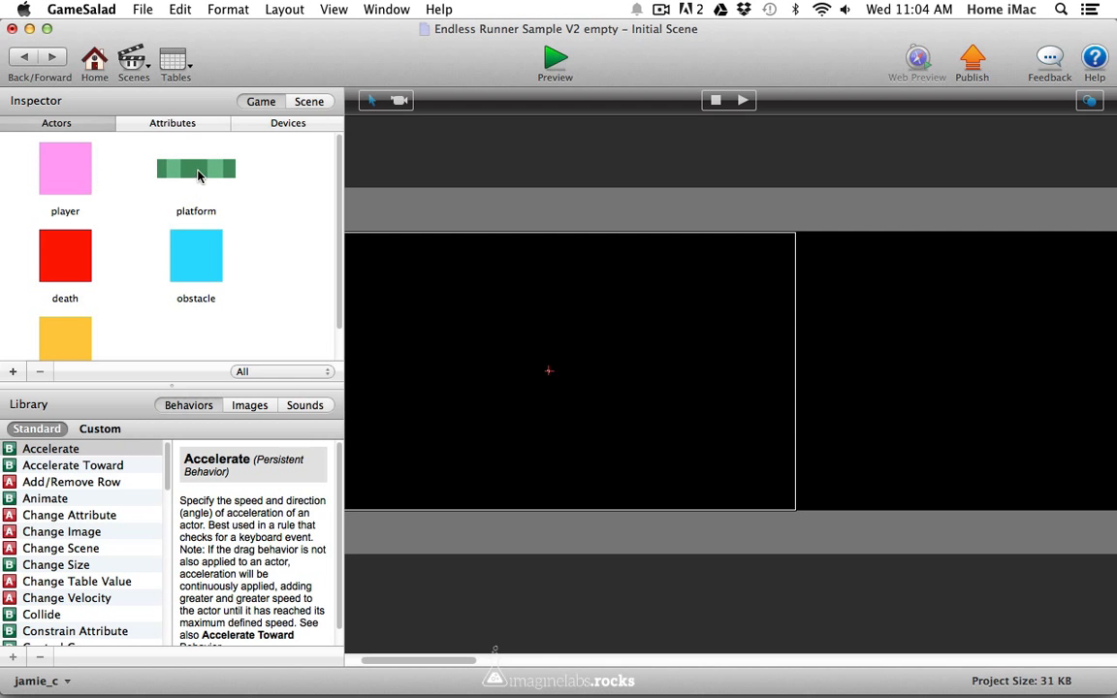
# - Look over the death, obstacle and gold actors, and open the platform actor to examine its image and behaviors before returning to the scene
pyautogui.click(64, 256)
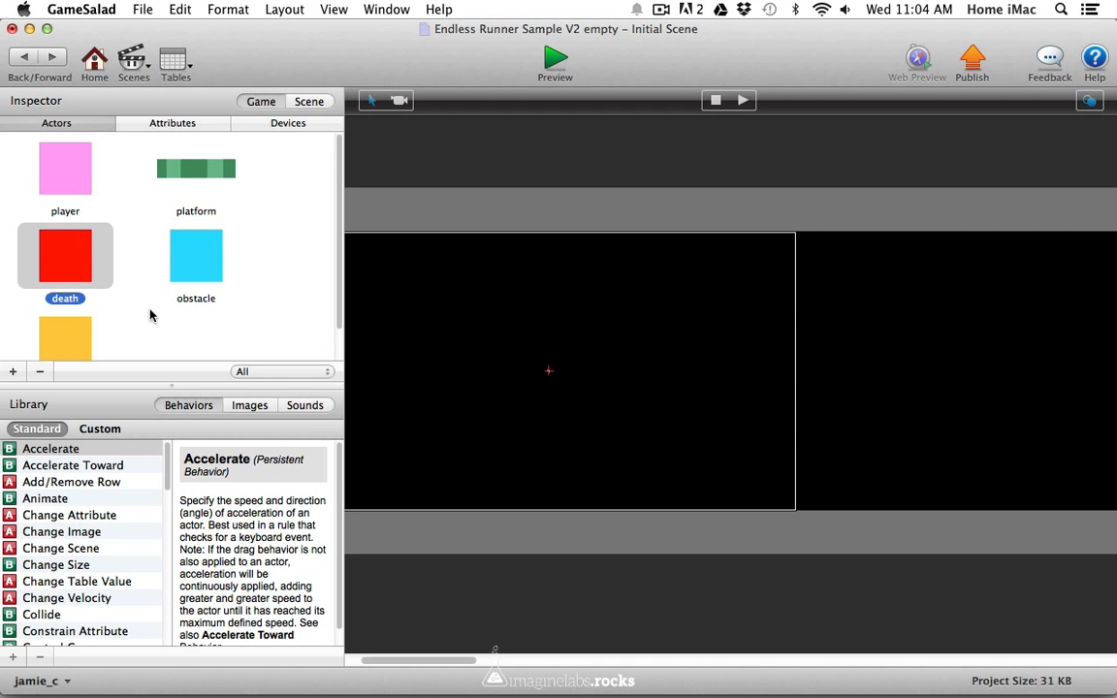
pyautogui.click(208, 254)
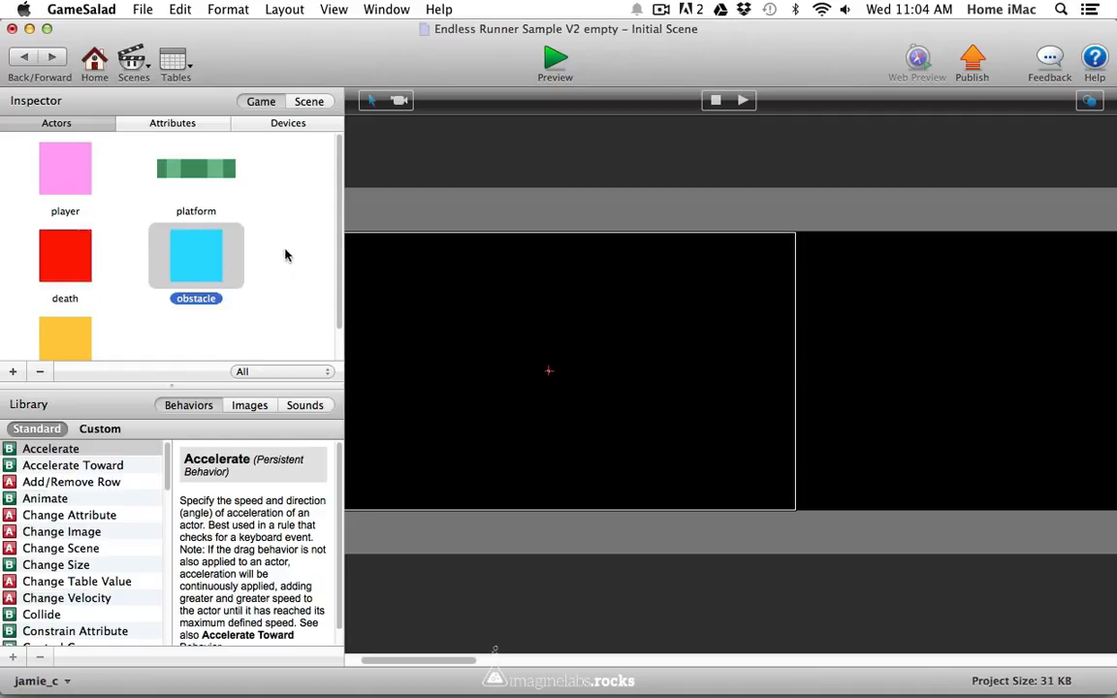
pyautogui.scroll(-2, 296, 258)
pyautogui.click(87, 320)
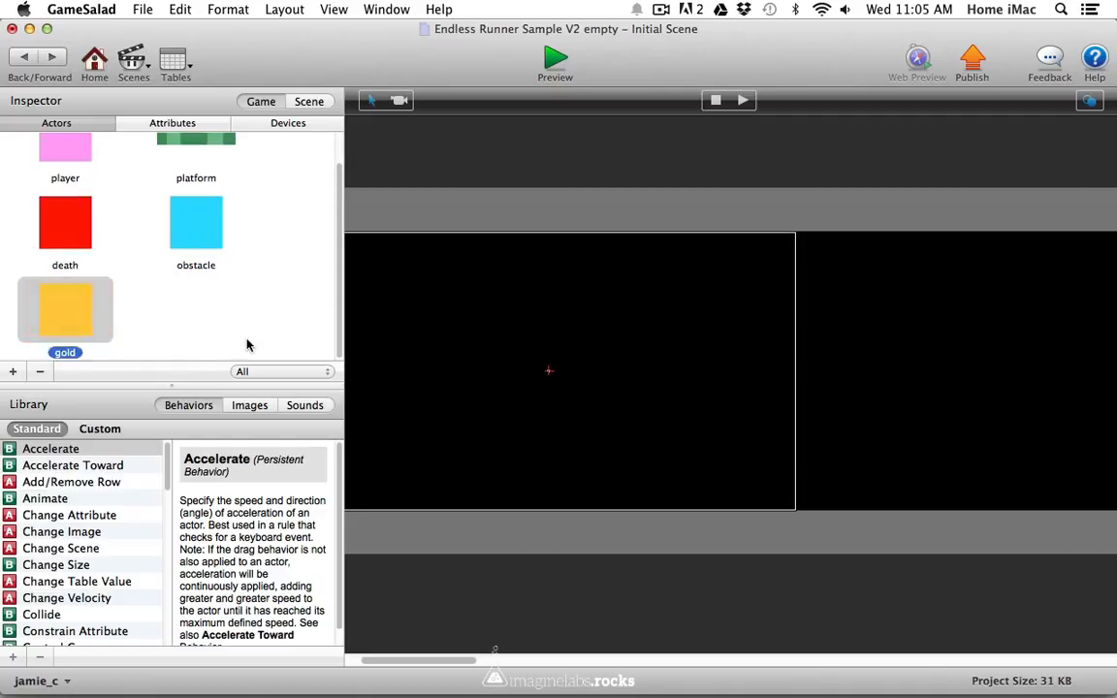
pyautogui.click(248, 344)
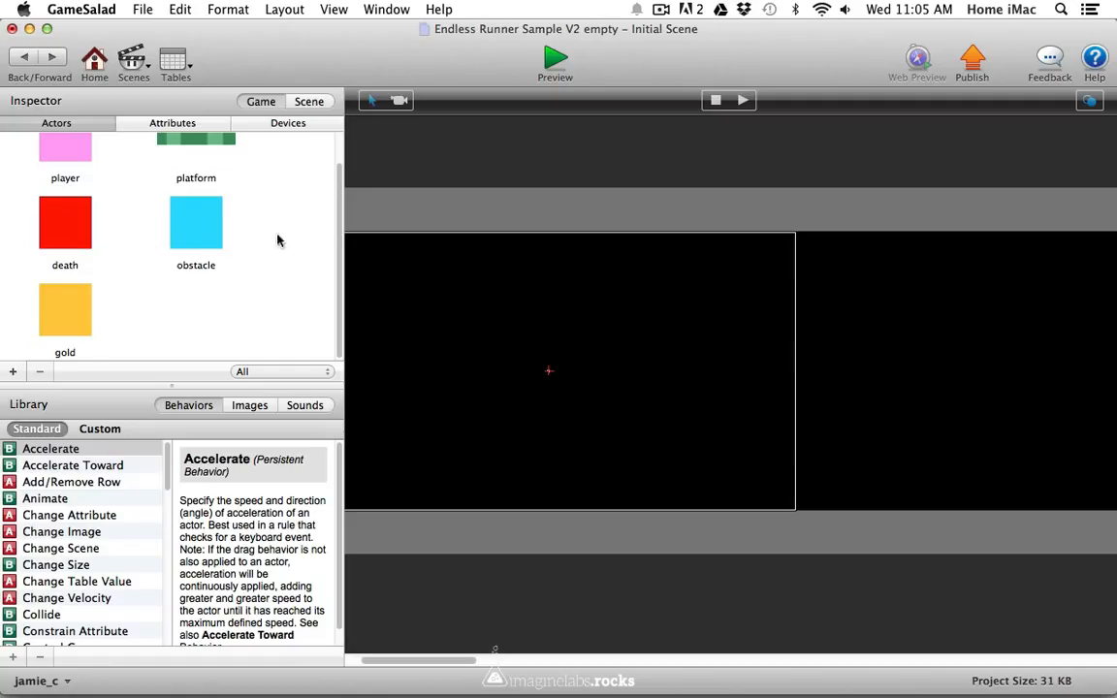
pyautogui.scroll(2, 291, 238)
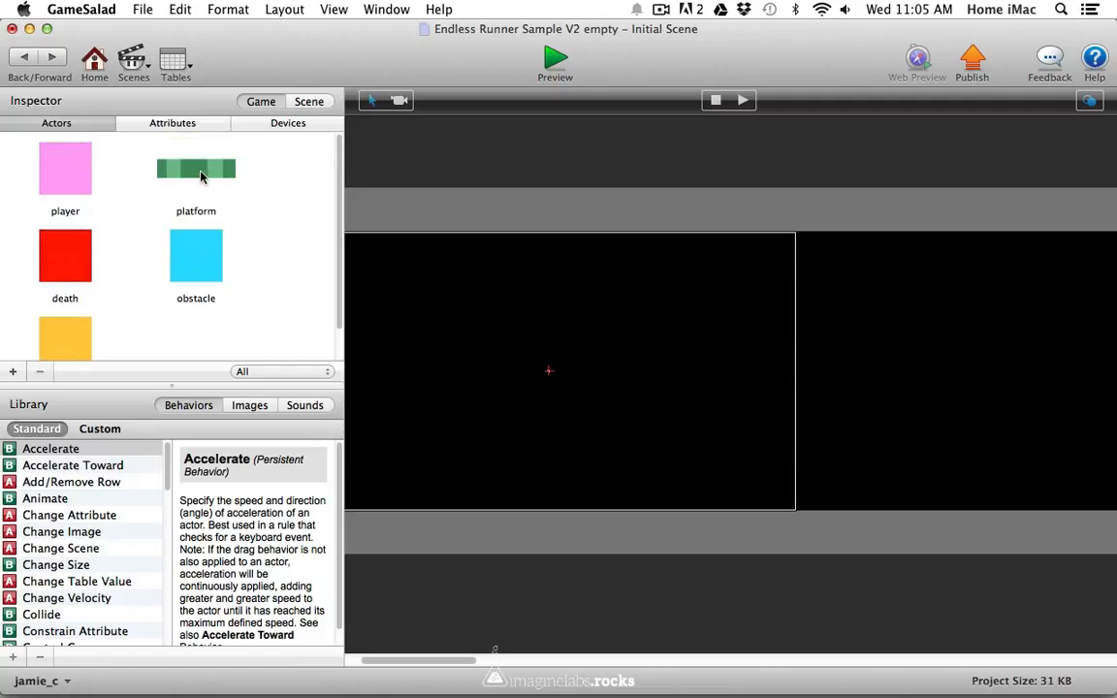
pyautogui.doubleClick(199, 173)
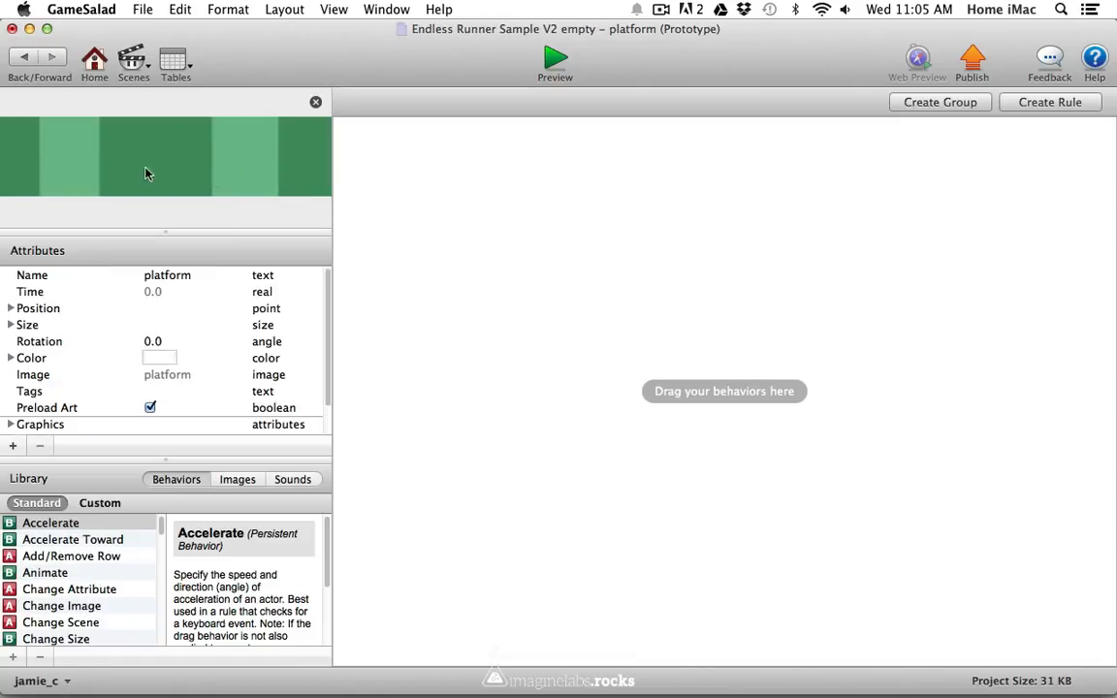
pyautogui.click(28, 60)
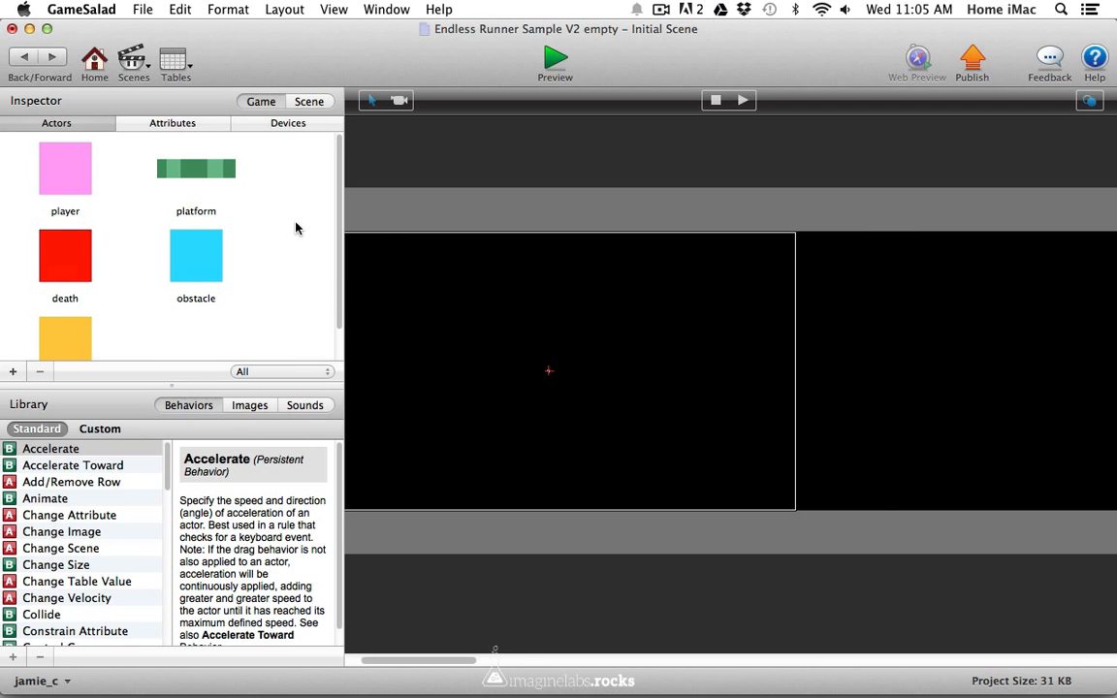
# - Examine the width and height in the Initial Scene's attributes, and check the project's target platform in the project info
pyautogui.moveTo(394, 663); pyautogui.dragTo(380, 665)
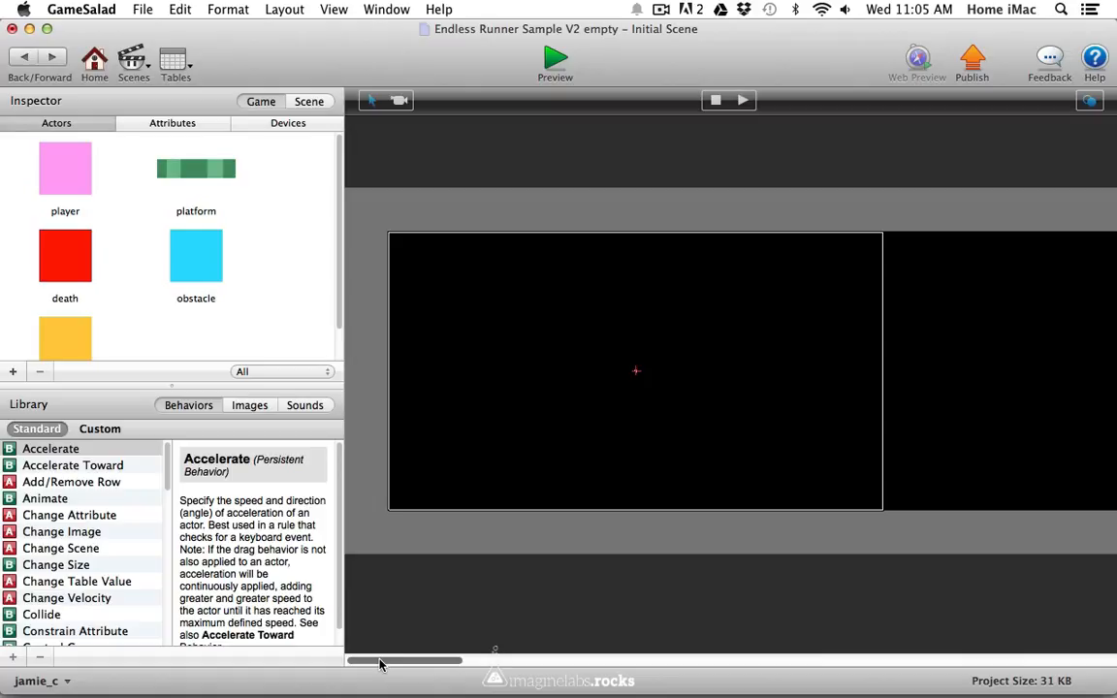
pyautogui.click(306, 101)
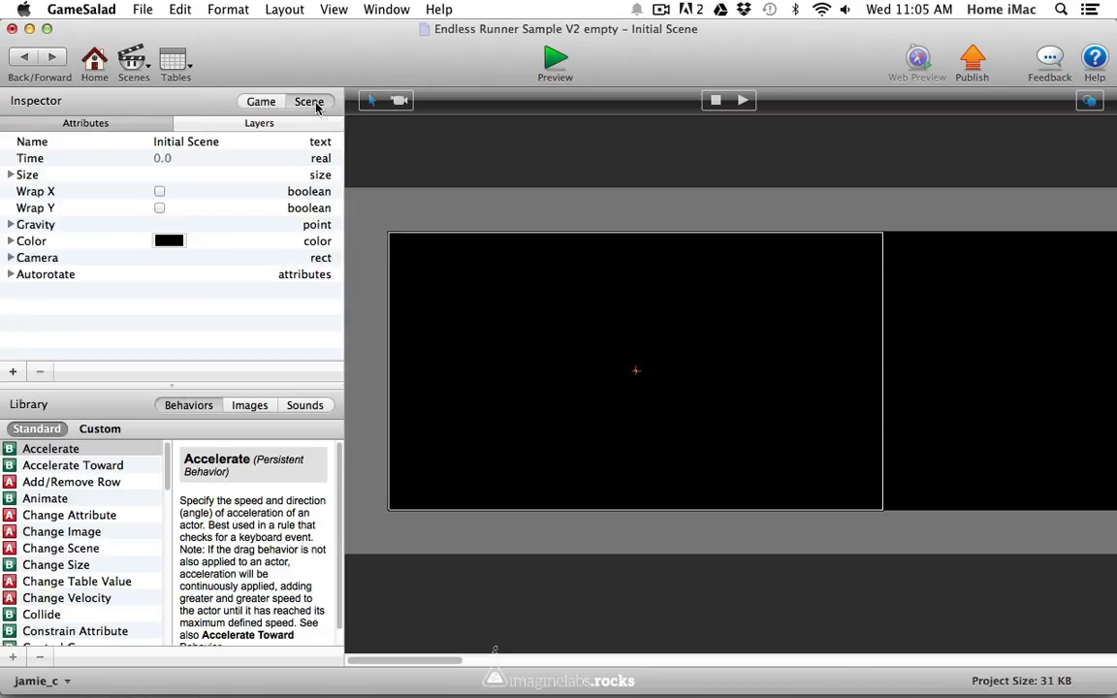
pyautogui.click(10, 175)
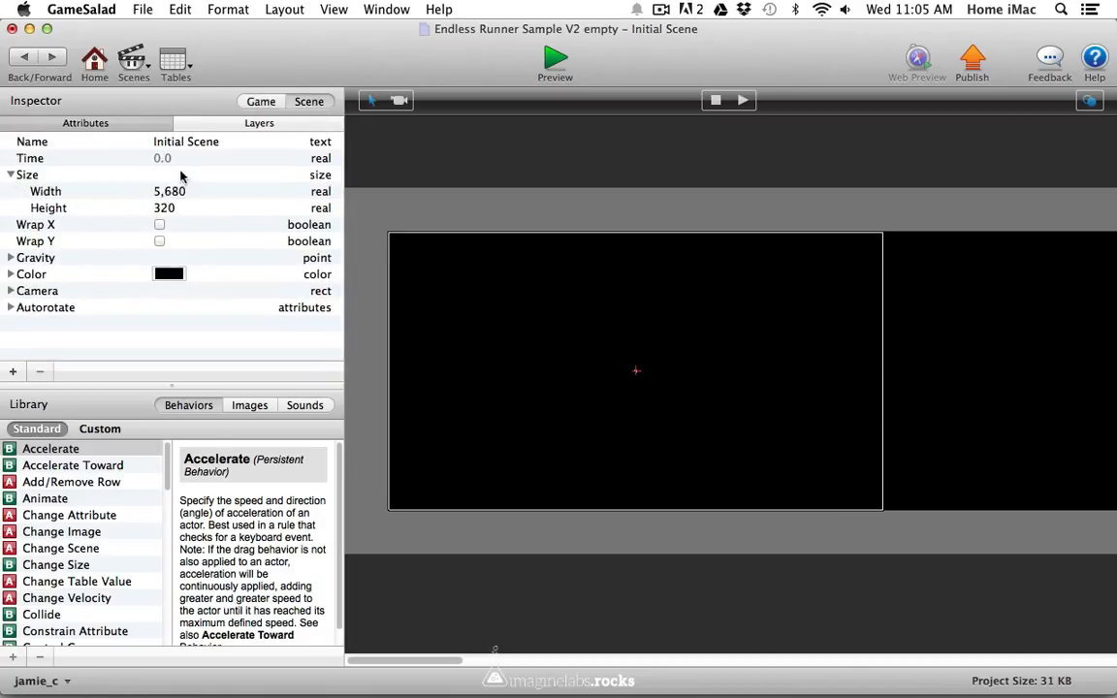
pyautogui.click(94, 61)
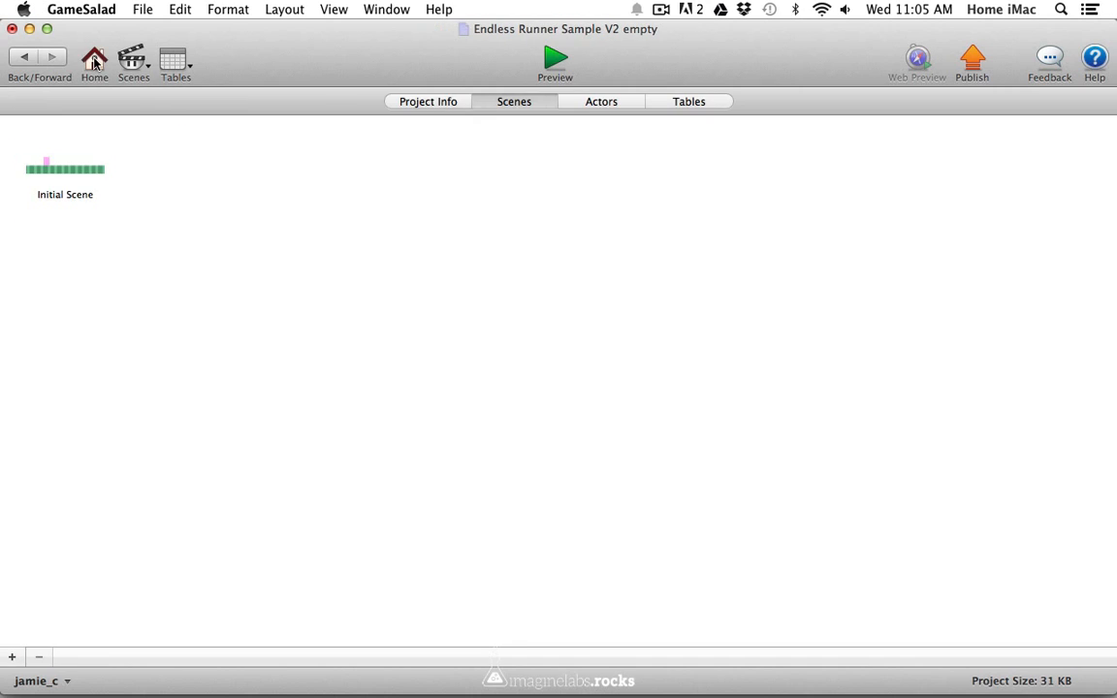
pyautogui.click(427, 102)
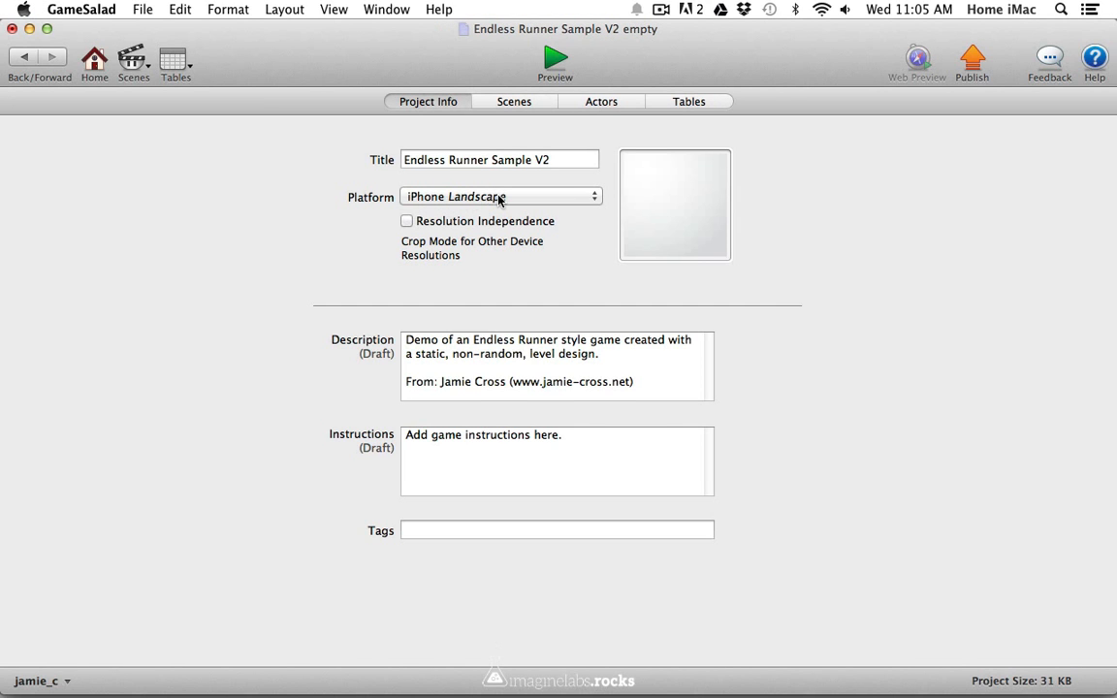
pyautogui.click(522, 103)
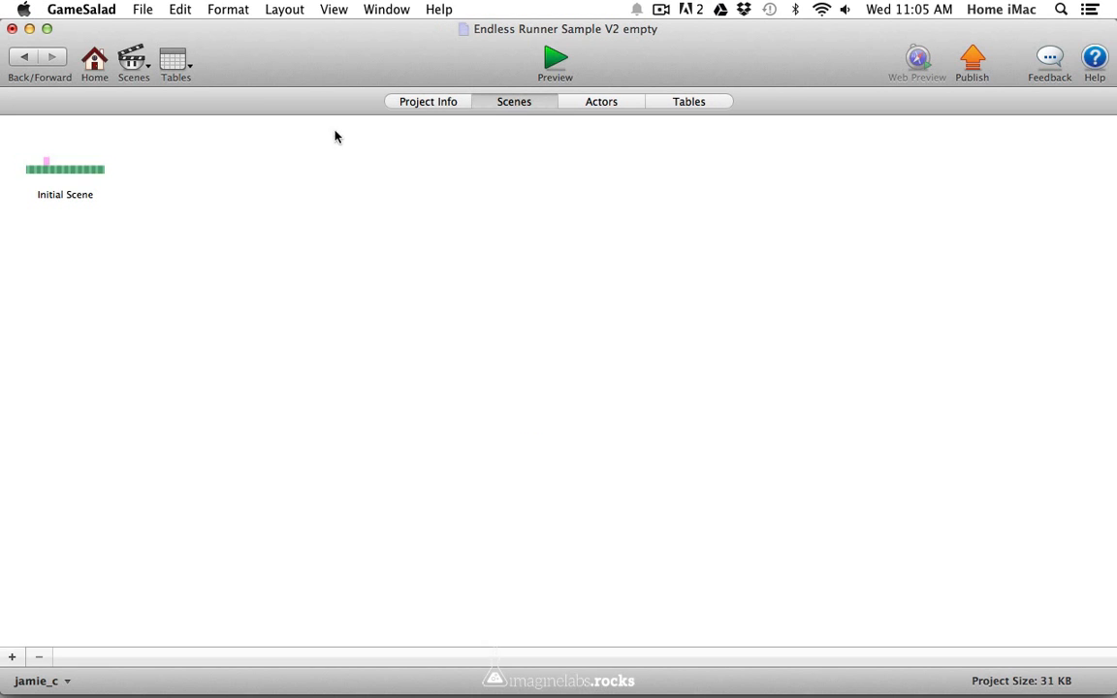
# - Reopen the Initial Scene to recheck its size attributes, and return to its editor with the game's actors listed
pyautogui.click(92, 153)
pyautogui.doubleClick(92, 153)
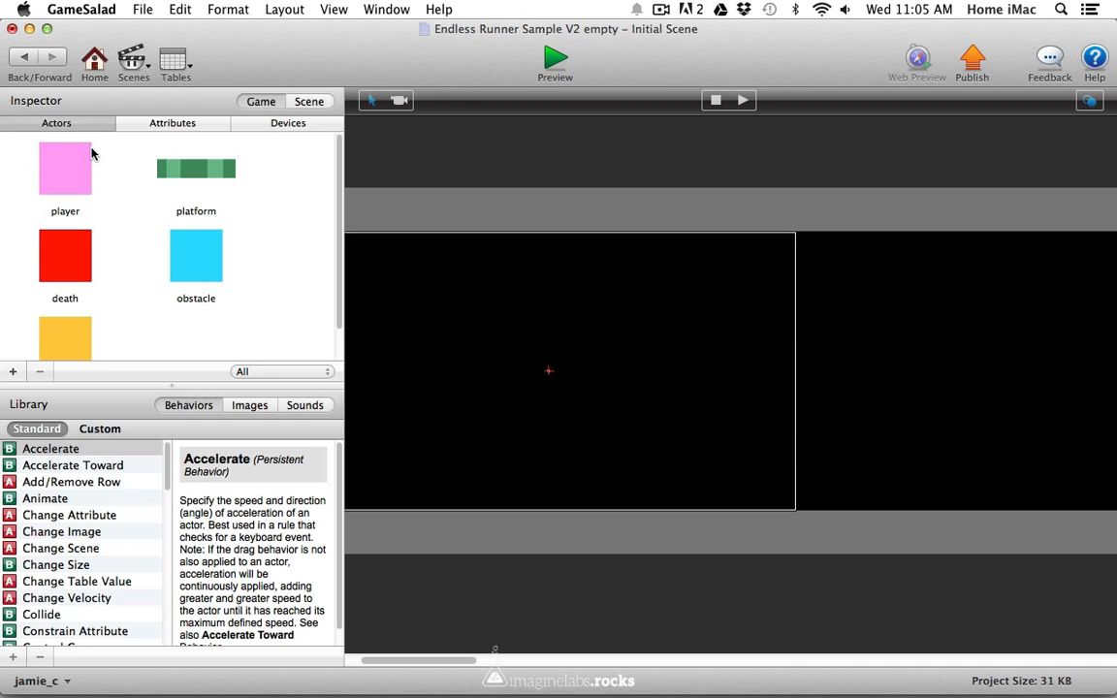
pyautogui.click(308, 101)
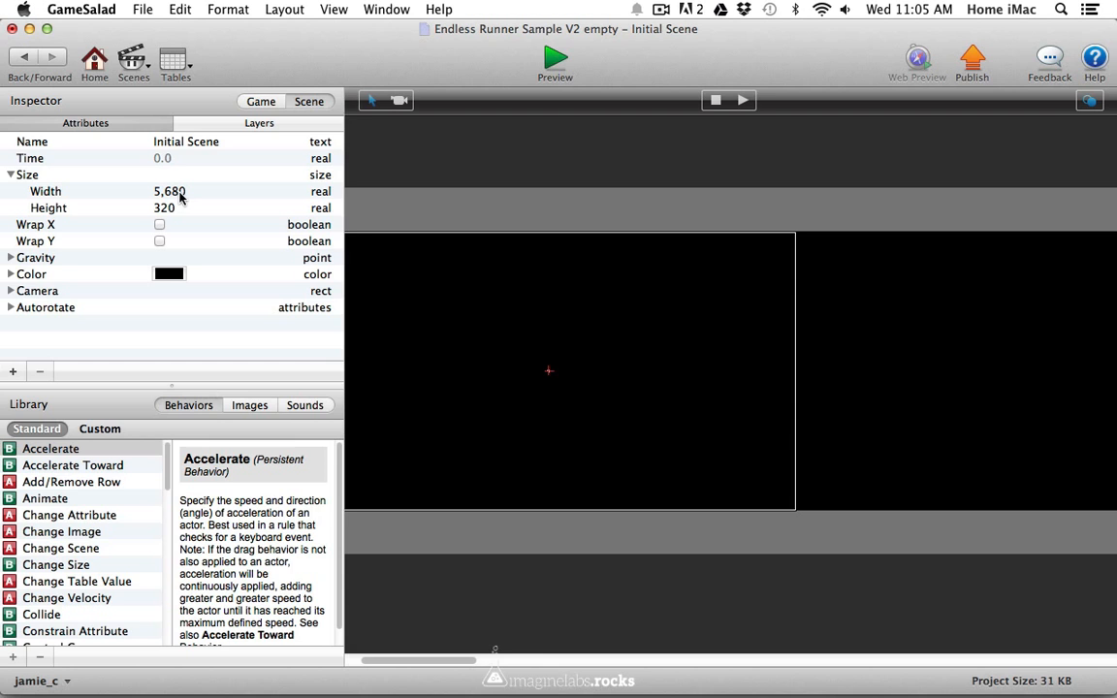
pyautogui.click(25, 57)
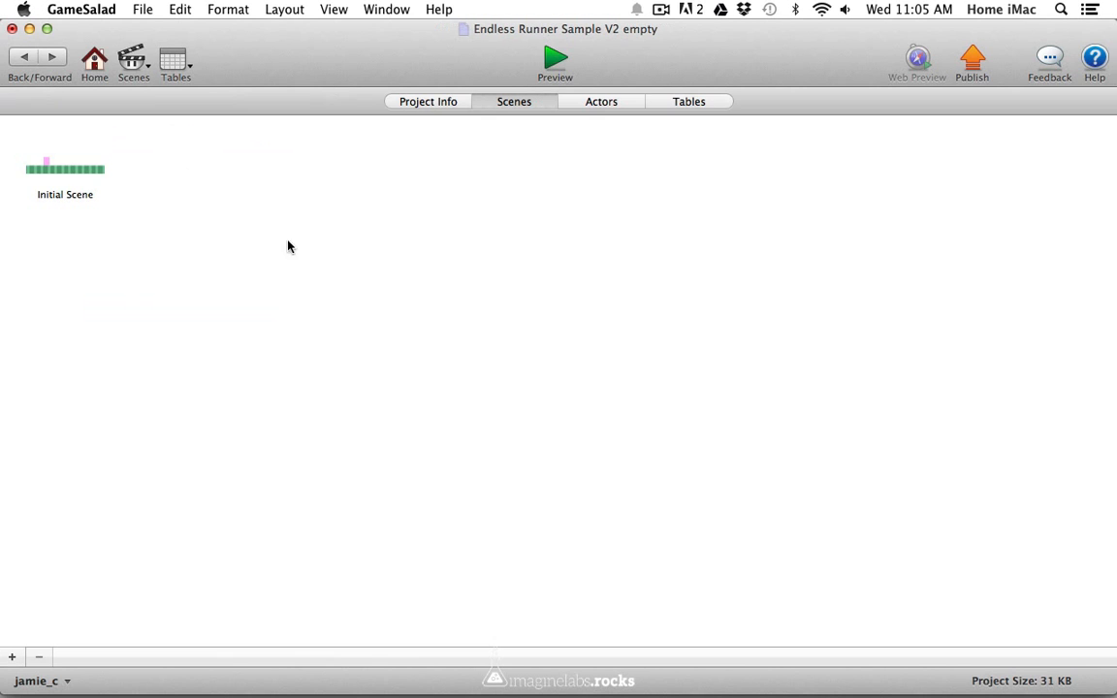
pyautogui.doubleClick(87, 158)
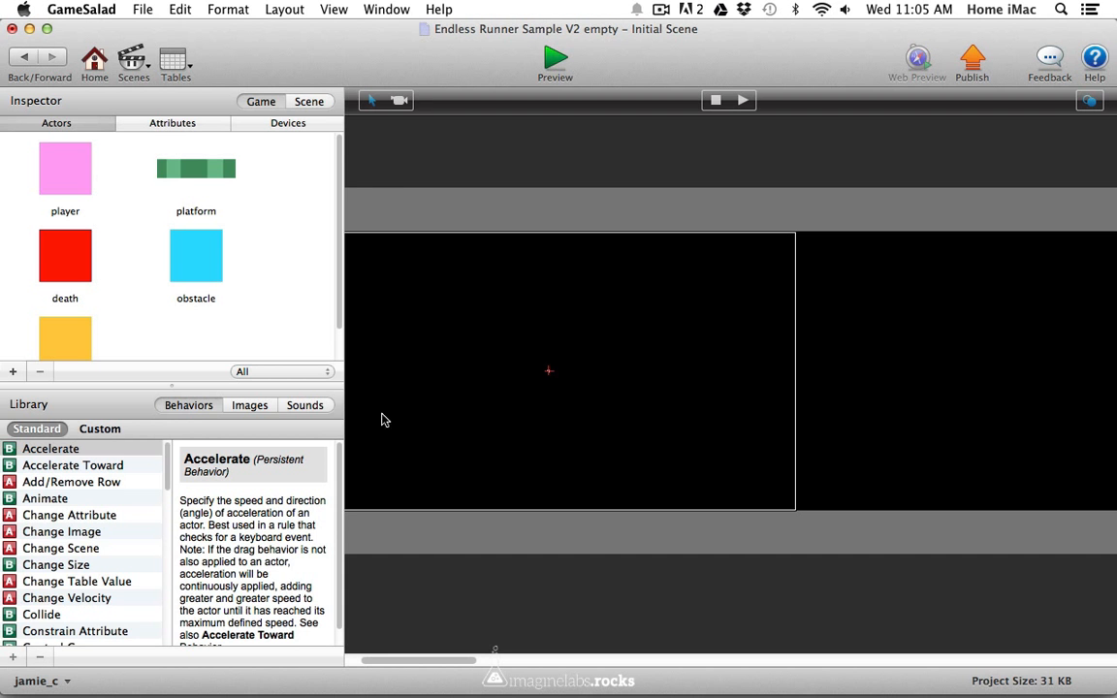
# - Check the Initial Scene's width attribute, and return to the list of game actors
pyautogui.moveTo(379, 666)
pyautogui.mouseDown()
pyautogui.moveTo(861, 654)
pyautogui.moveTo(1050, 633)
pyautogui.moveTo(815, 652)
pyautogui.moveTo(339, 663)
pyautogui.mouseUp()
pyautogui.click(310, 101)
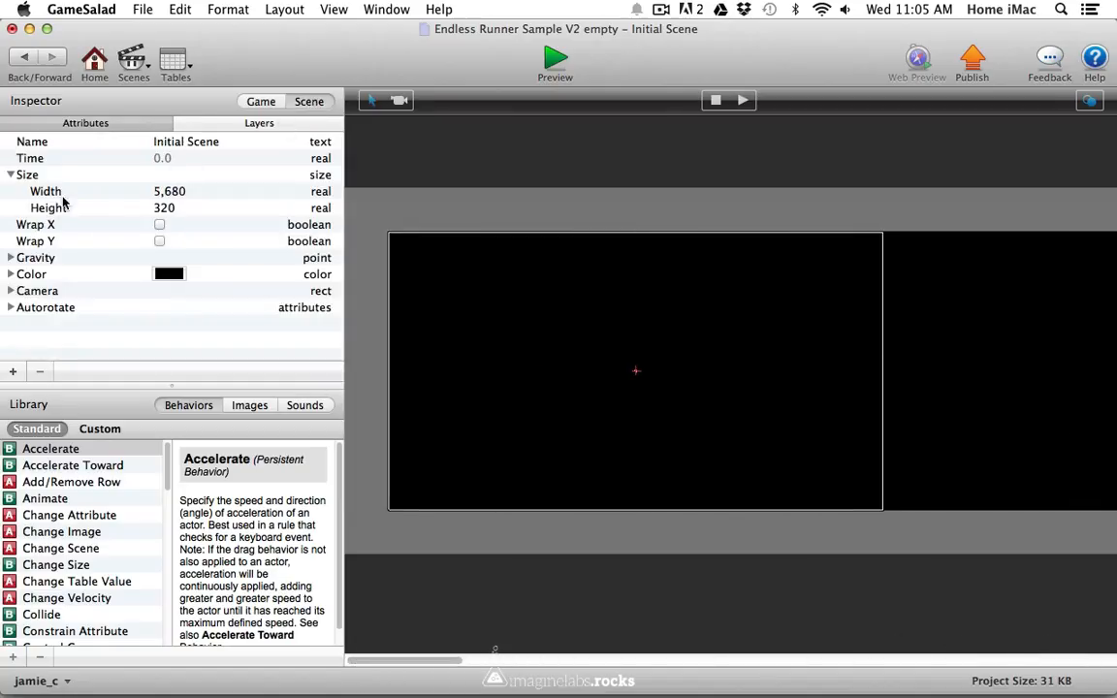
pyautogui.click(162, 194)
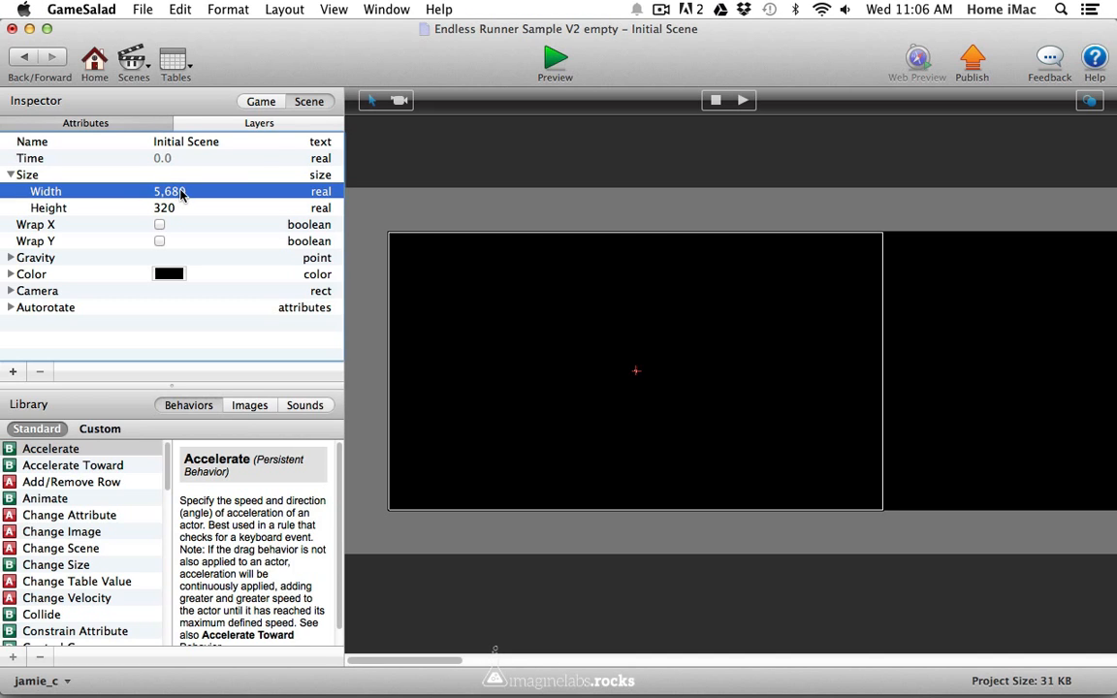
pyautogui.click(267, 103)
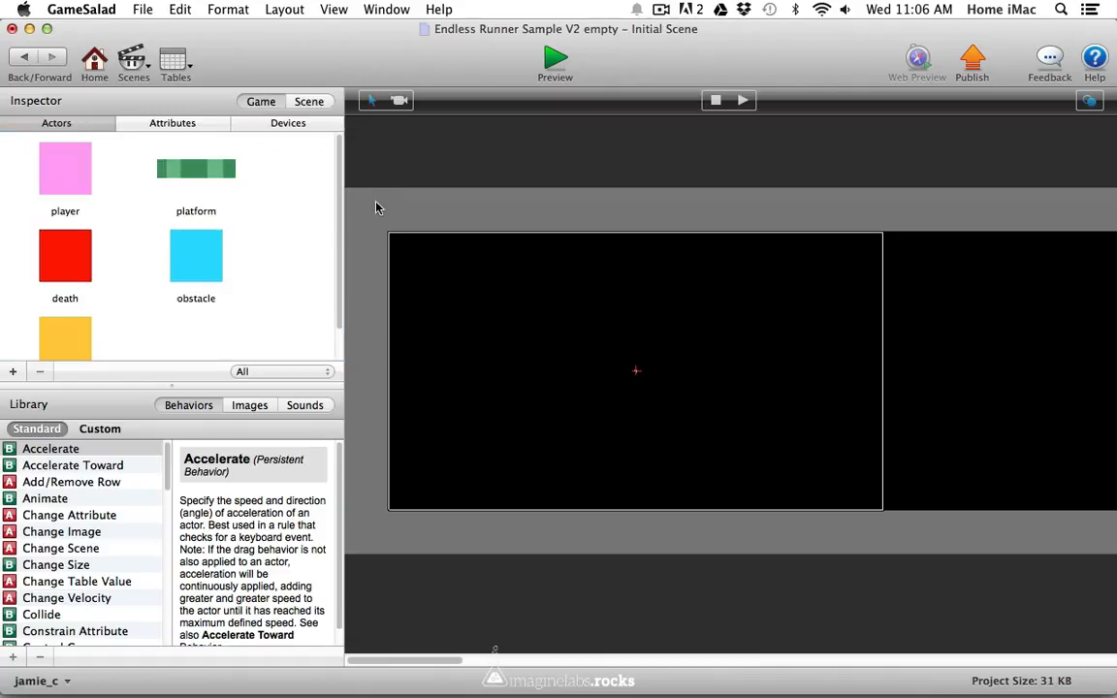
# - Place the death actor along the scene's bottom edge, reduce its height, and extend its end farther along the scene
pyautogui.moveTo(231, 187); pyautogui.dragTo(300, 144)
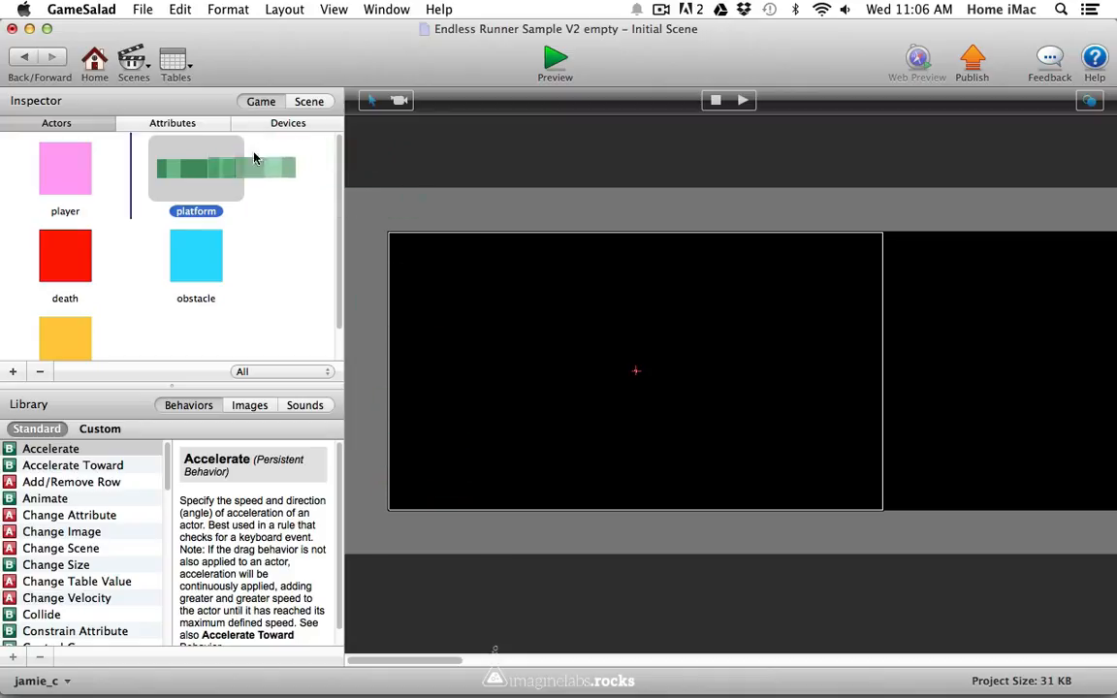
pyautogui.click(84, 250)
pyautogui.moveTo(83, 250); pyautogui.dragTo(953, 560)
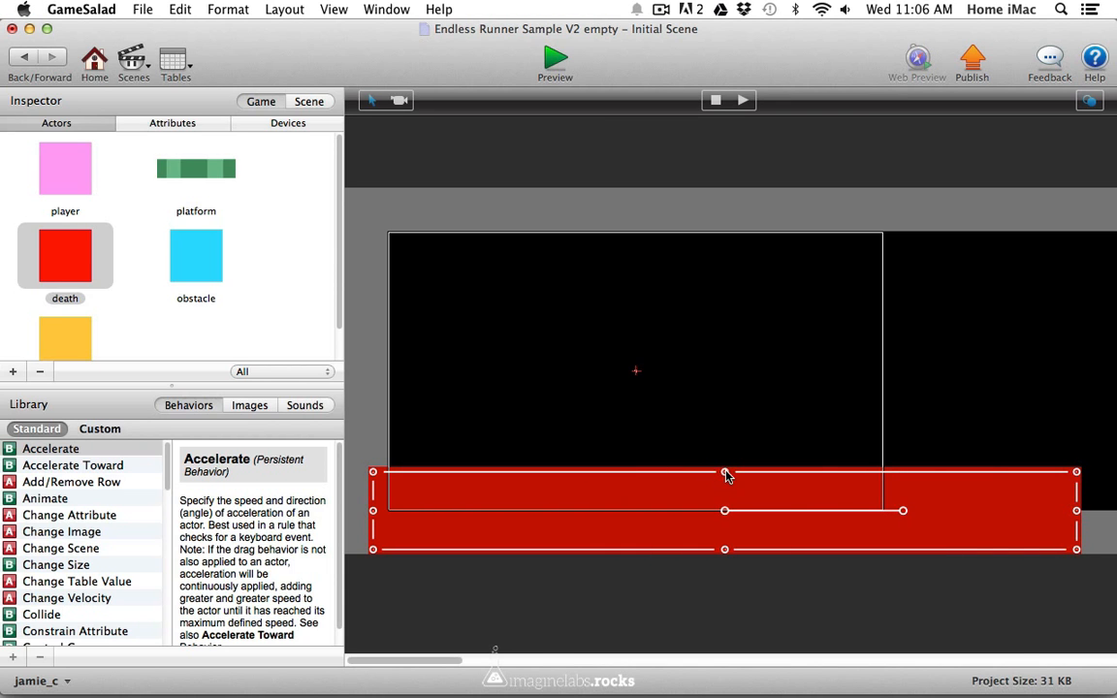
pyautogui.moveTo(727, 474); pyautogui.dragTo(721, 500)
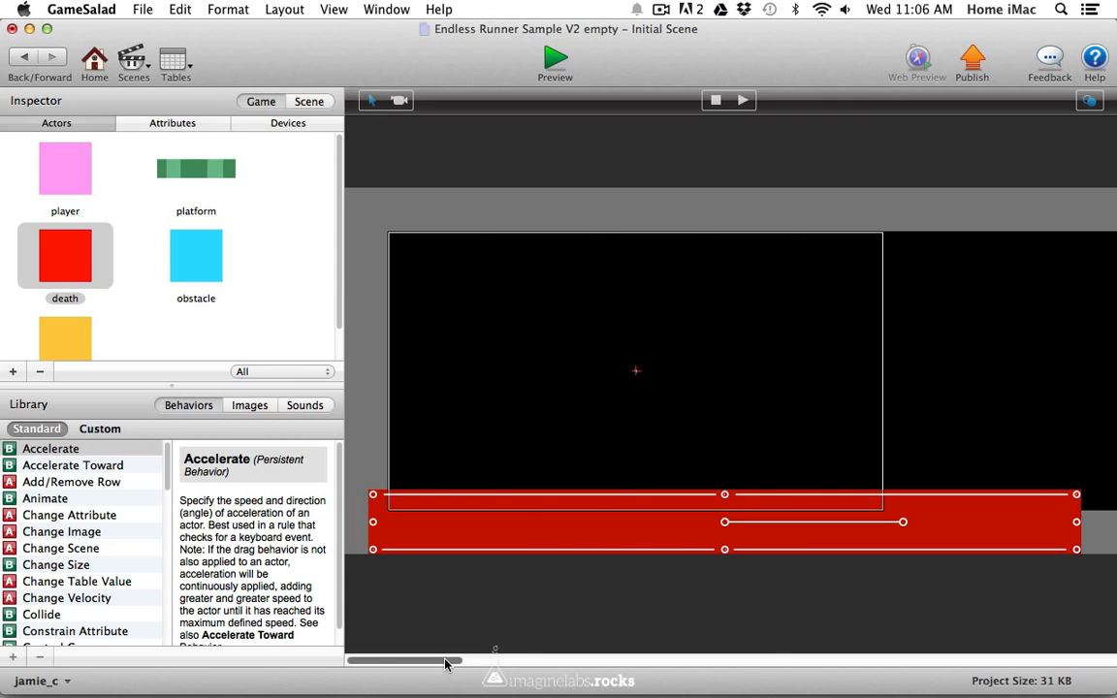
pyautogui.hscroll(10, 450, 669)
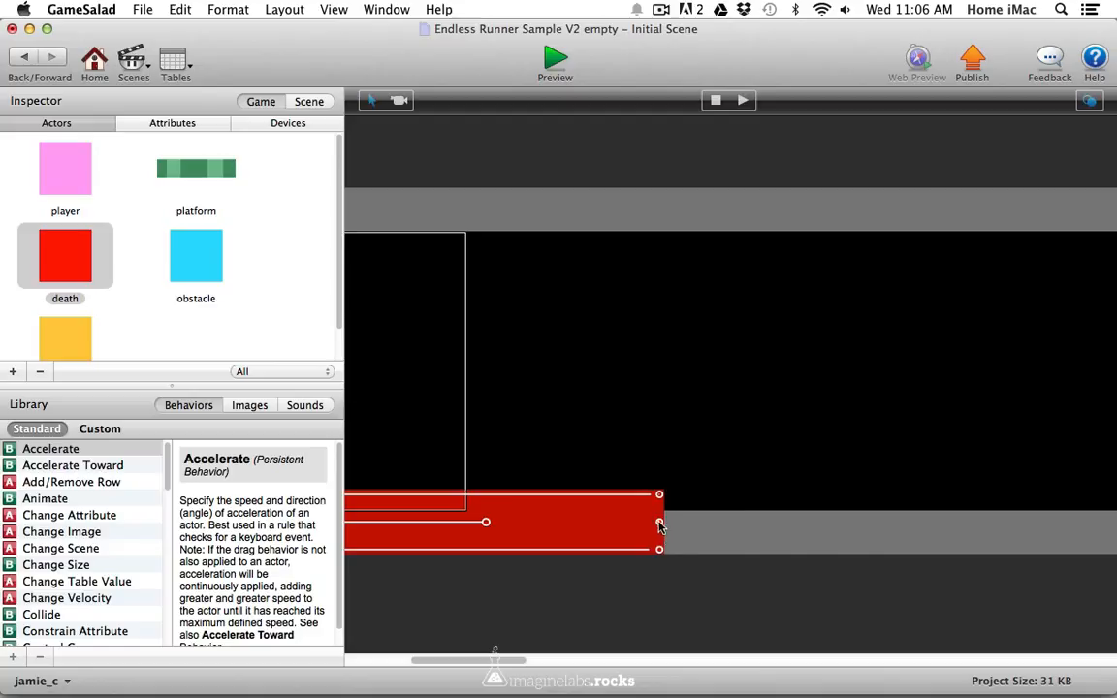
pyautogui.moveTo(666, 533); pyautogui.dragTo(958, 526)
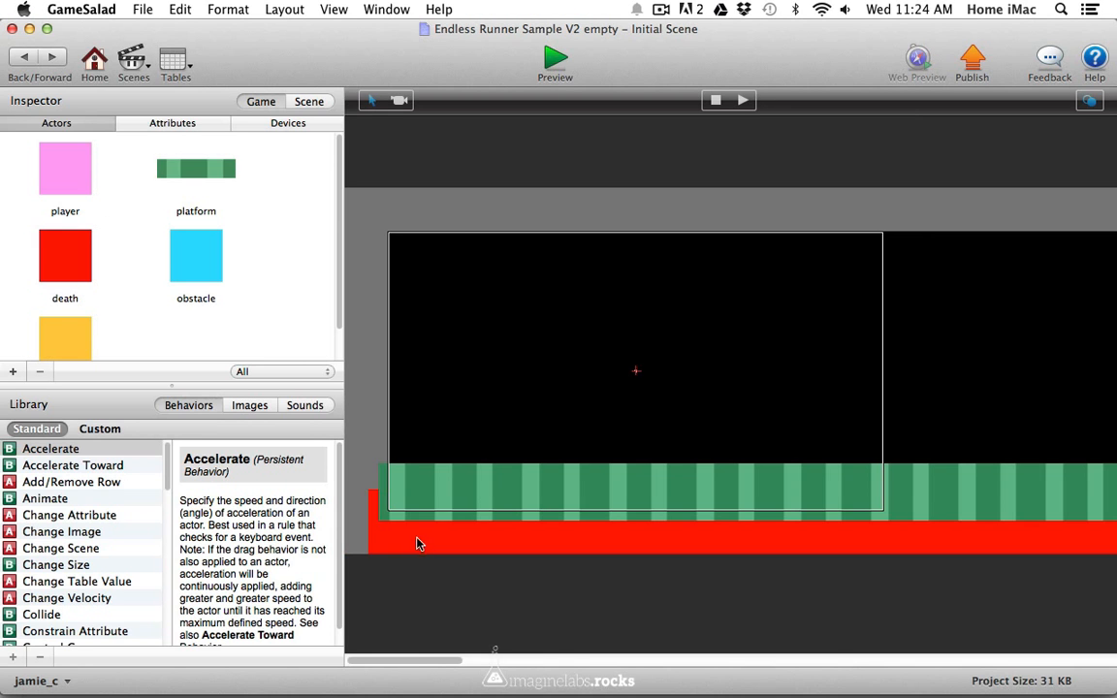
# - Place the player actor on top of the platform near the start of the scene
pyautogui.moveTo(424, 666)
pyautogui.mouseDown()
pyautogui.moveTo(838, 656)
pyautogui.moveTo(857, 643)
pyautogui.moveTo(416, 643)
pyautogui.mouseUp()
pyautogui.moveTo(40, 167); pyautogui.dragTo(436, 405)
pyautogui.moveTo(436, 359); pyautogui.dragTo(423, 421)
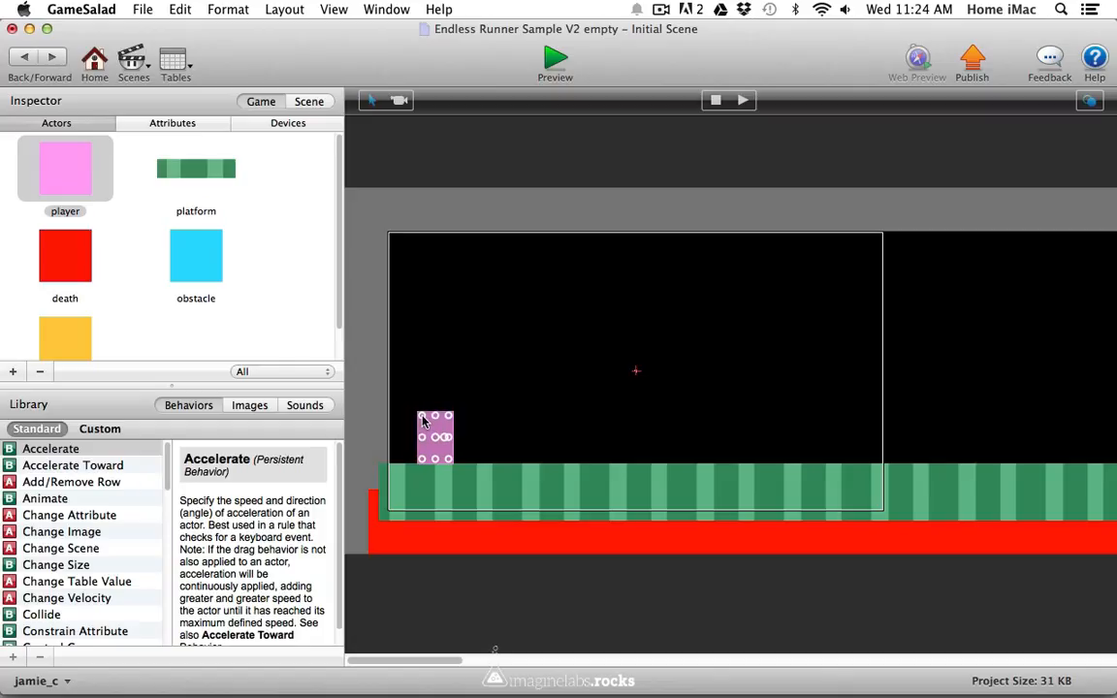
pyautogui.click(376, 416)
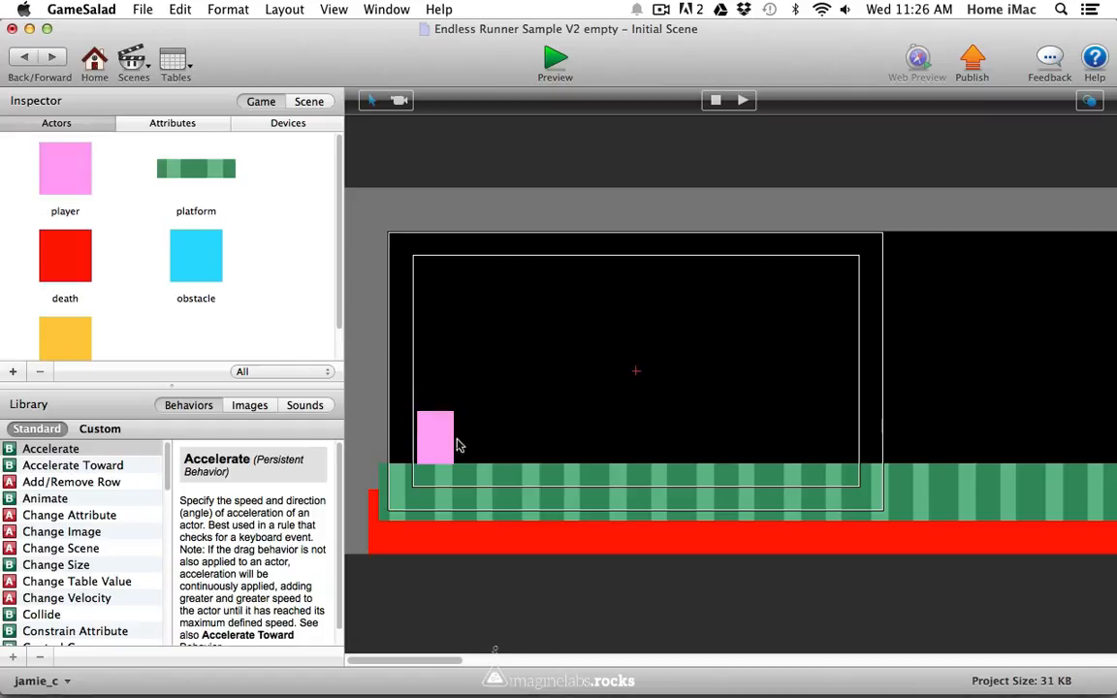
# - Open the player actor, add an Accelerate behavior, and set its direction to 270
pyautogui.click(248, 253)
pyautogui.click(273, 257)
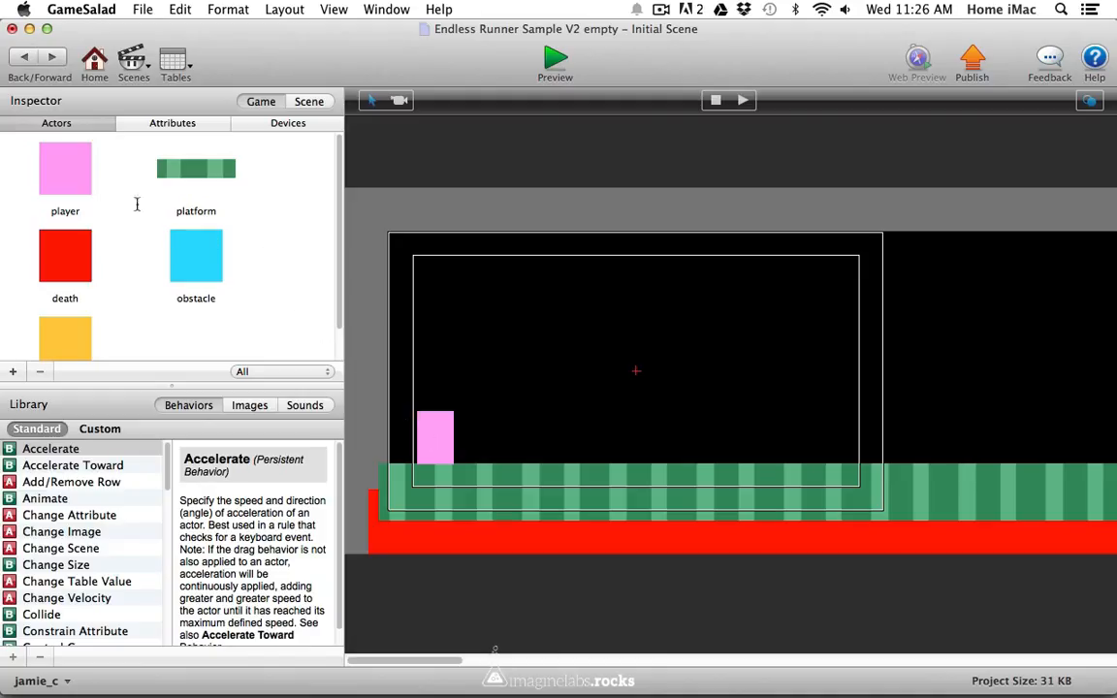
pyautogui.doubleClick(61, 178)
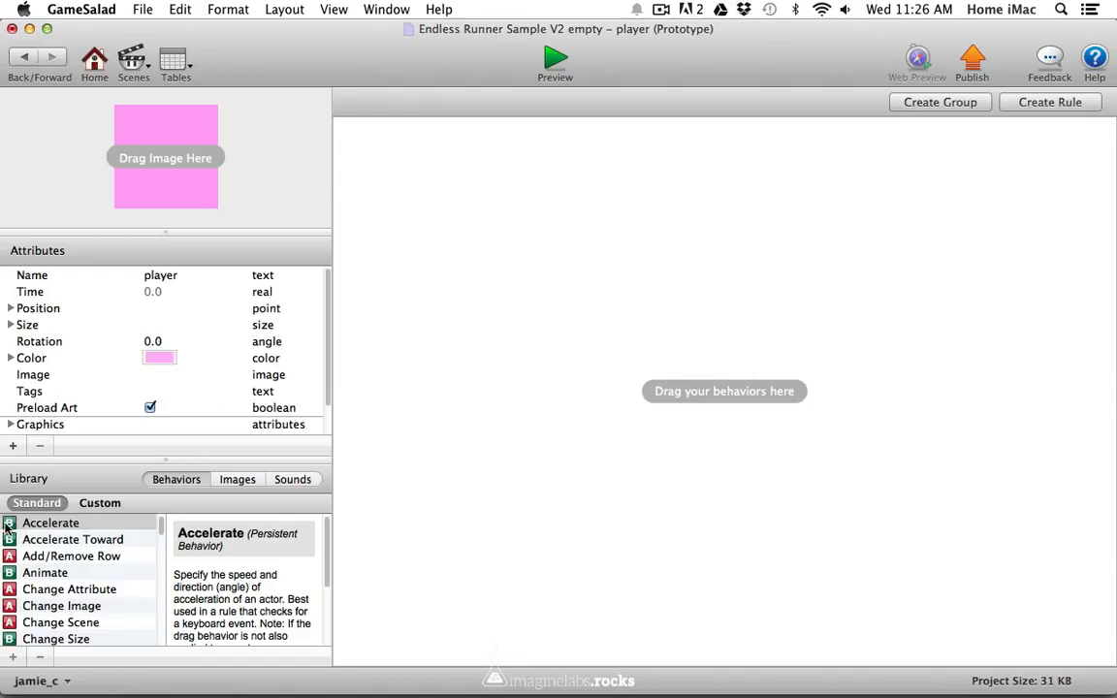
pyautogui.moveTo(8, 526); pyautogui.dragTo(421, 257)
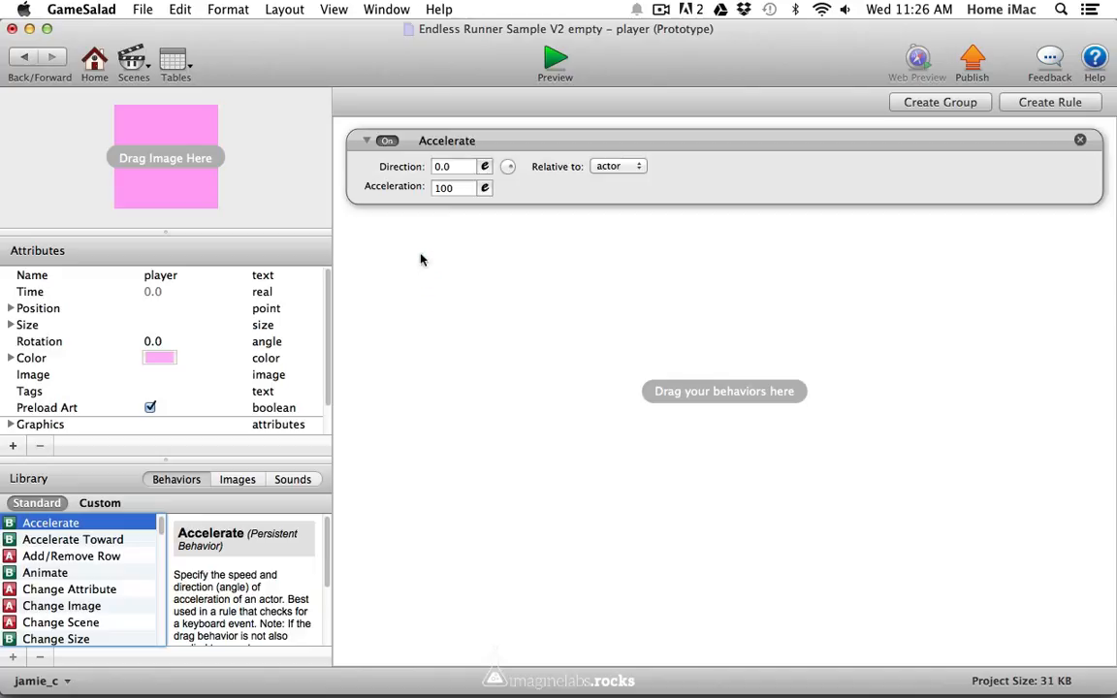
pyautogui.moveTo(508, 182); pyautogui.dragTo(509, 180)
pyautogui.click(465, 167)
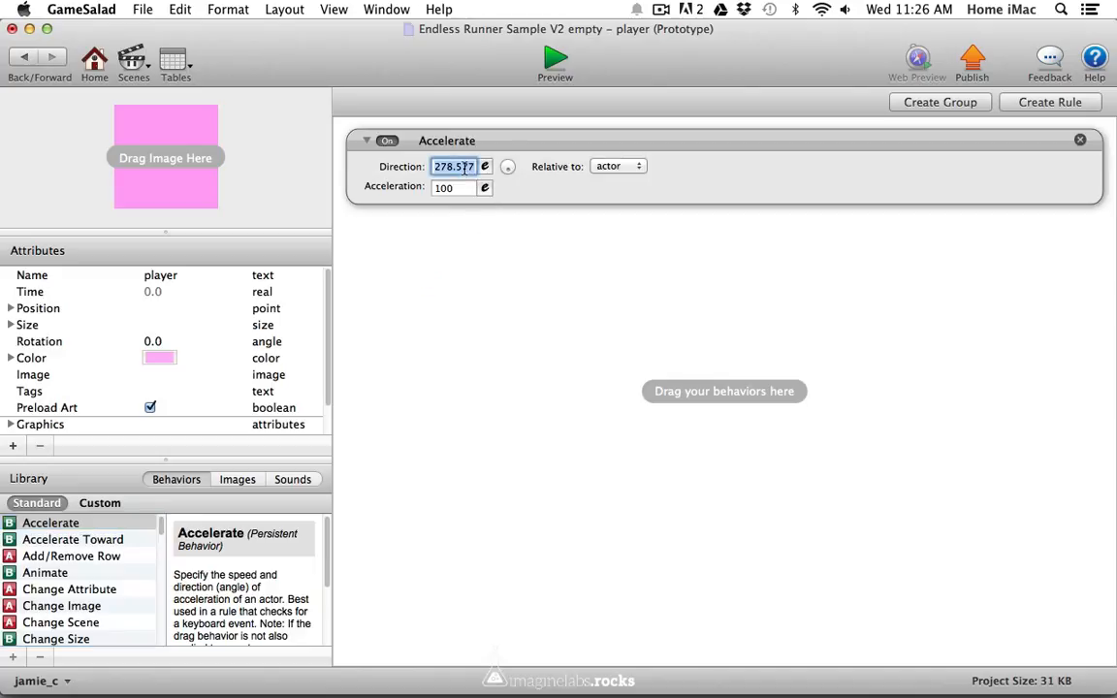
pyautogui.write('270')
# - Set the Accelerate behavior's acceleration to 900 and make it relative to the scene
pyautogui.click(452, 187)
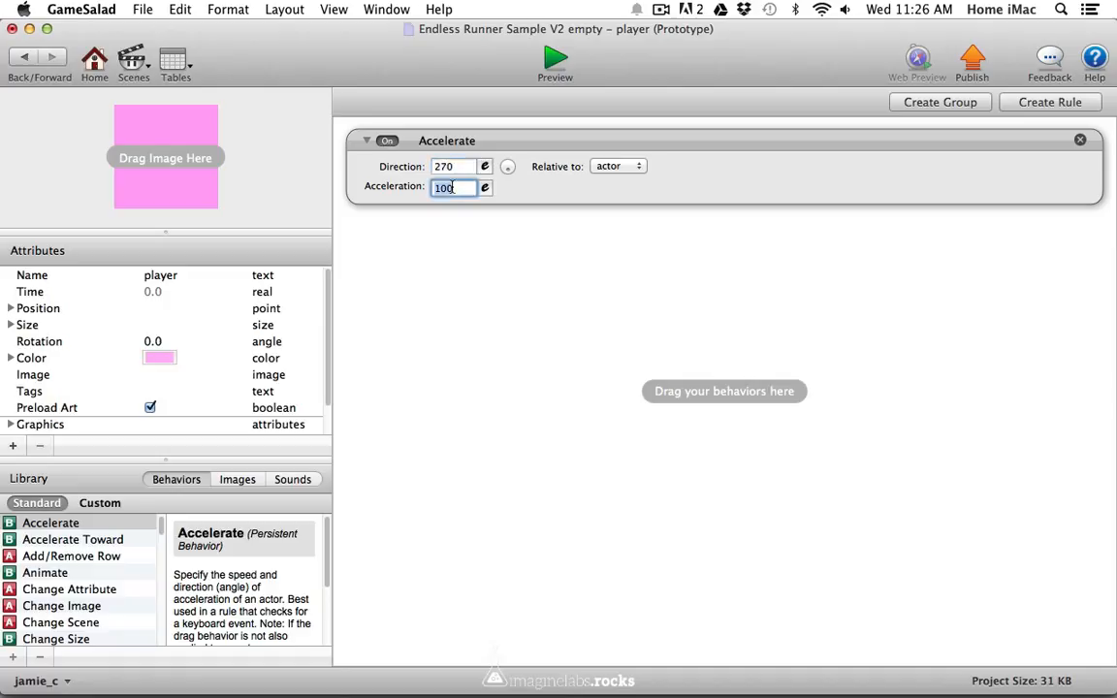
pyautogui.write('9')
pyautogui.press('Return')
pyautogui.click(613, 167)
pyautogui.click(611, 180)
pyautogui.click(586, 249)
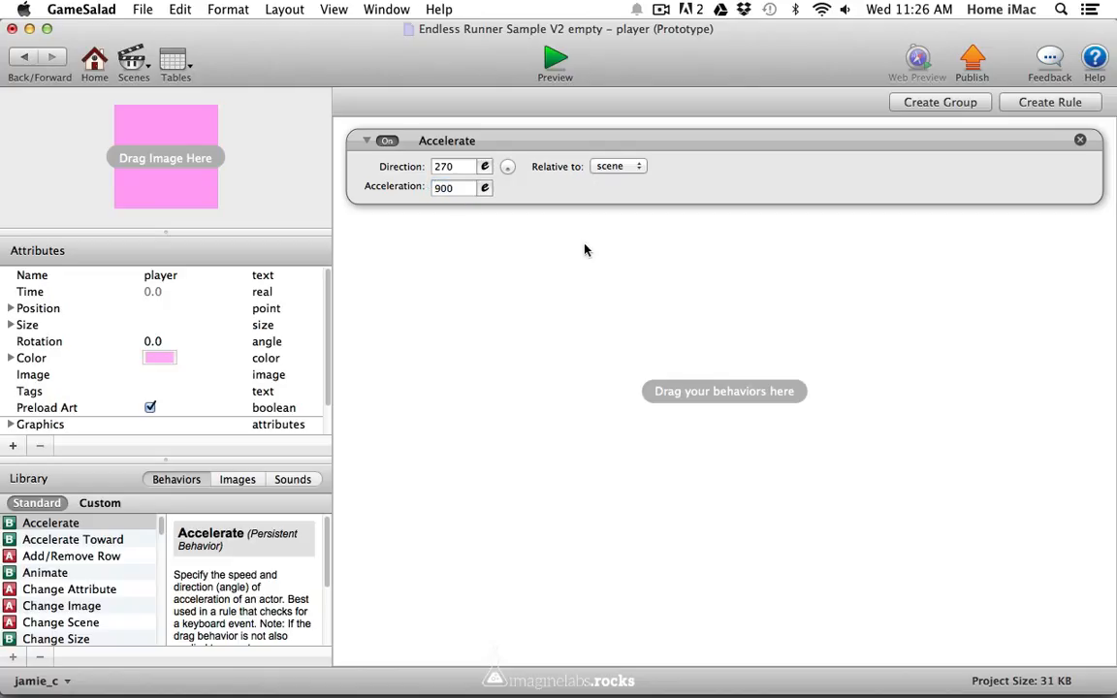
# - Add a Collide behavior to the player so it bounces when colliding with an actor of type platform
pyautogui.scroll(-4, 29, 601)
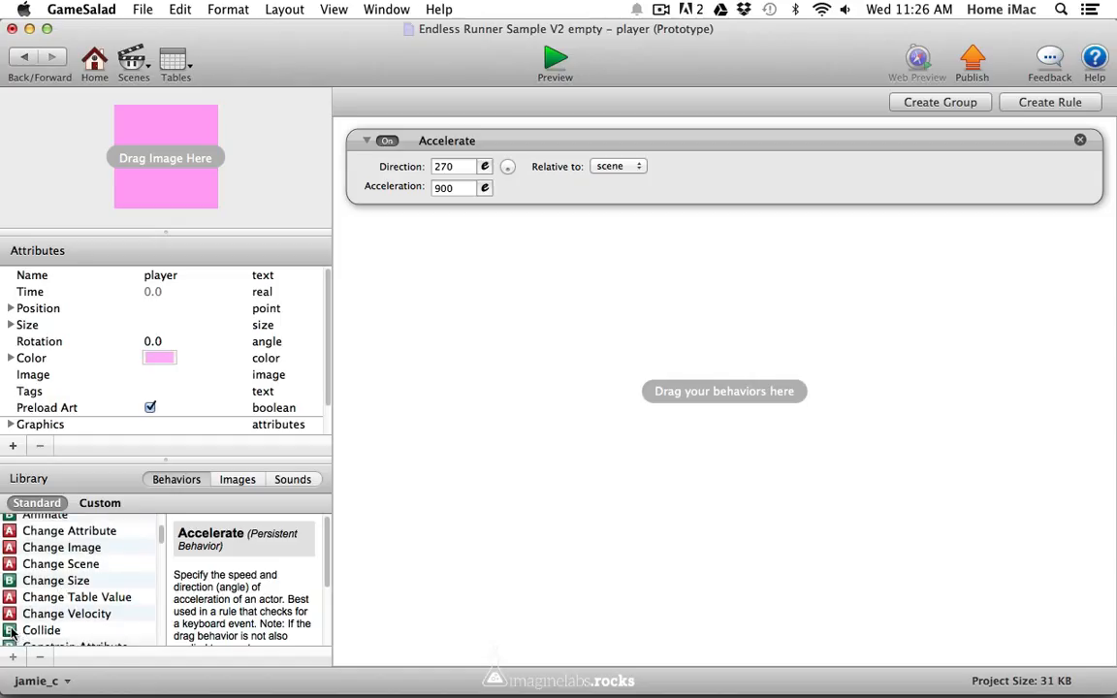
pyautogui.moveTo(24, 636); pyautogui.dragTo(410, 275)
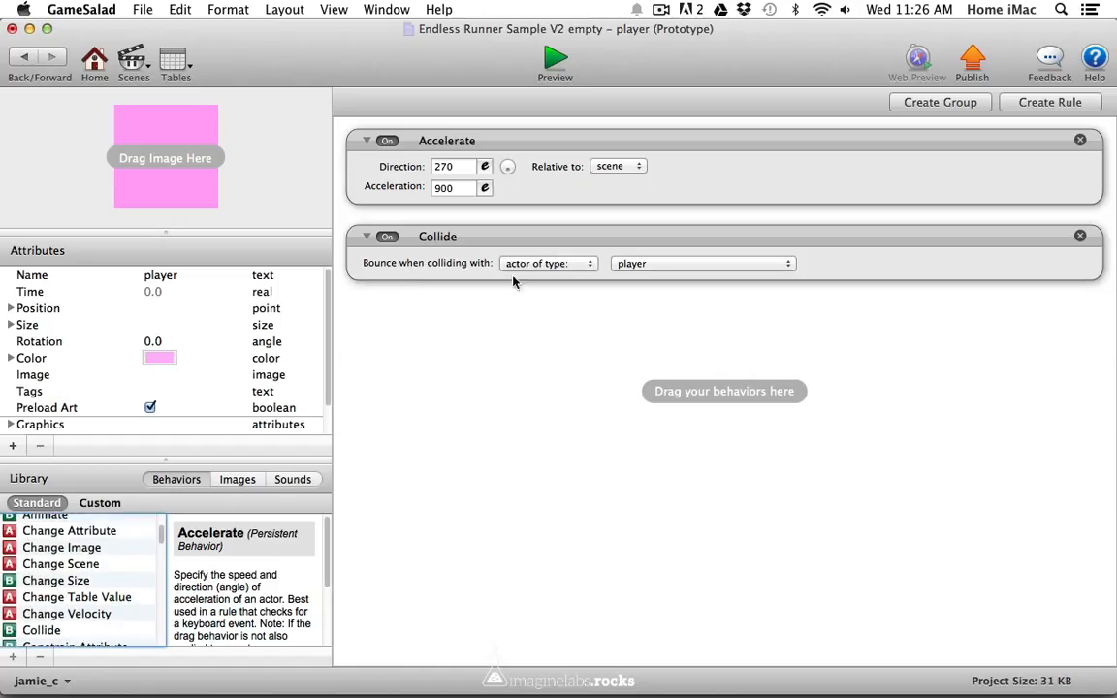
pyautogui.click(564, 264)
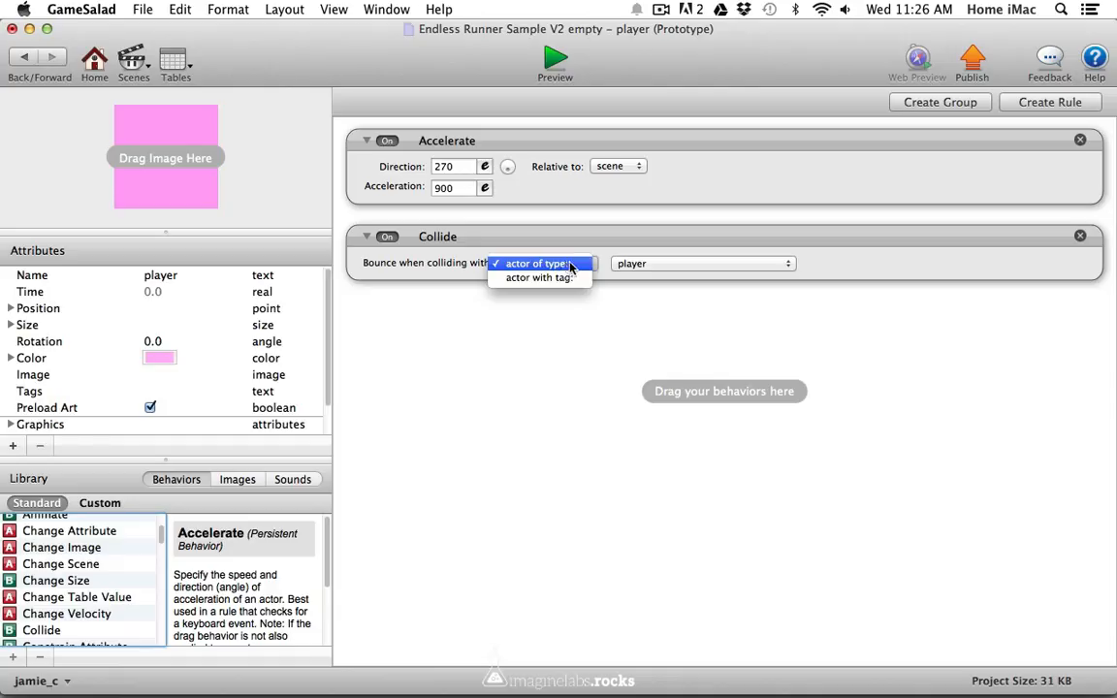
pyautogui.click(571, 266)
pyautogui.click(646, 263)
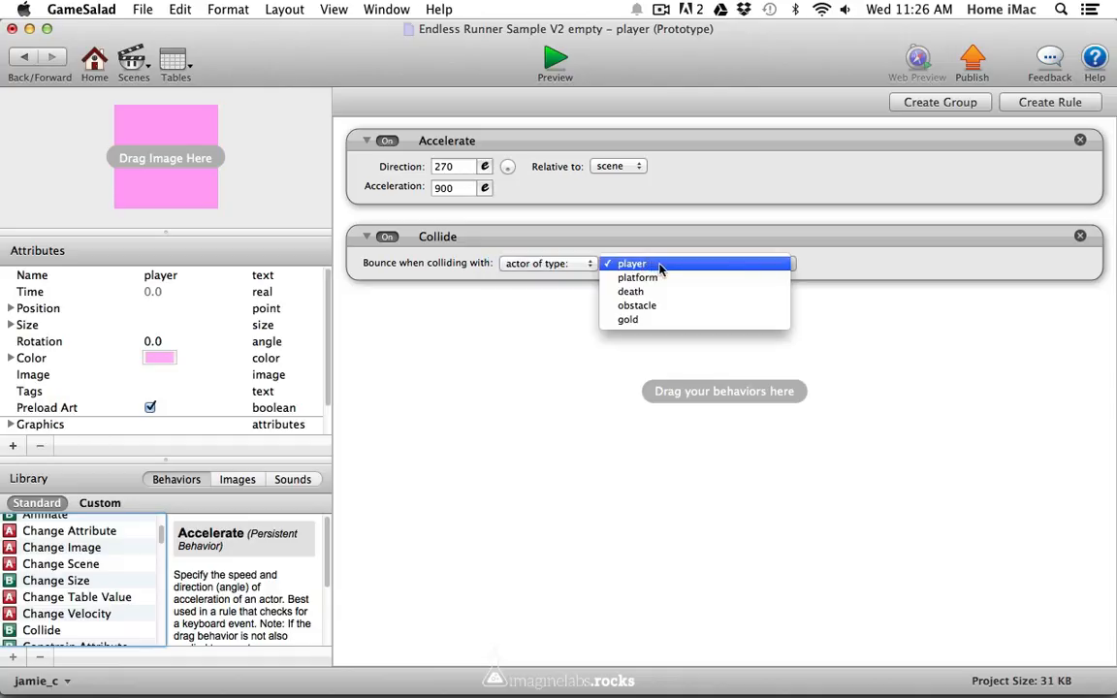
pyautogui.click(664, 278)
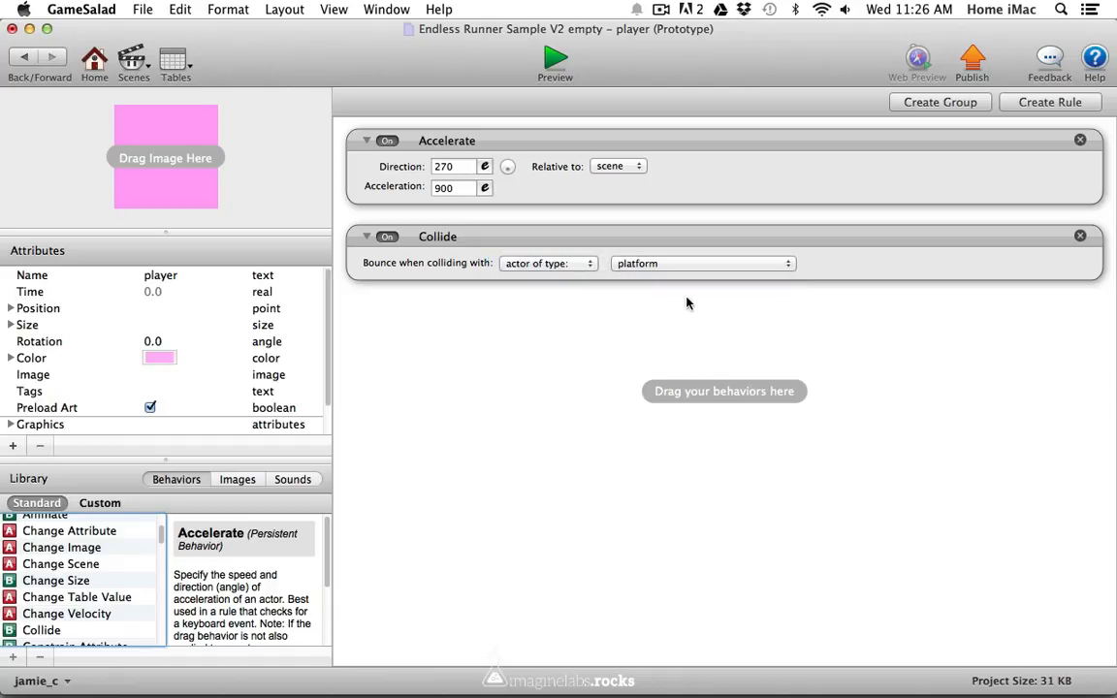
# - Open the platform actor to examine its Physics attributes, and return to the Initial Scene
pyautogui.click(25, 59)
pyautogui.doubleClick(227, 176)
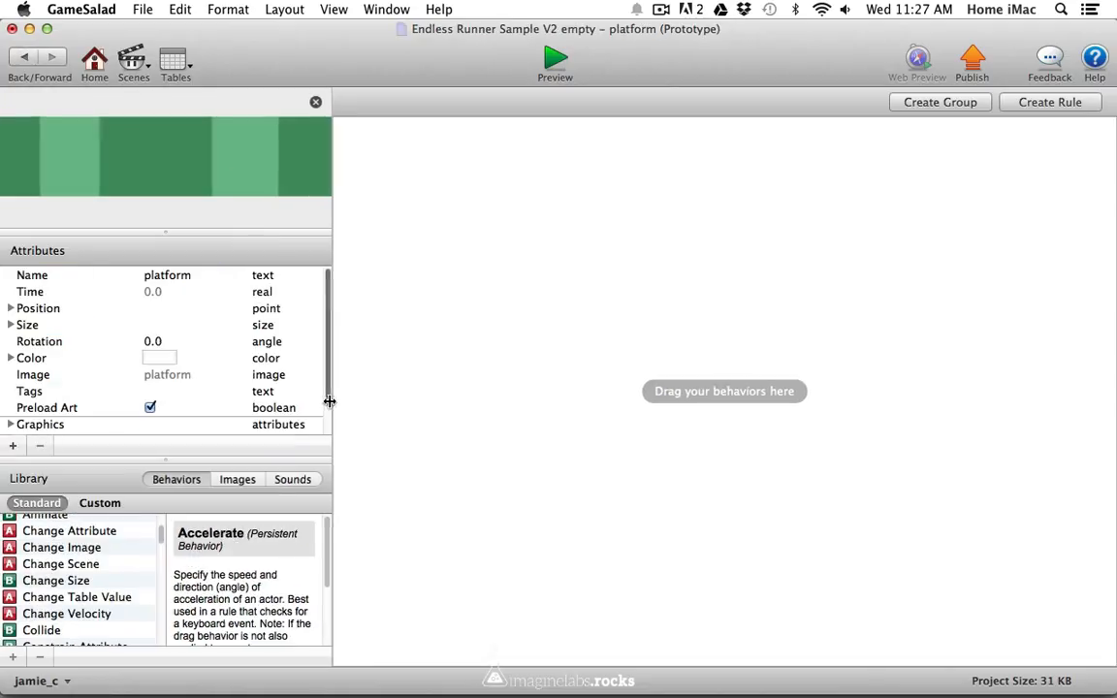
pyautogui.scroll(-2, 325, 398)
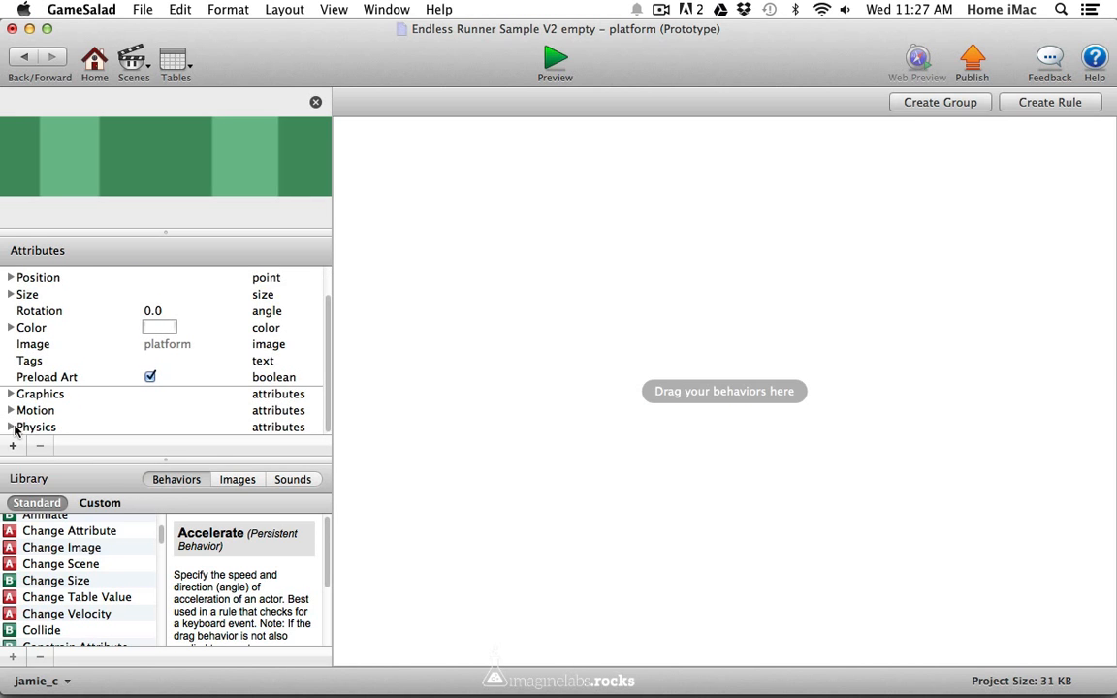
pyautogui.click(12, 427)
pyautogui.scroll(-3, 109, 379)
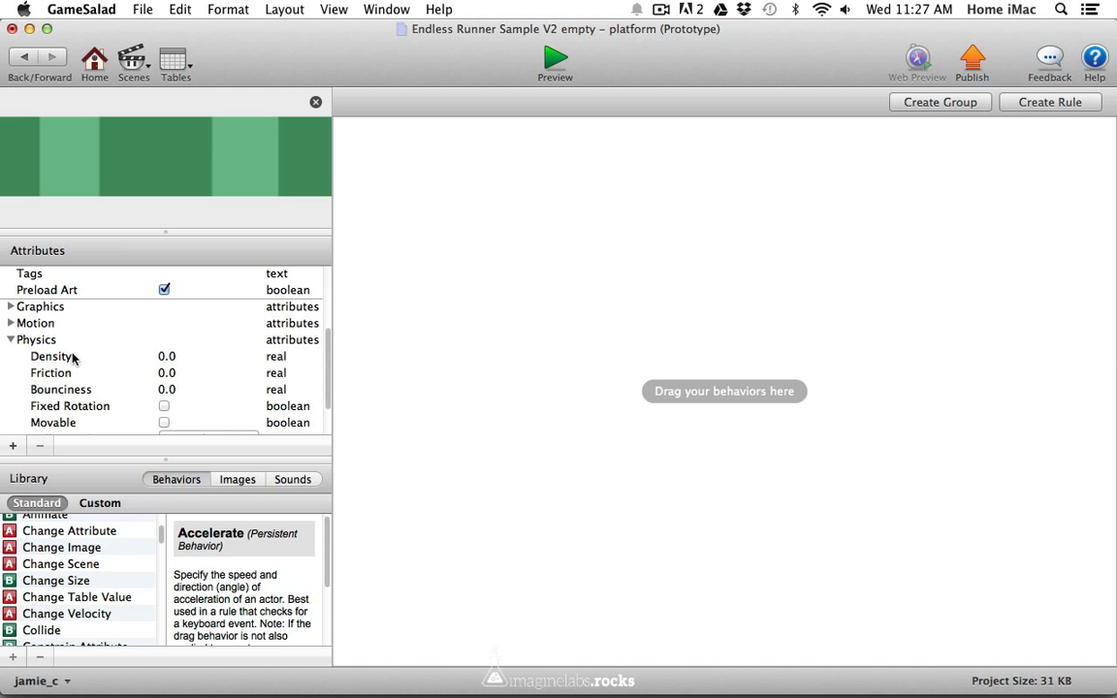
pyautogui.click(10, 340)
pyautogui.click(23, 57)
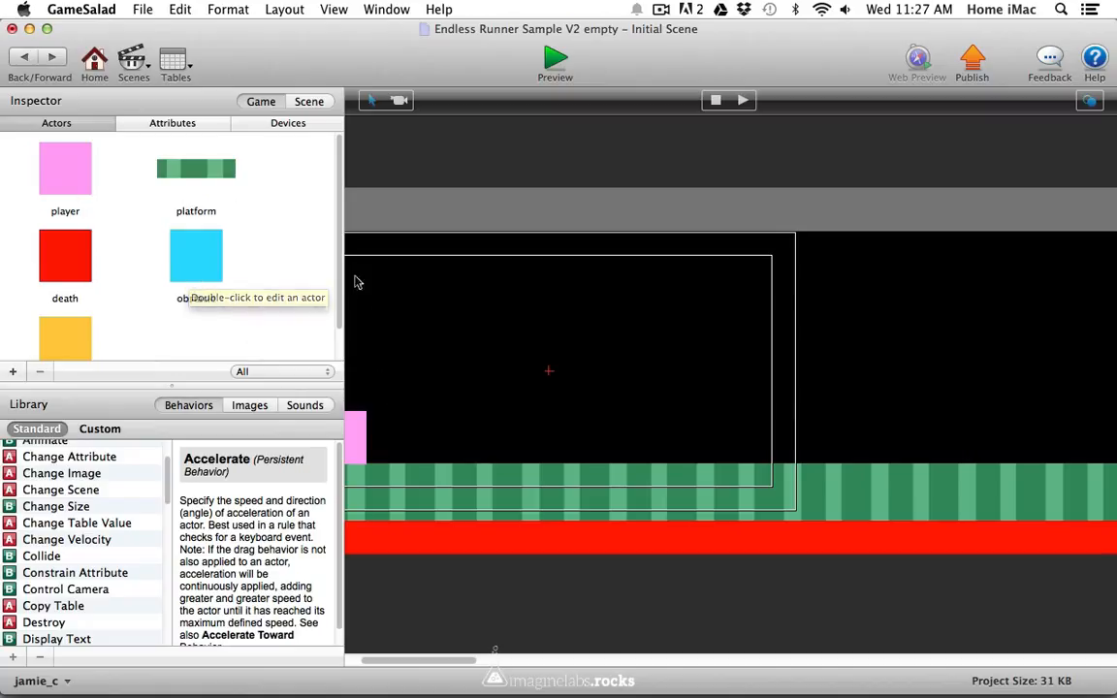
# - Preview the game to see how the player rests on the platform, and return to the scene editor
pyautogui.moveTo(452, 659); pyautogui.dragTo(401, 661)
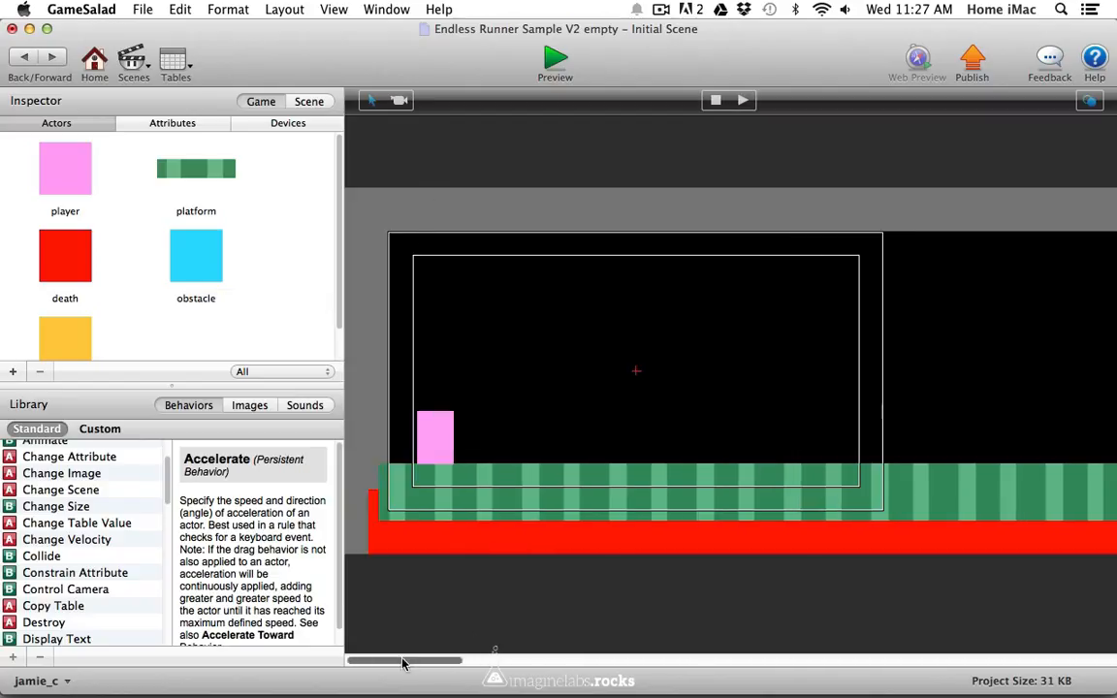
pyautogui.press('super+Return')
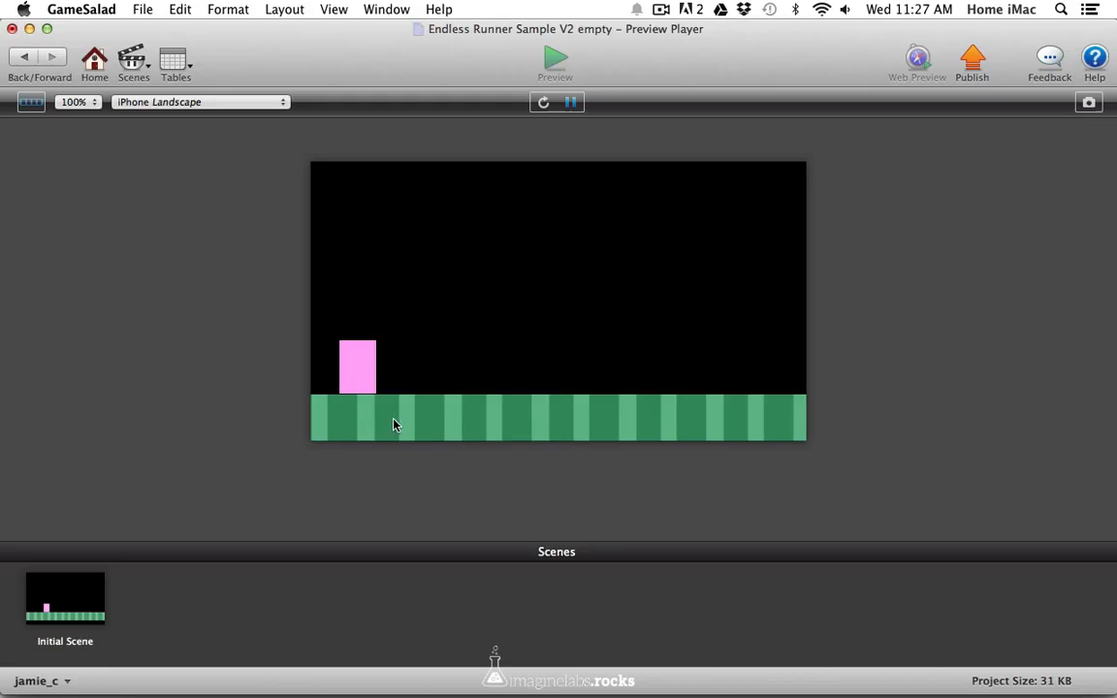
pyautogui.click(14, 61)
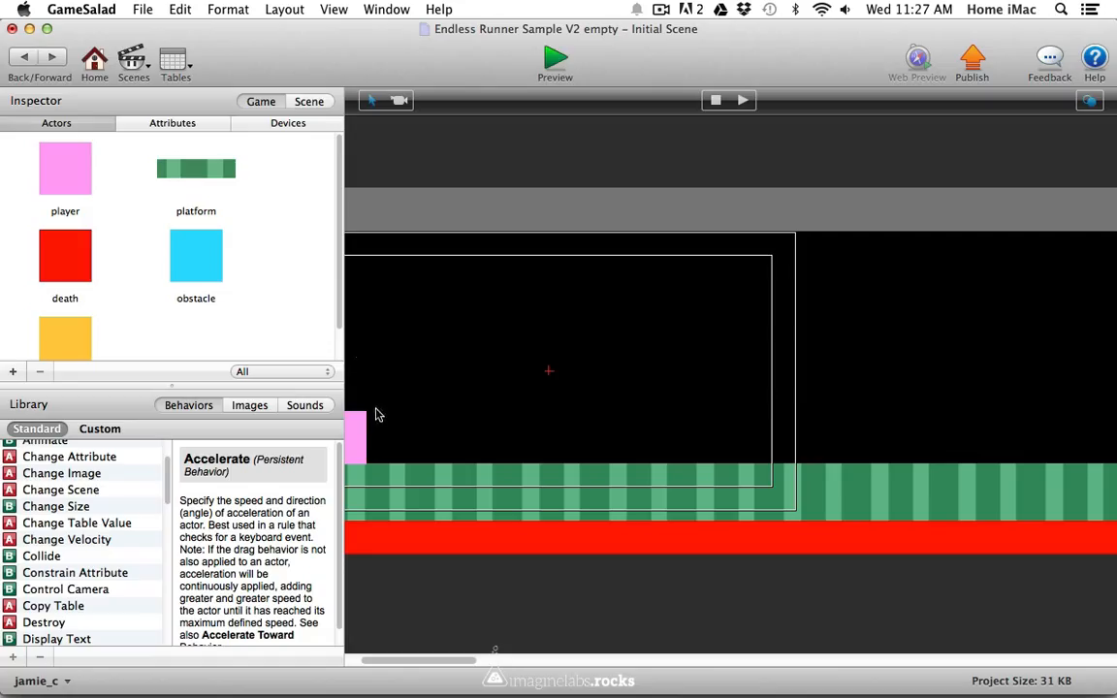
# - Move the player in the scene up well above the platform and preview the game to test its fall
pyautogui.moveTo(357, 430); pyautogui.dragTo(377, 349)
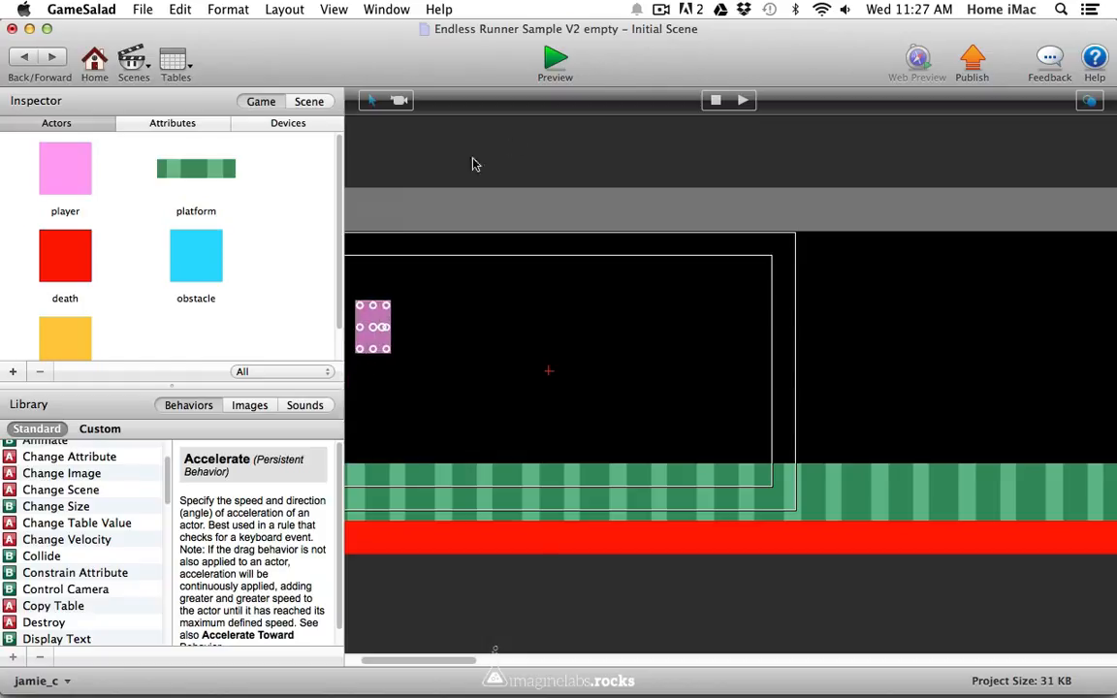
pyautogui.click(556, 61)
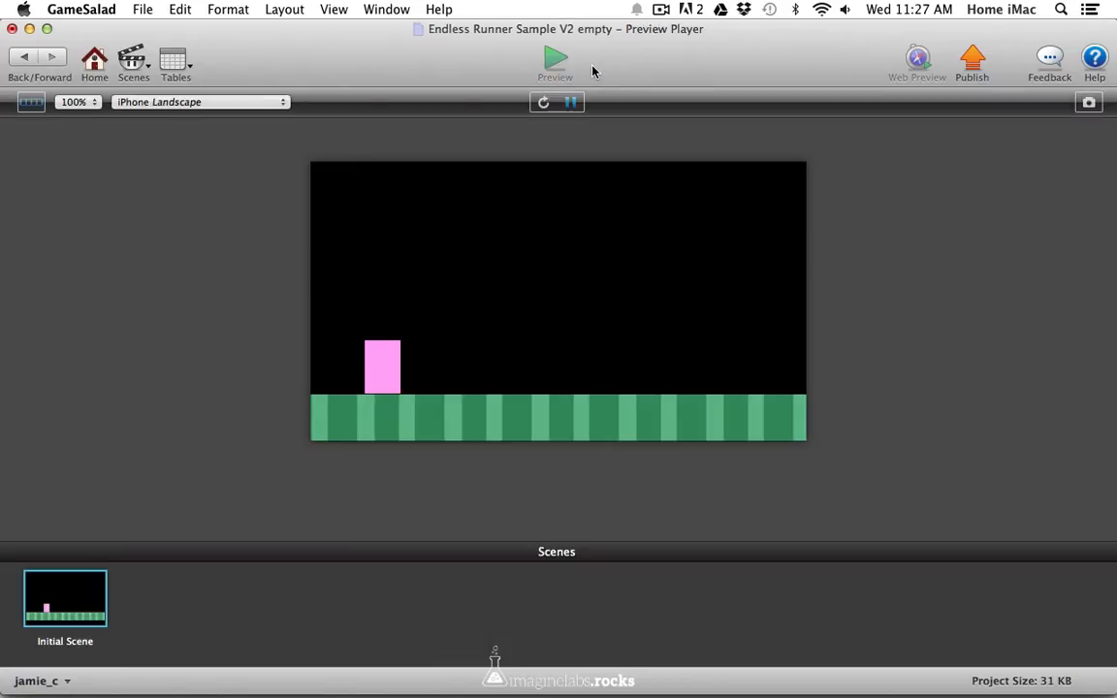
pyautogui.click(27, 55)
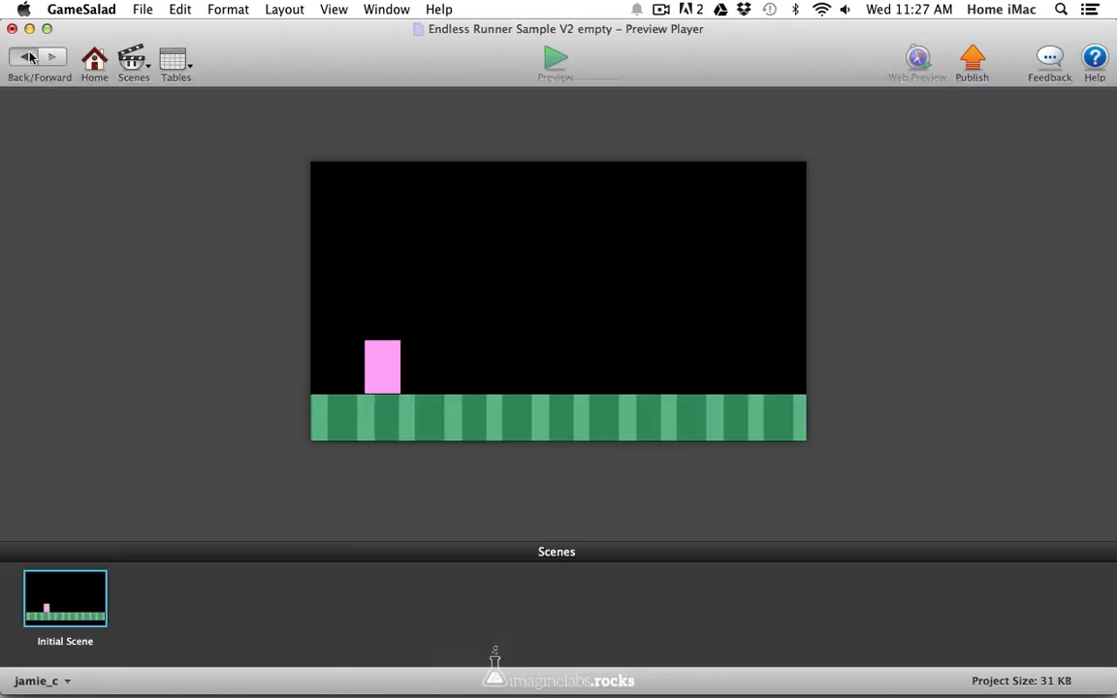
# - Open the player actor, collapse its Accelerate and Collide behaviors, and enlarge the behaviors library
pyautogui.doubleClick(66, 165)
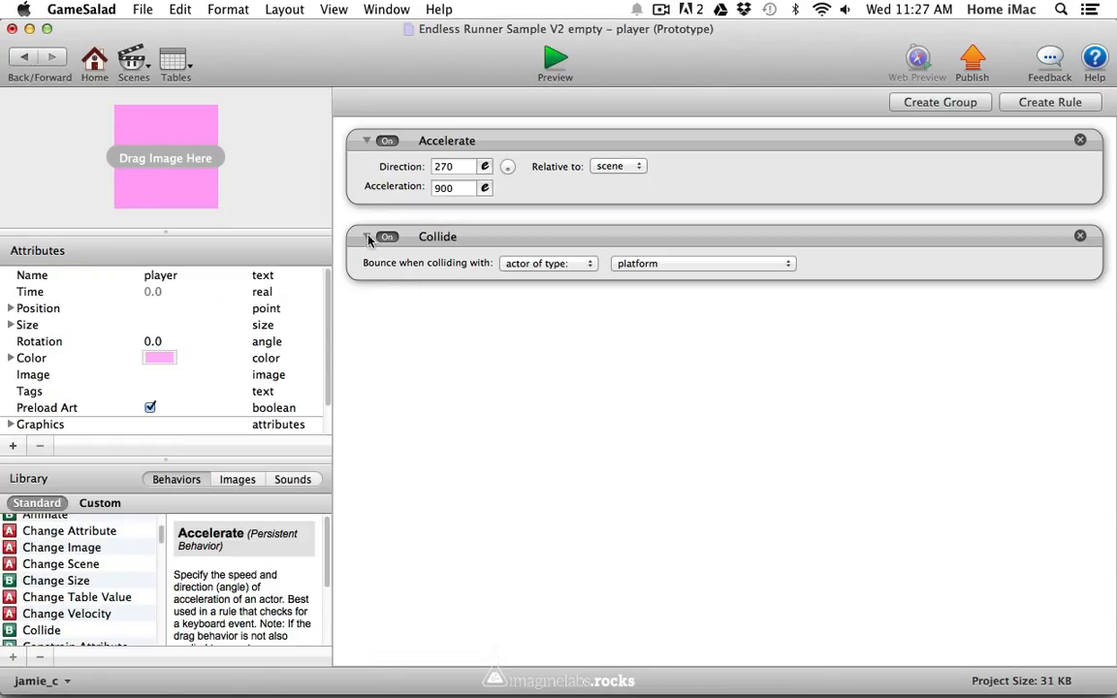
pyautogui.click(367, 237)
pyautogui.click(366, 142)
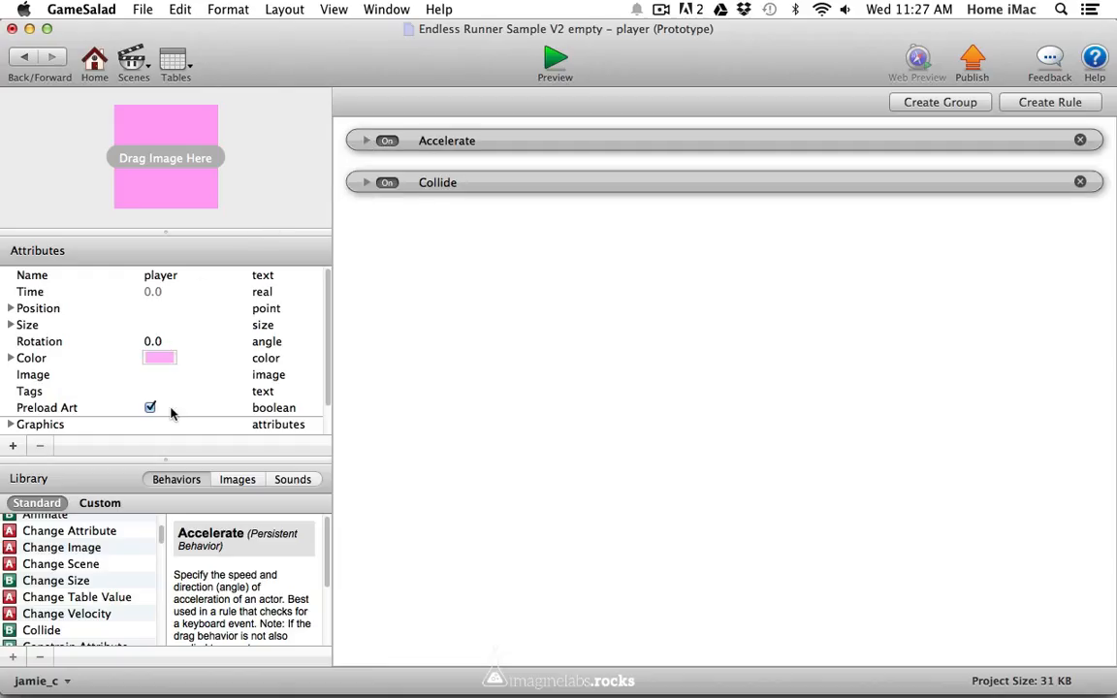
pyautogui.moveTo(157, 459); pyautogui.dragTo(161, 387)
# - Add a Constrain Attribute behavior to the player actor below its Collide behavior
pyautogui.scroll(3, 120, 496)
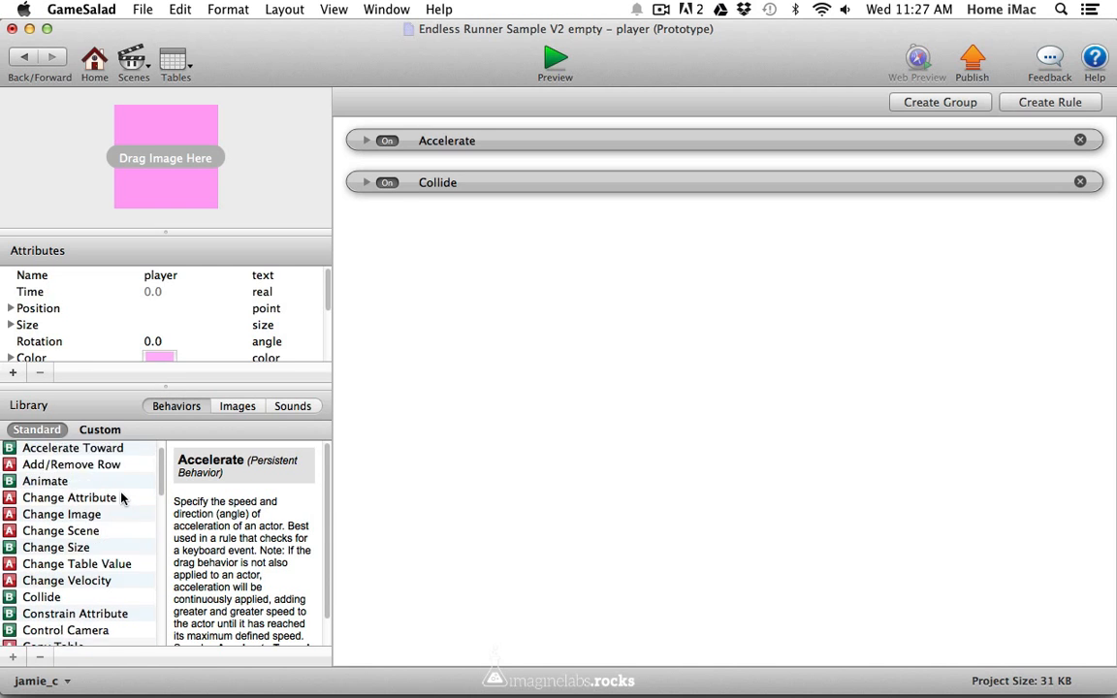
pyautogui.scroll(1, 112, 441)
pyautogui.scroll(-3, 112, 442)
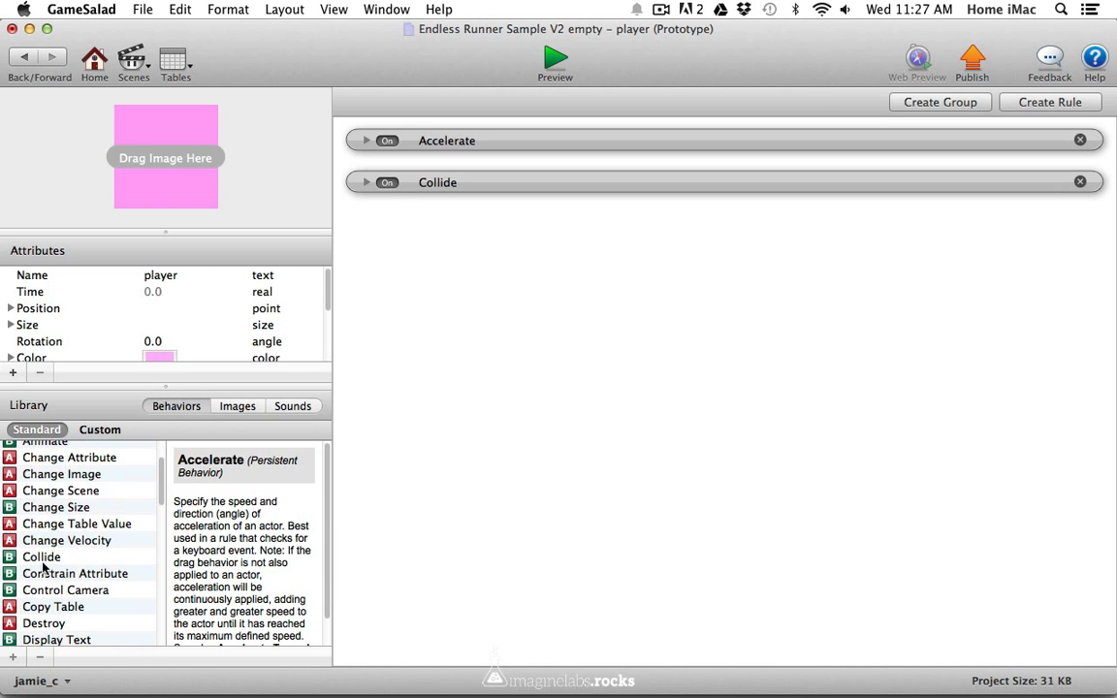
pyautogui.moveTo(43, 572); pyautogui.dragTo(392, 248)
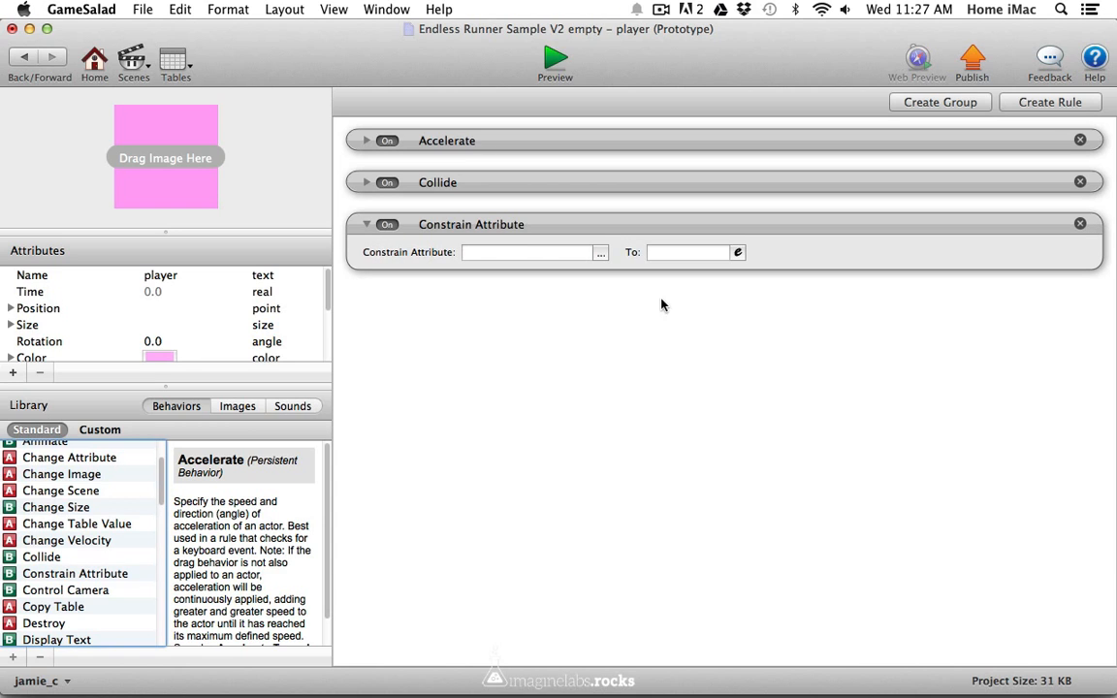
# - Constrain the player's Motion Linear Velocity X attribute to 300 in the Constrain Attribute behavior
pyautogui.click(601, 254)
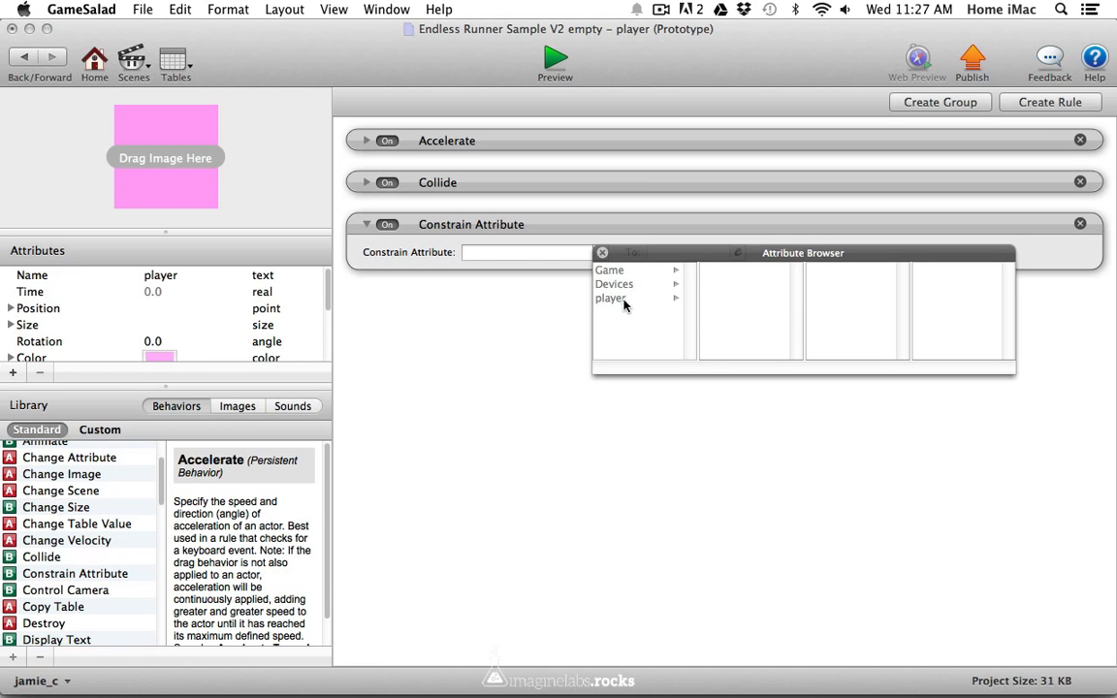
pyautogui.click(613, 298)
pyautogui.moveTo(794, 304); pyautogui.dragTo(795, 342)
pyautogui.click(773, 340)
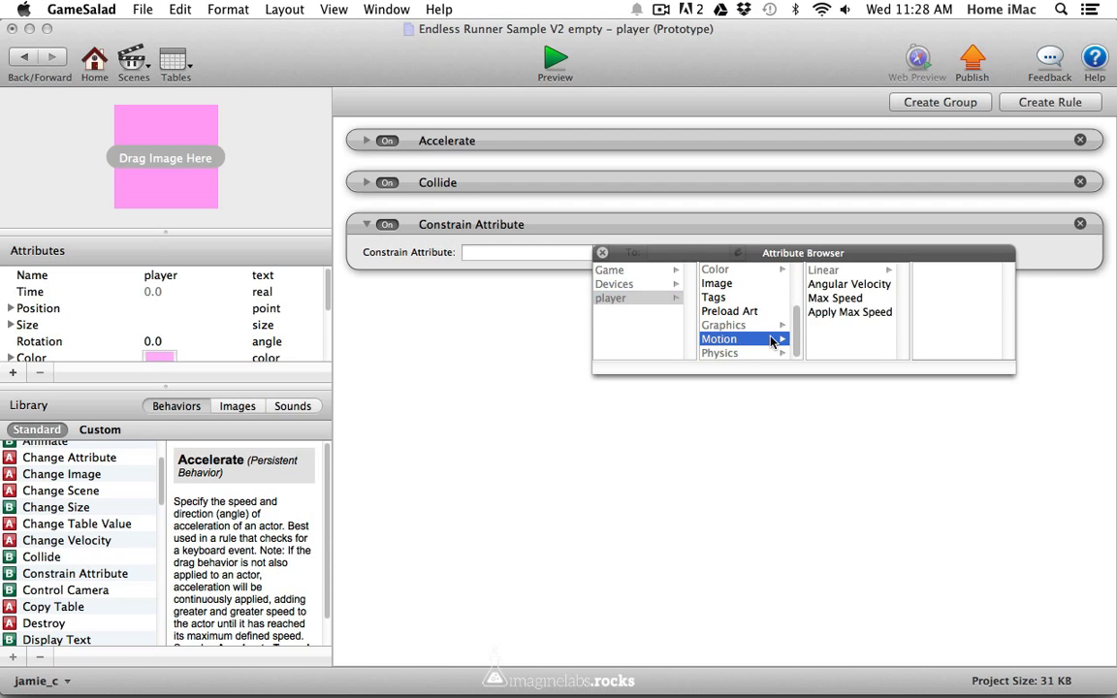
pyautogui.click(815, 274)
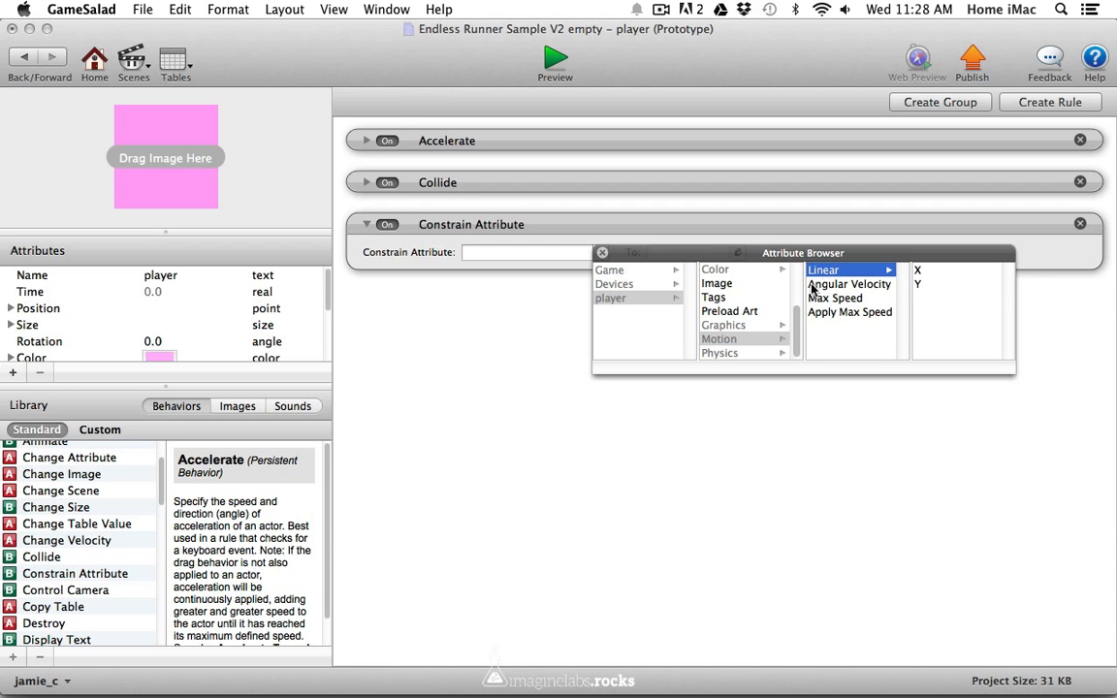
pyautogui.click(916, 272)
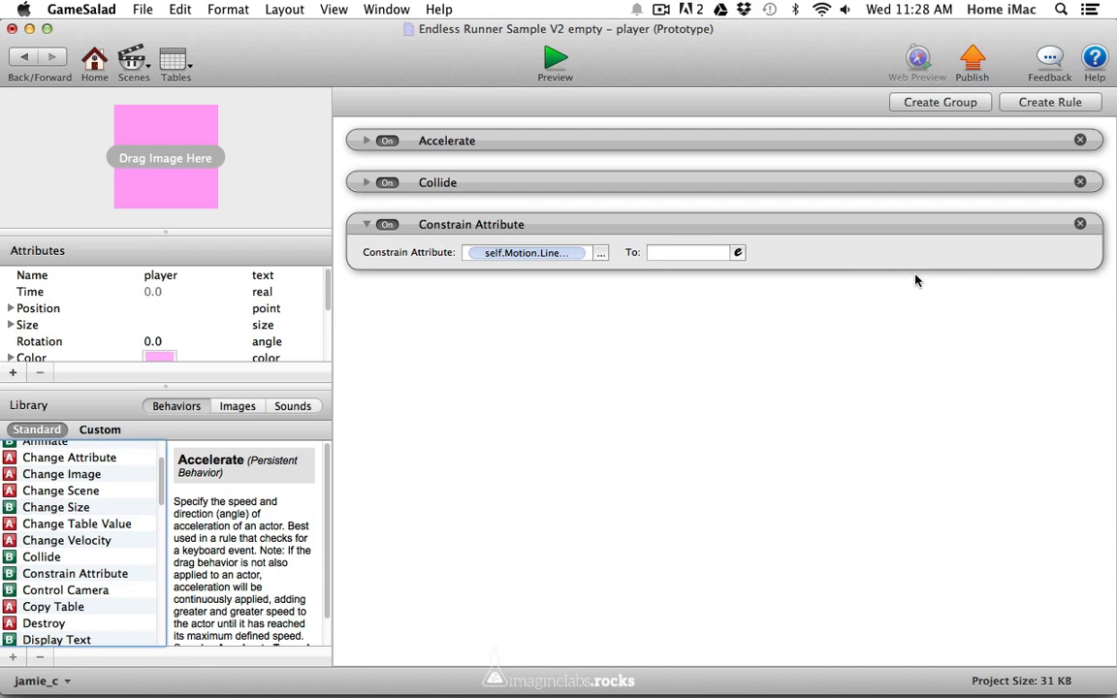
pyautogui.click(674, 252)
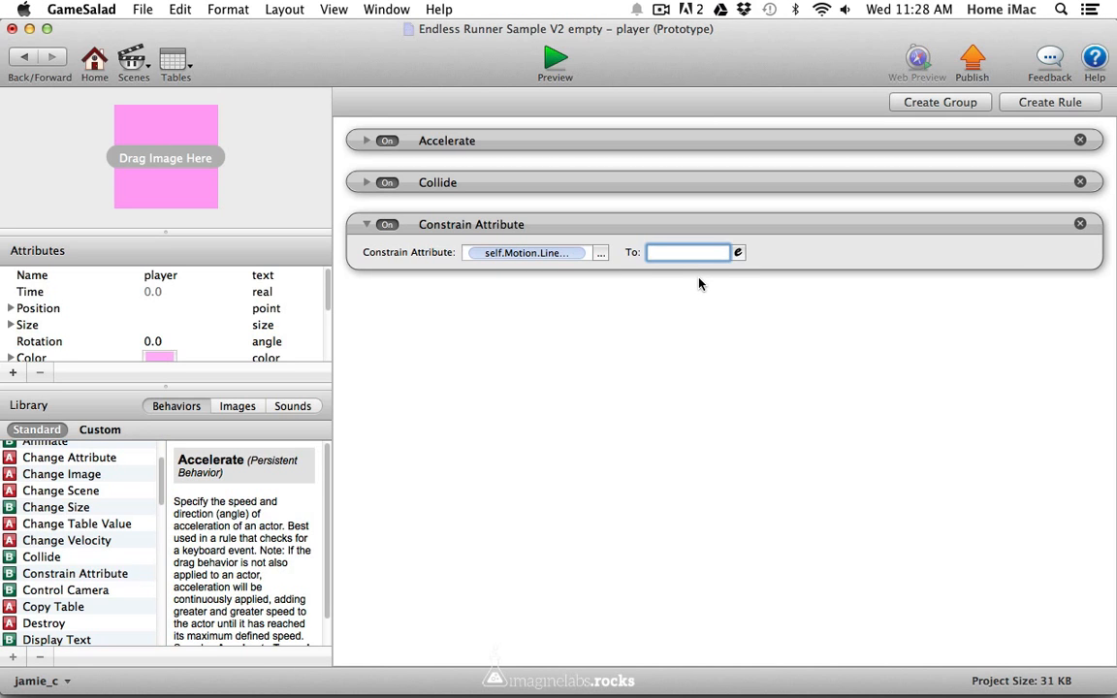
pyautogui.write('300')
pyautogui.press('Return')
# - Move the player in the Initial Scene down onto the start of the platform and preview the game to test its horizontal movement
pyautogui.click(24, 56)
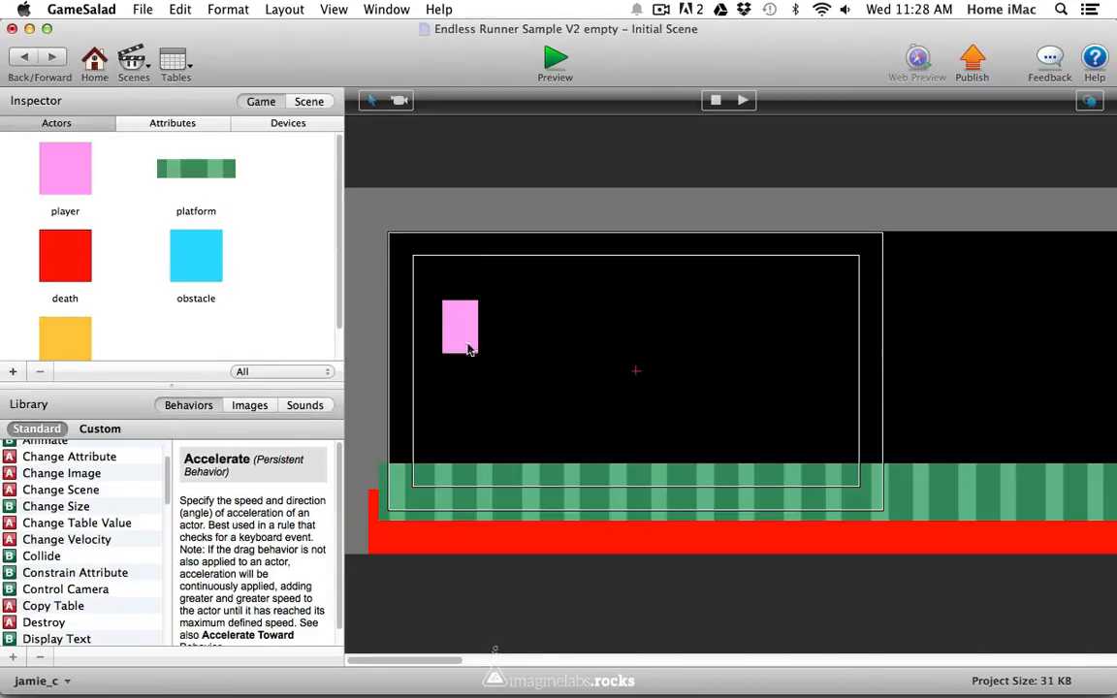
pyautogui.click(462, 320)
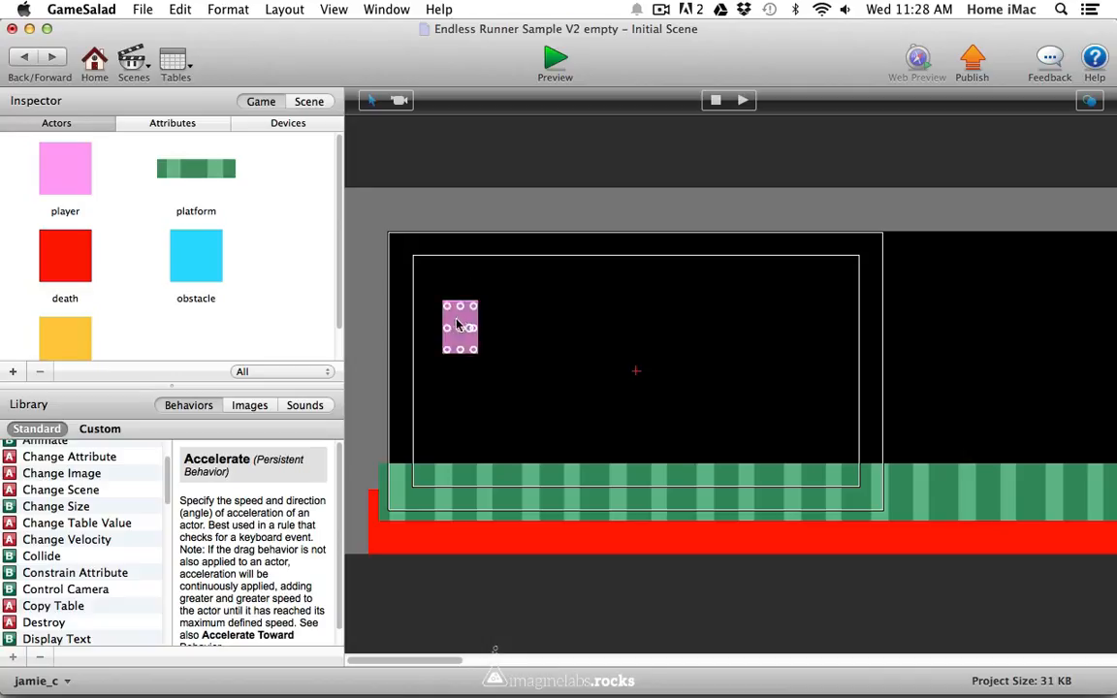
pyautogui.moveTo(458, 322); pyautogui.dragTo(419, 430)
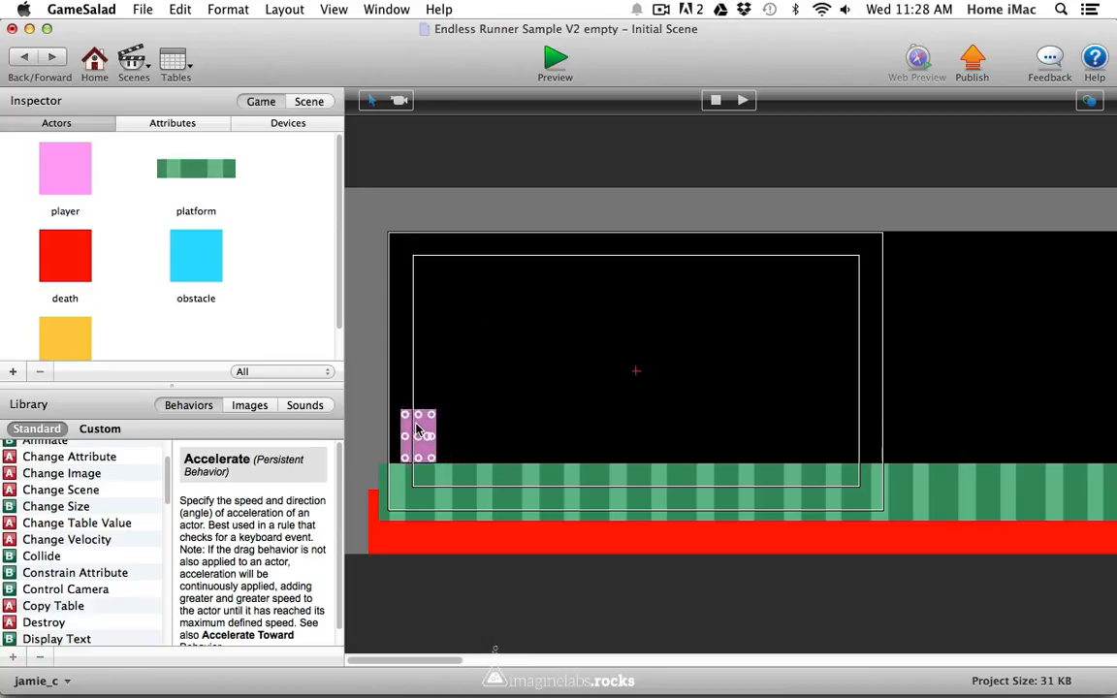
pyautogui.click(366, 320)
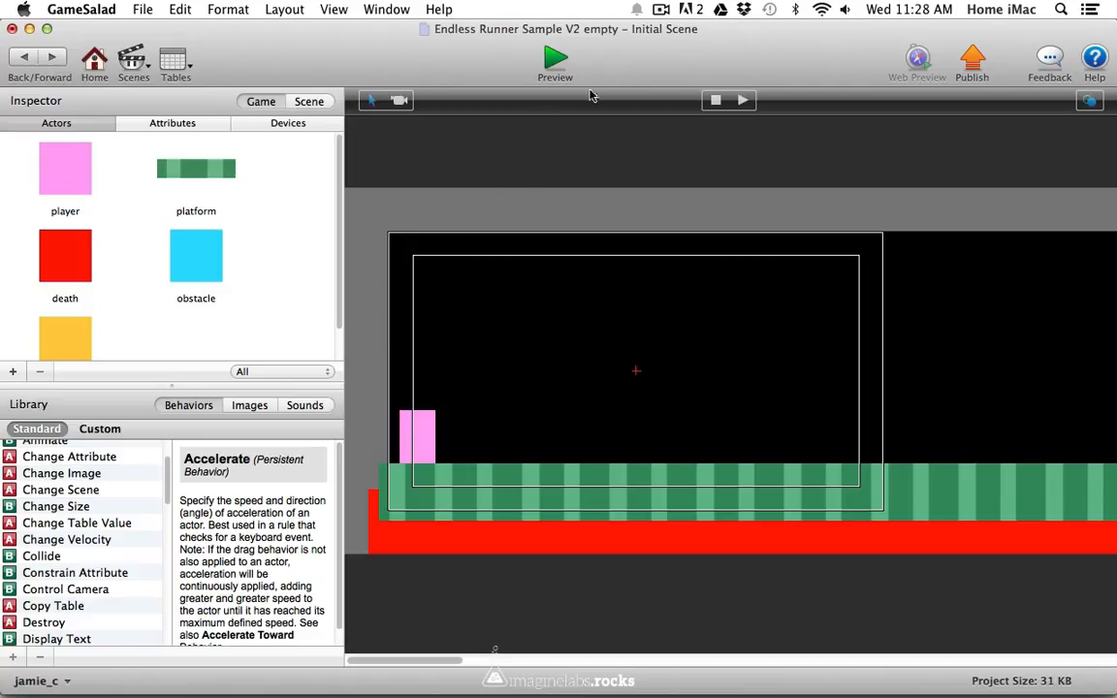
pyautogui.click(554, 60)
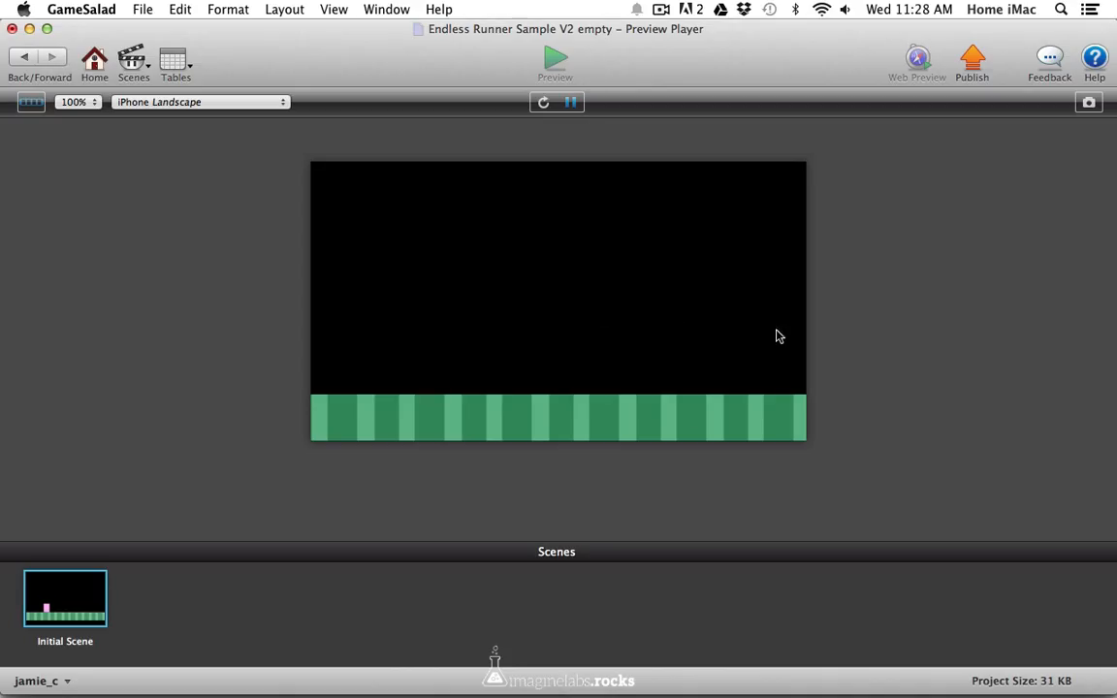
pyautogui.click(23, 60)
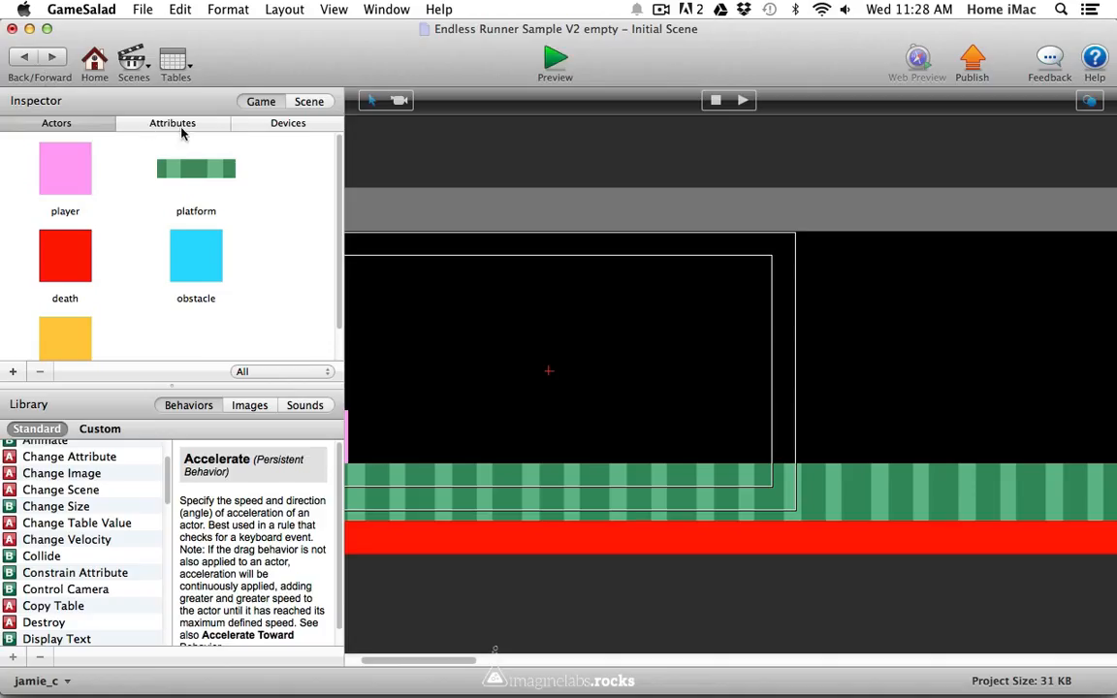
# - Open the player actor, collapse its Constrain Attribute behavior, and add a Control Camera behavior above Accelerate
pyautogui.doubleClick(85, 186)
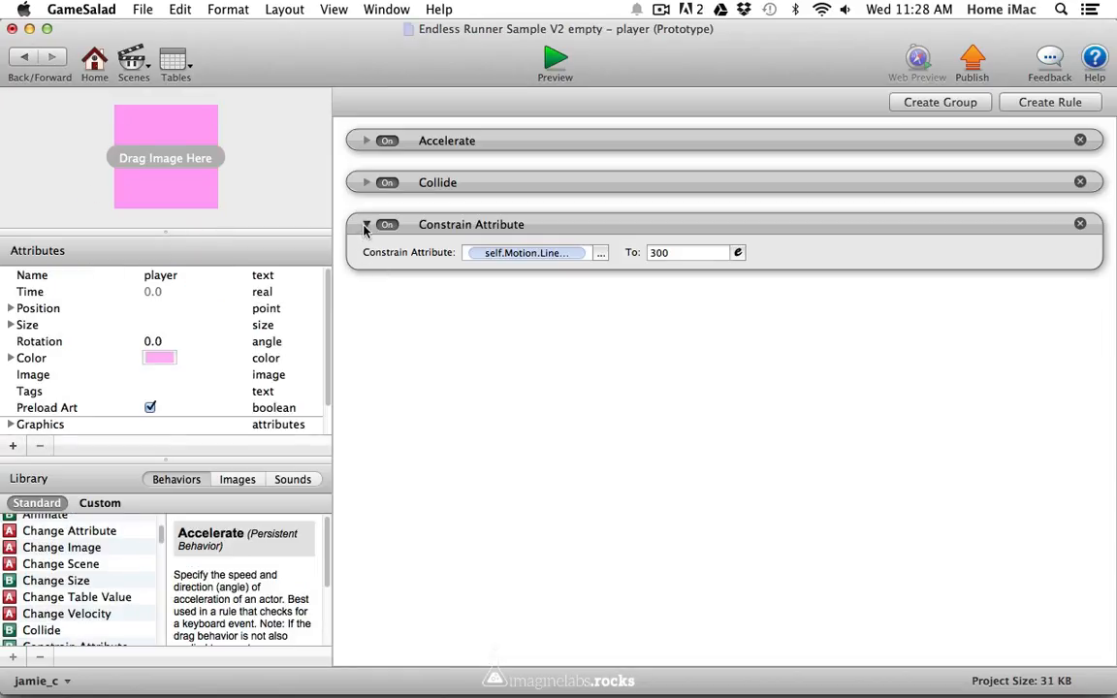
pyautogui.click(365, 225)
pyautogui.scroll(3, 120, 532)
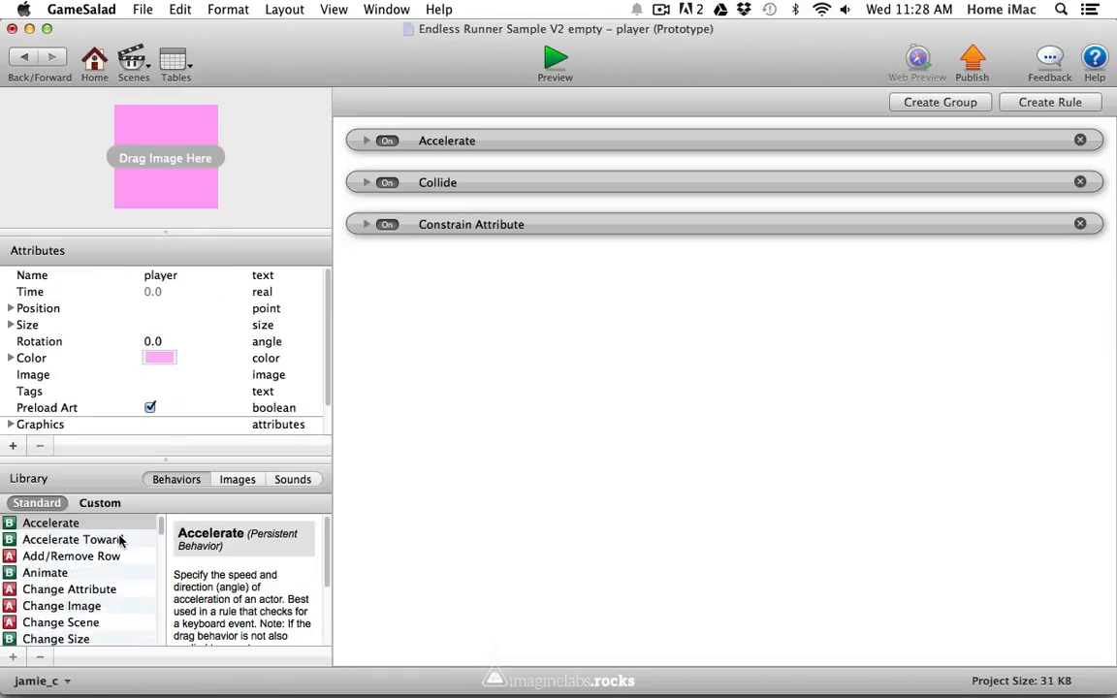
pyautogui.scroll(-3, 92, 572)
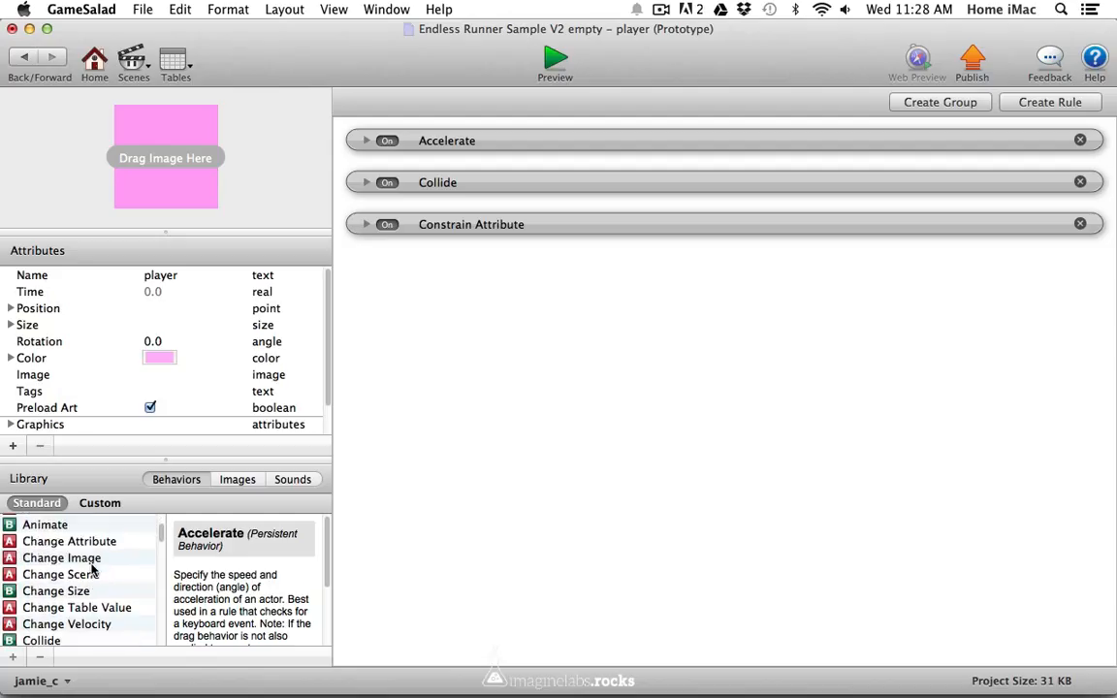
pyautogui.scroll(-3, 92, 573)
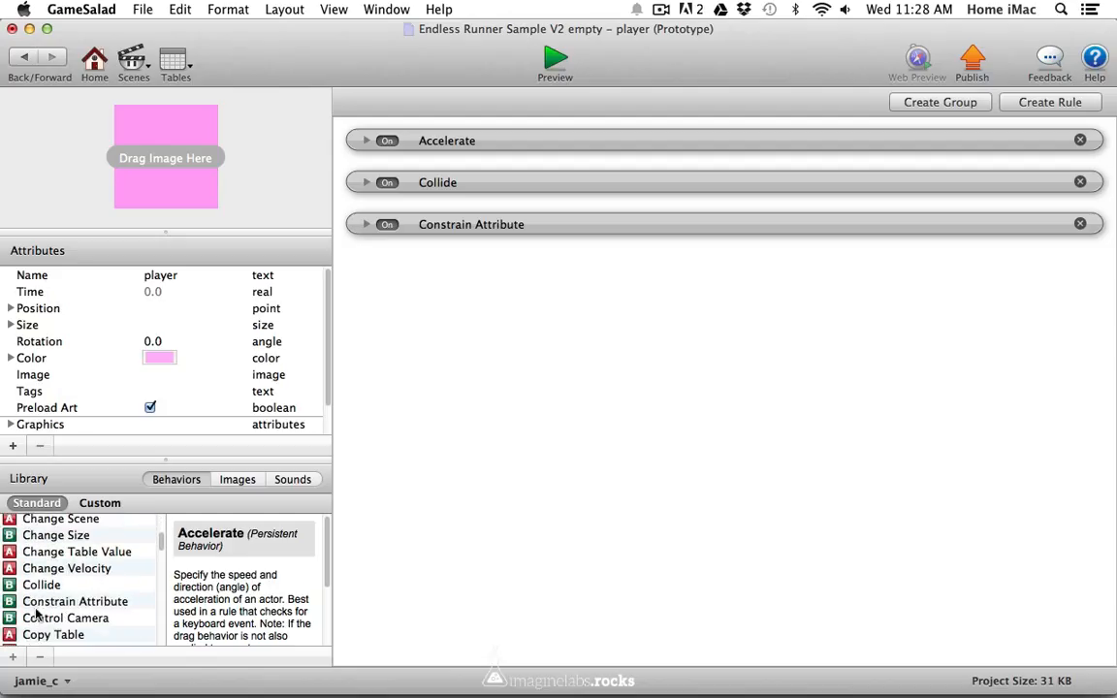
pyautogui.moveTo(10, 620); pyautogui.dragTo(425, 145)
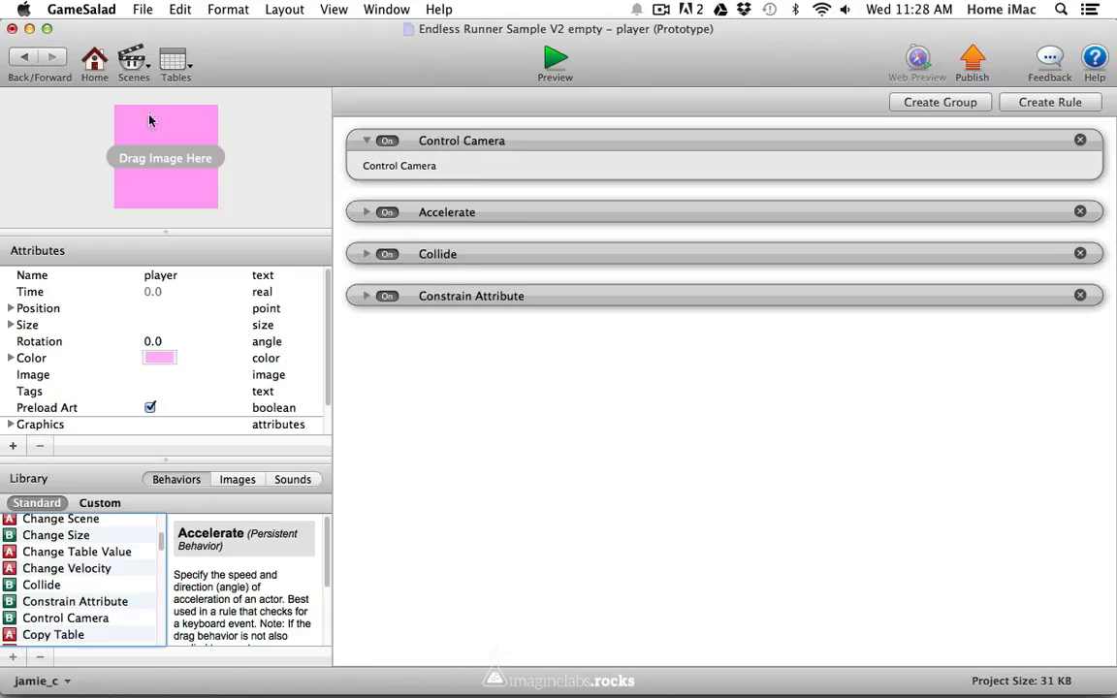
# - Shrink the camera's tracking area in the Initial Scene to its centre point and preview how the camera follows the player
pyautogui.click(29, 60)
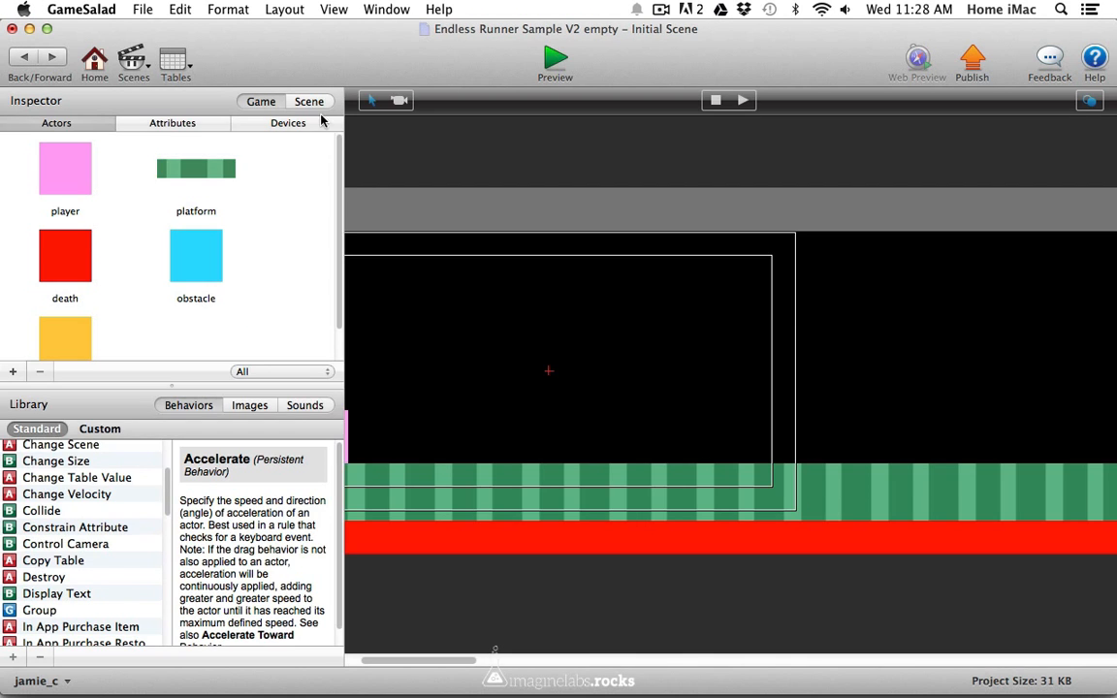
pyautogui.moveTo(432, 660); pyautogui.dragTo(361, 660)
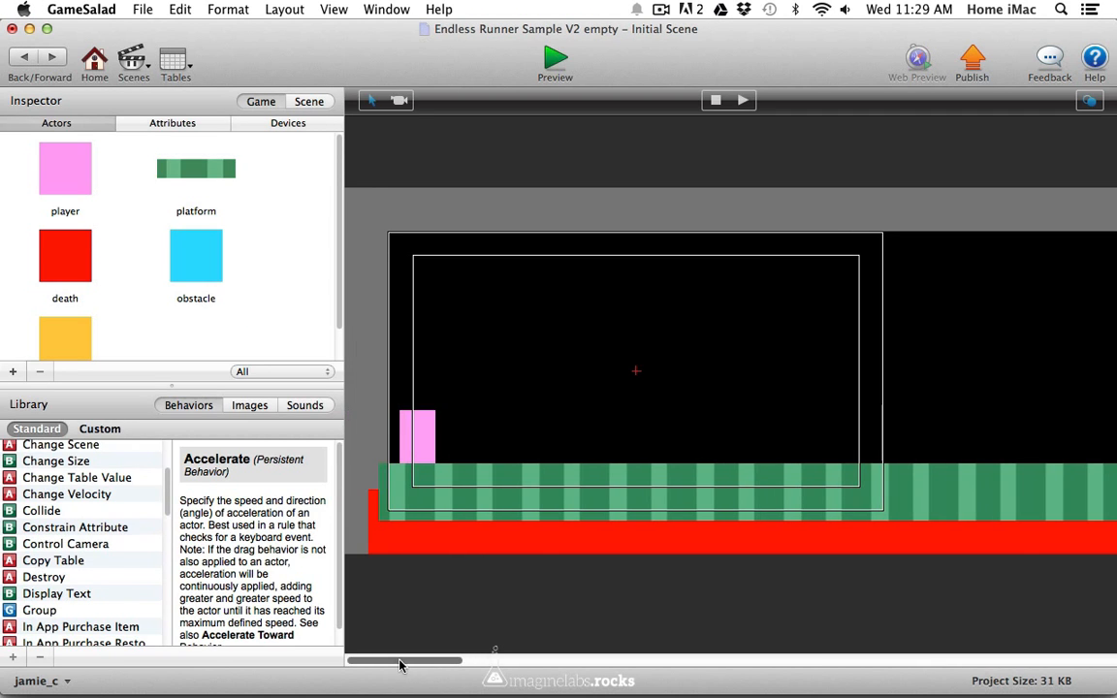
pyautogui.click(402, 102)
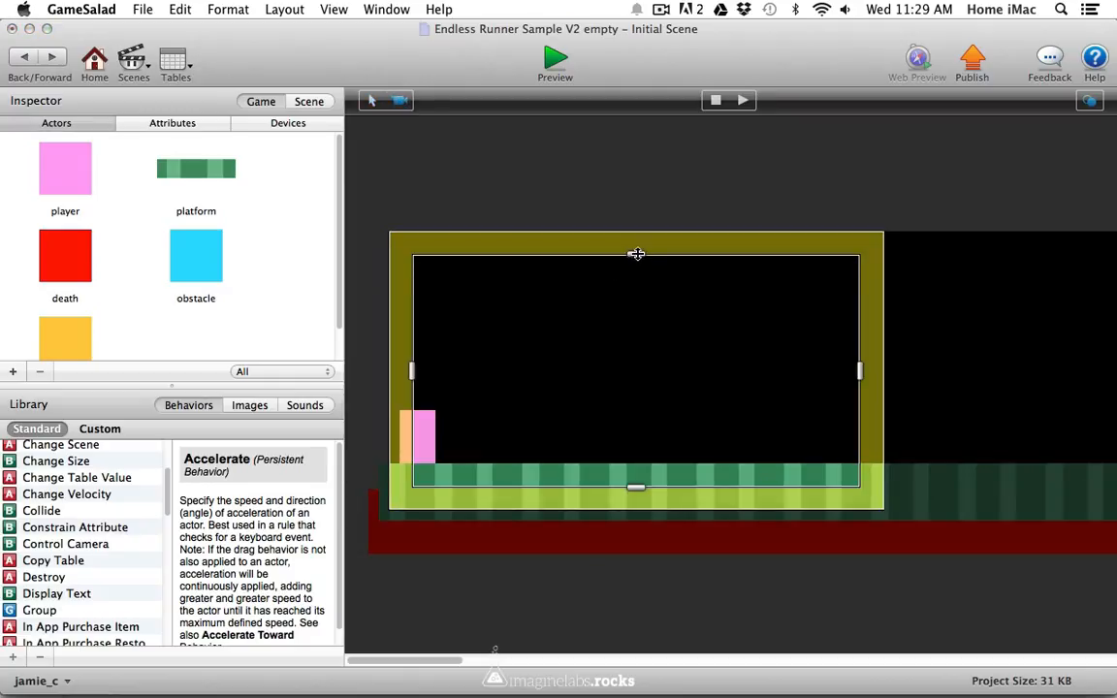
pyautogui.moveTo(636, 254); pyautogui.dragTo(619, 373)
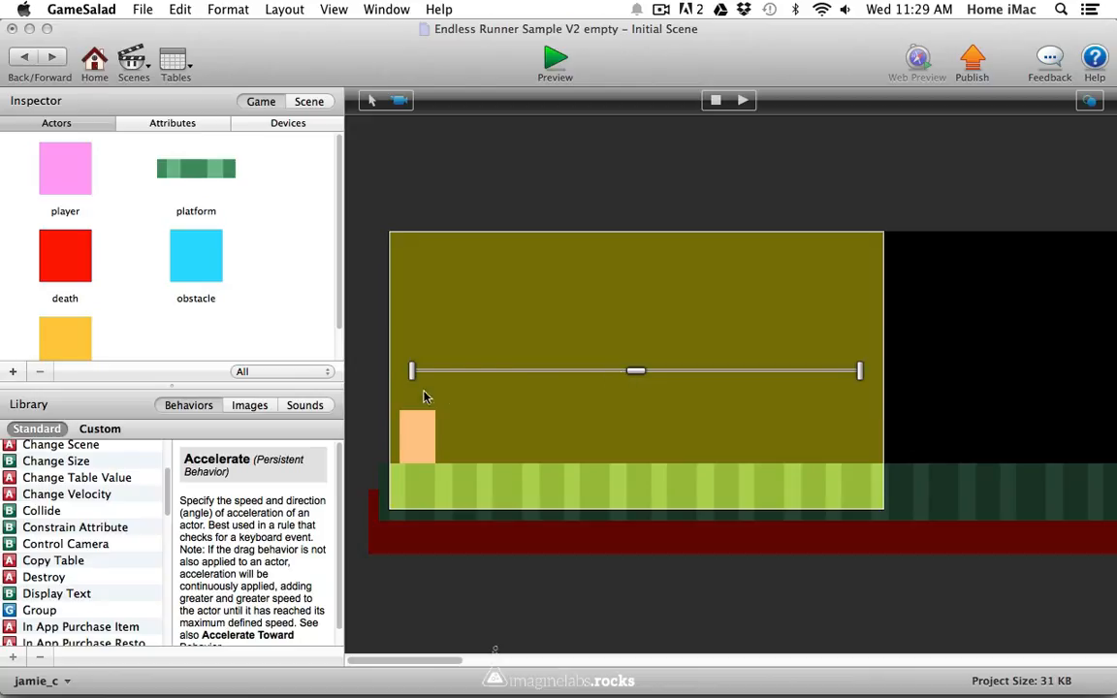
pyautogui.moveTo(411, 371); pyautogui.dragTo(636, 370)
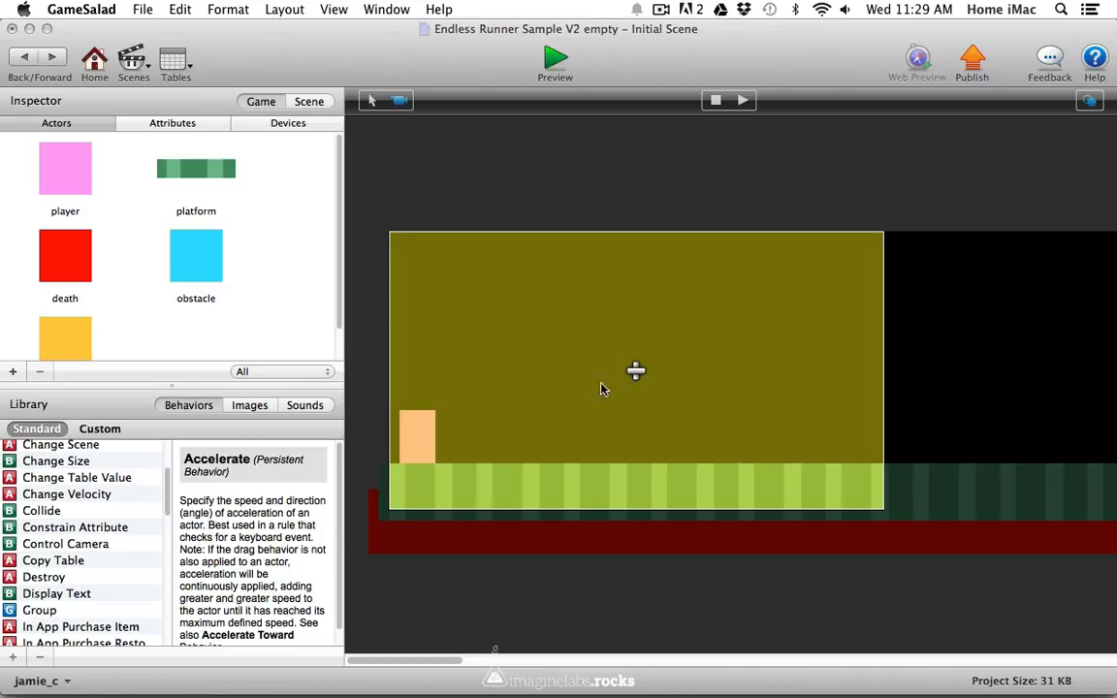
pyautogui.click(553, 62)
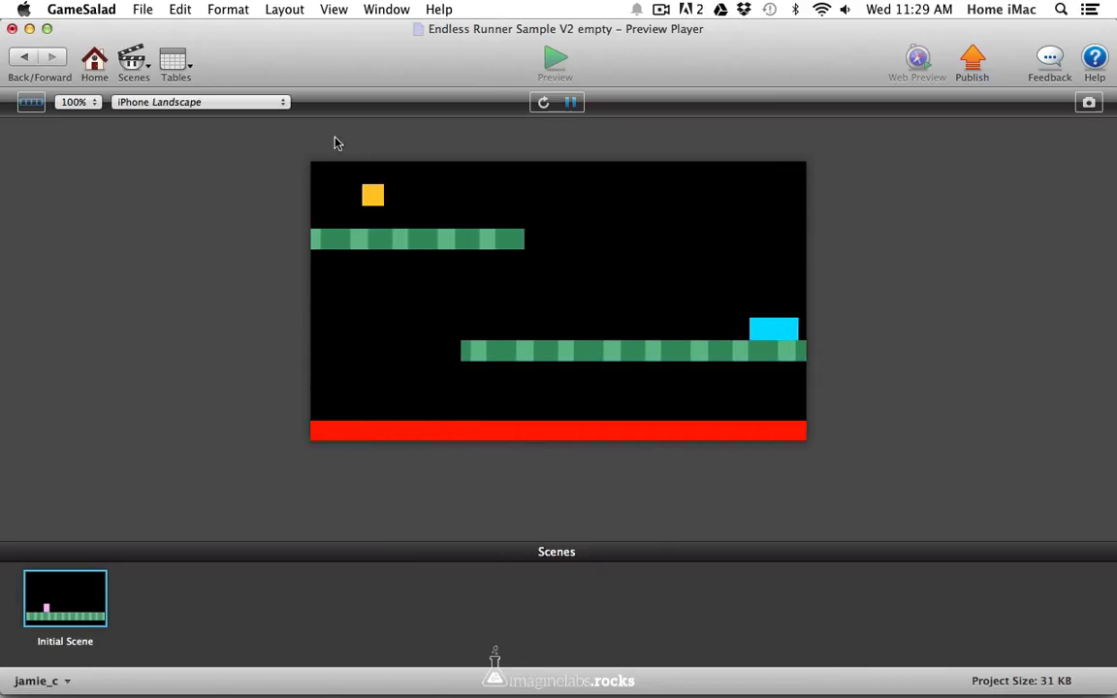
pyautogui.click(26, 55)
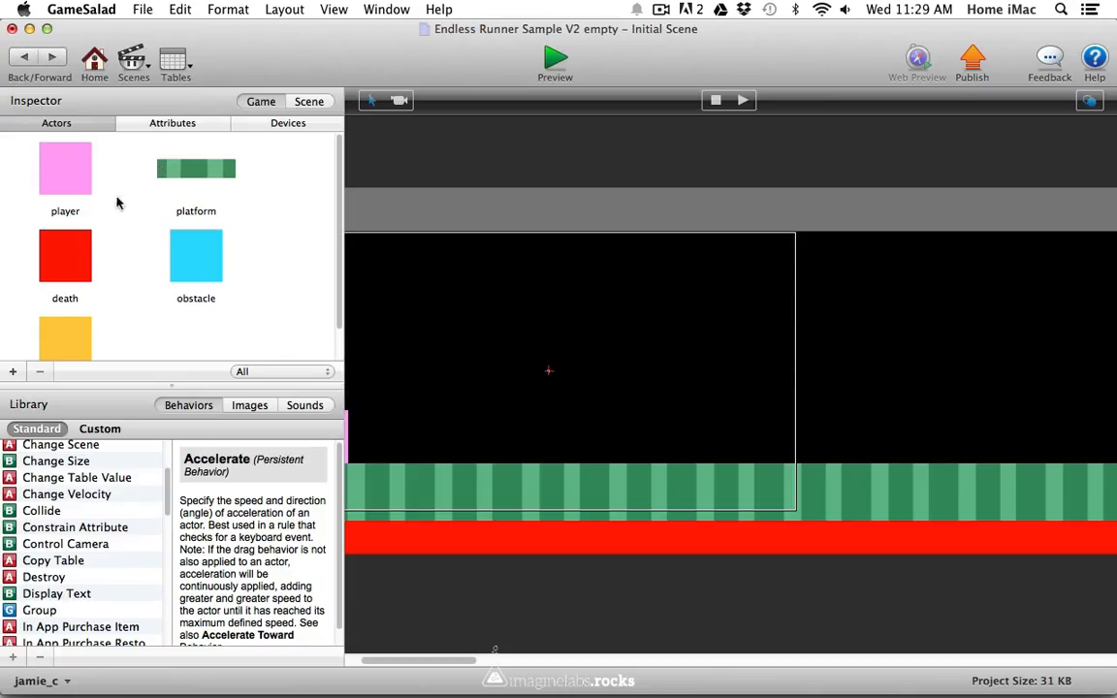
# - Set the player's Linear Velocity X constraint to 900 and preview the game at that speed
pyautogui.doubleClick(77, 183)
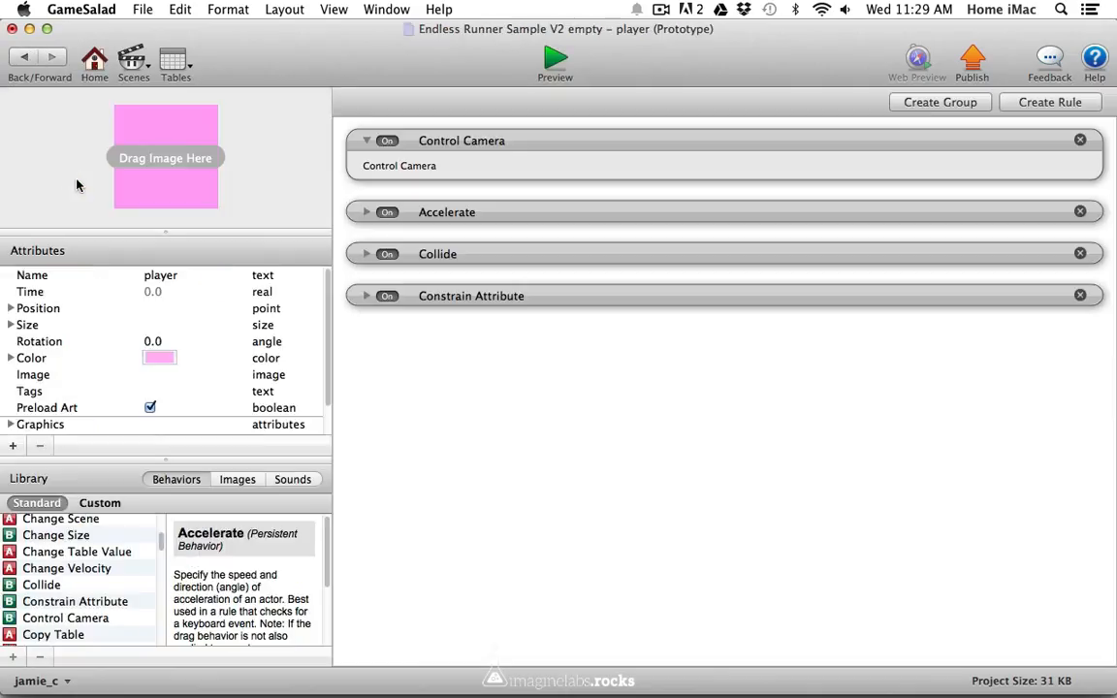
pyautogui.click(366, 296)
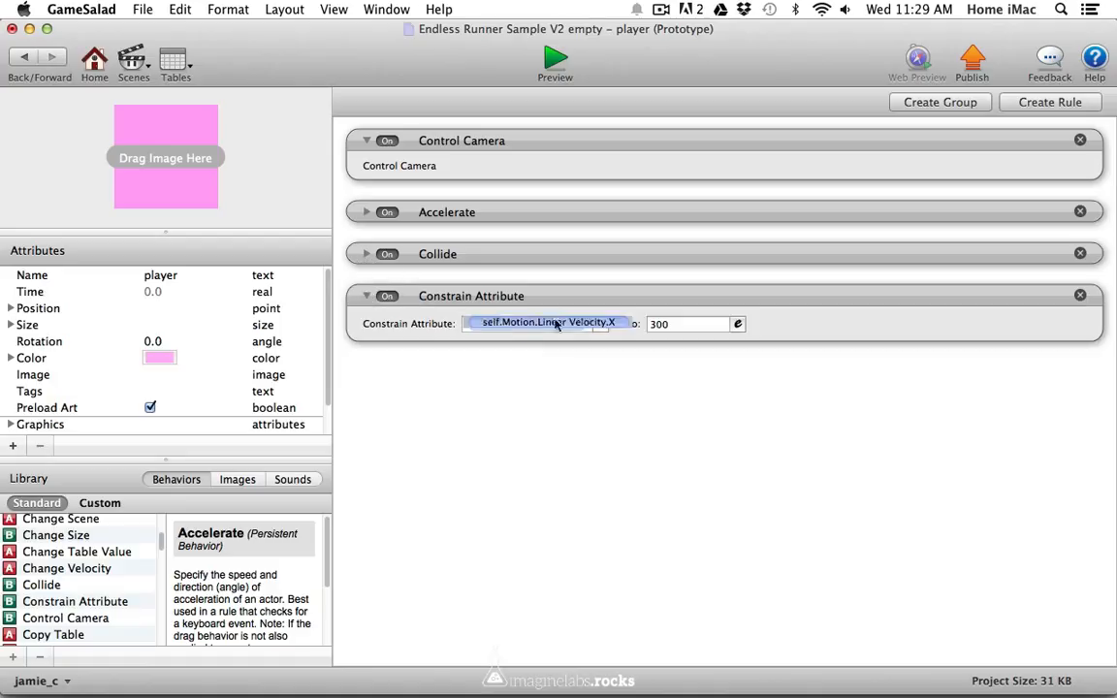
pyautogui.click(657, 324)
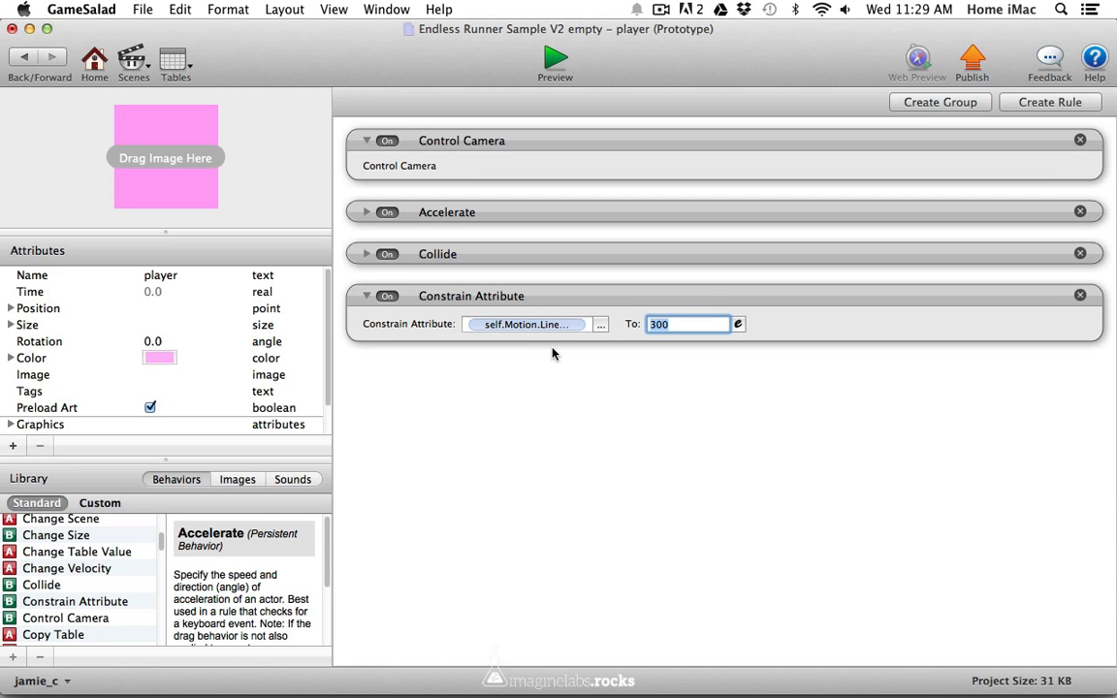
pyautogui.write('900')
pyautogui.click(621, 166)
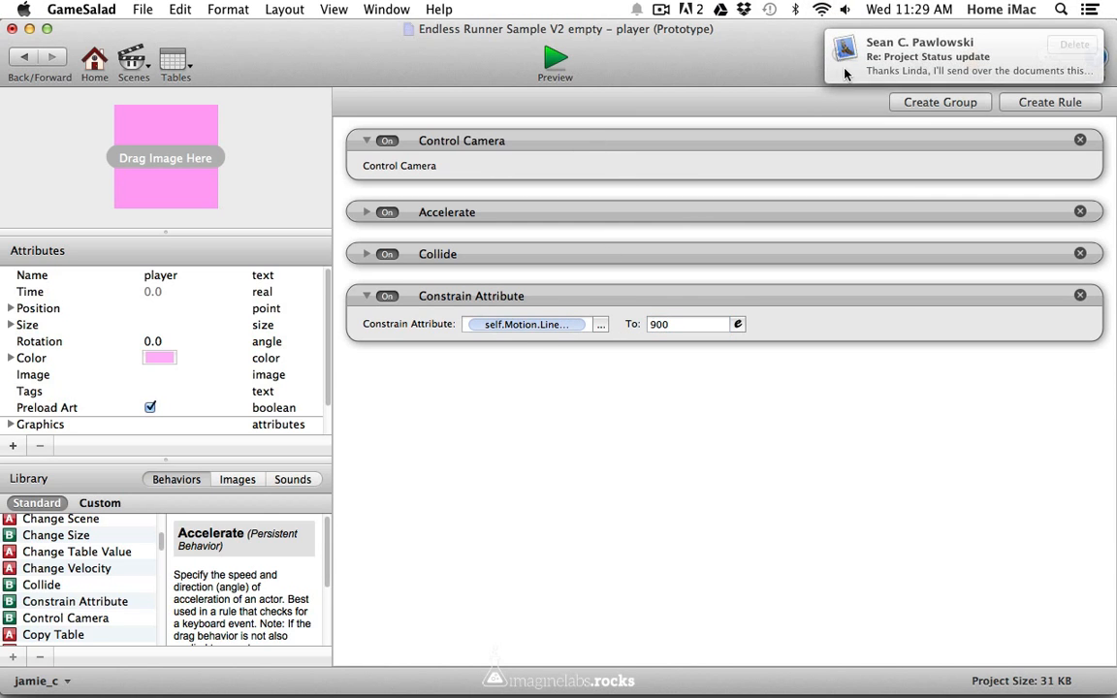
pyautogui.moveTo(844, 69); pyautogui.dragTo(931, 72)
pyautogui.click(556, 61)
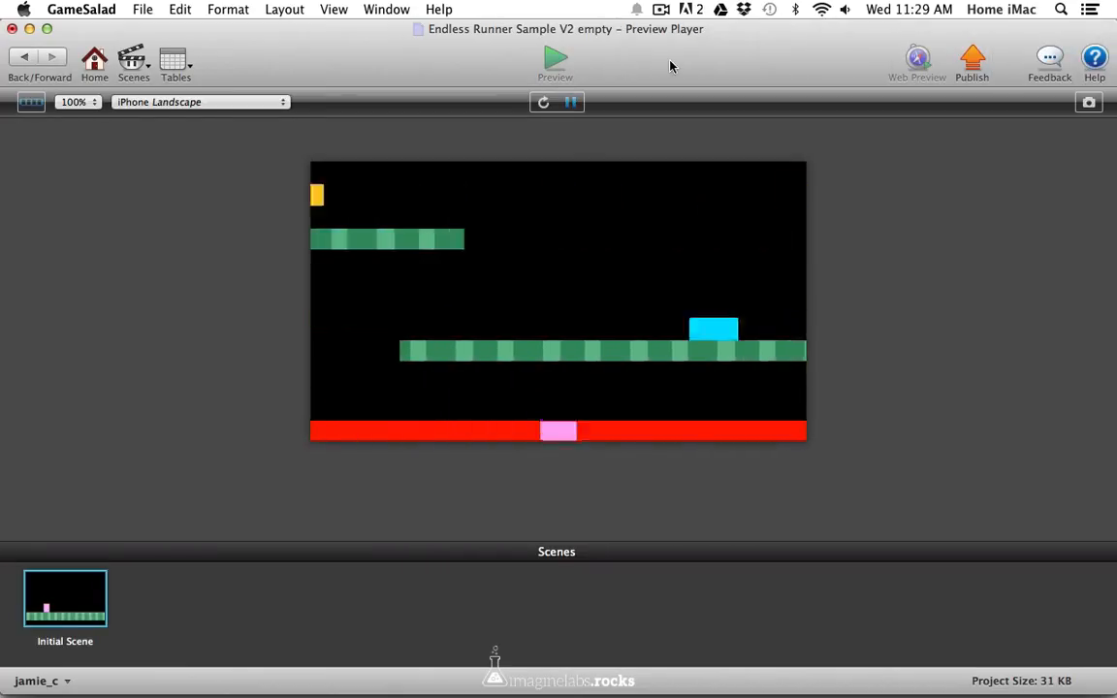
pyautogui.click(24, 59)
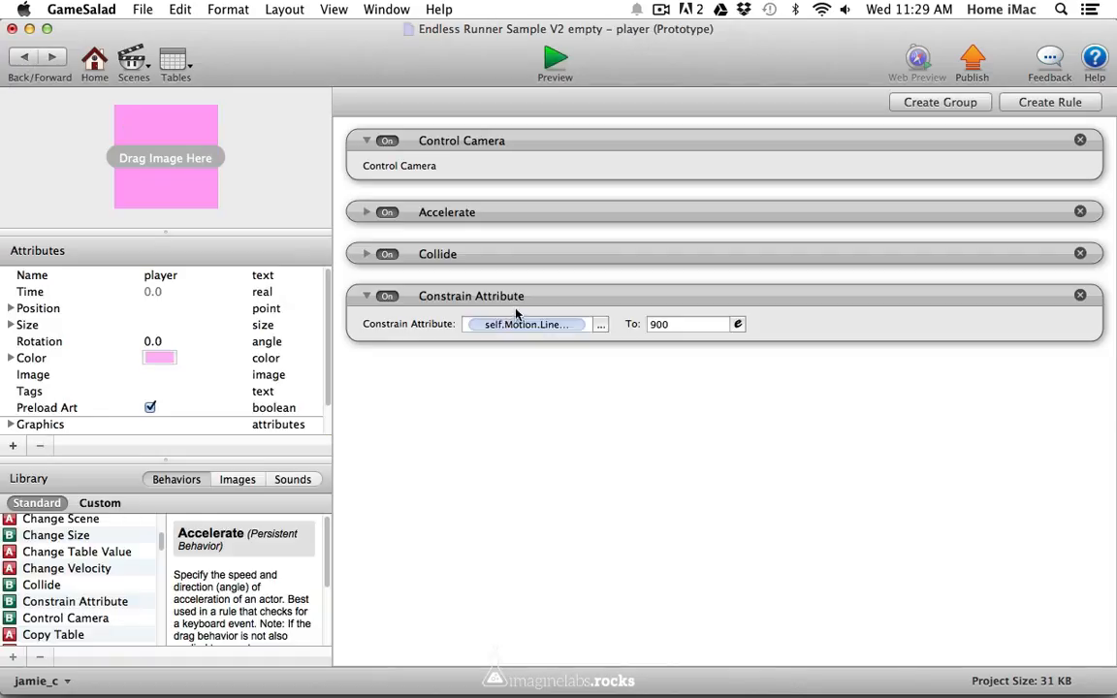
# - Set the player's Linear Velocity X constraint to 100 and preview the game at that speed
pyautogui.click(655, 326)
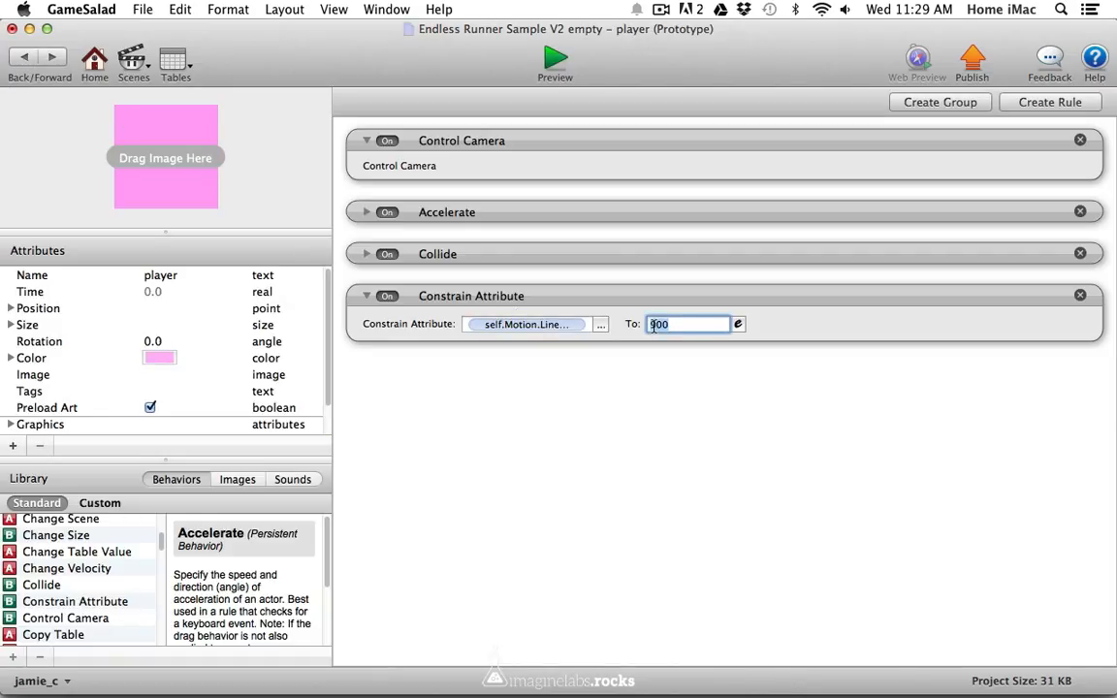
pyautogui.write('100')
pyautogui.press('Return')
pyautogui.click(555, 66)
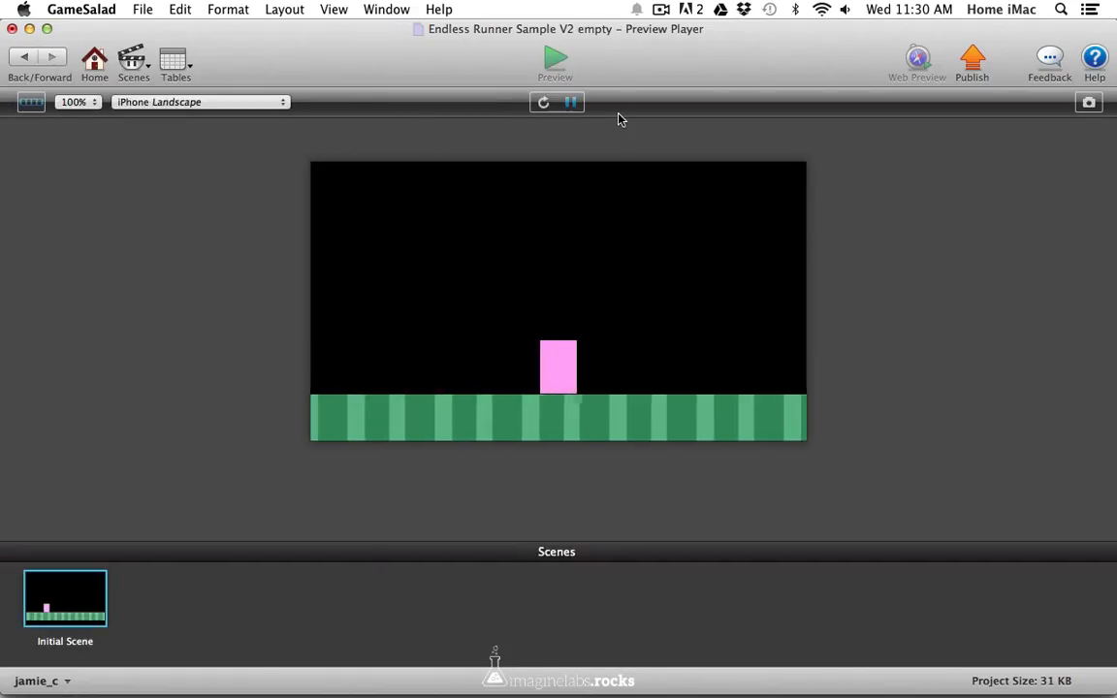
pyautogui.click(24, 57)
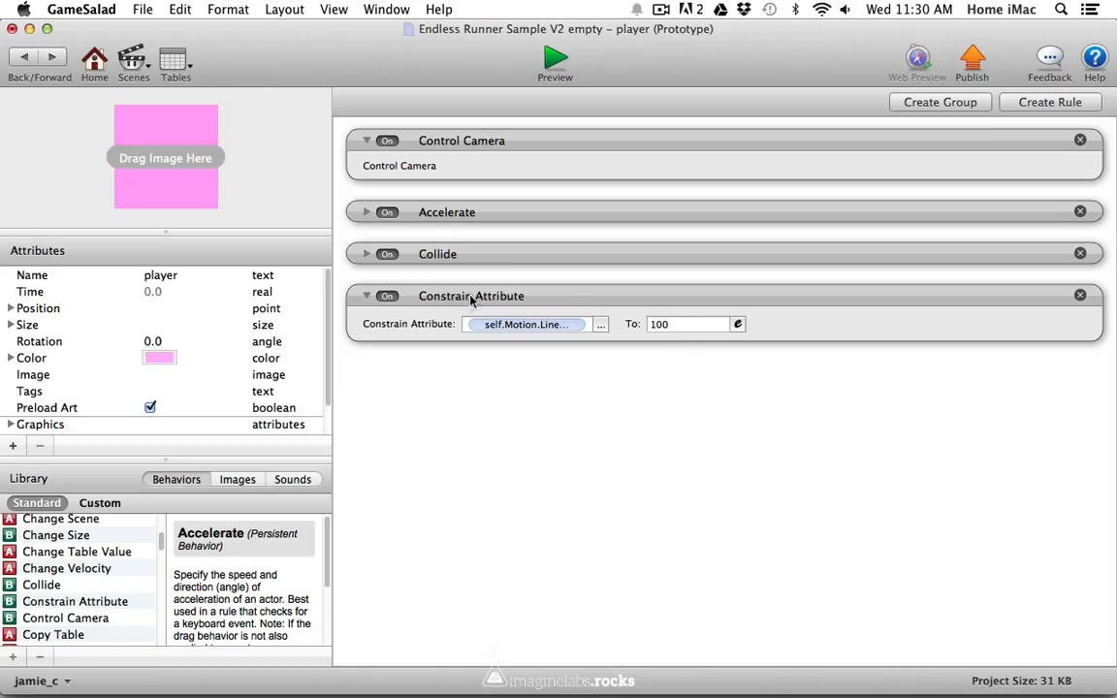
# - Set the player's Linear Velocity X constraint to 300
pyautogui.doubleClick(673, 324)
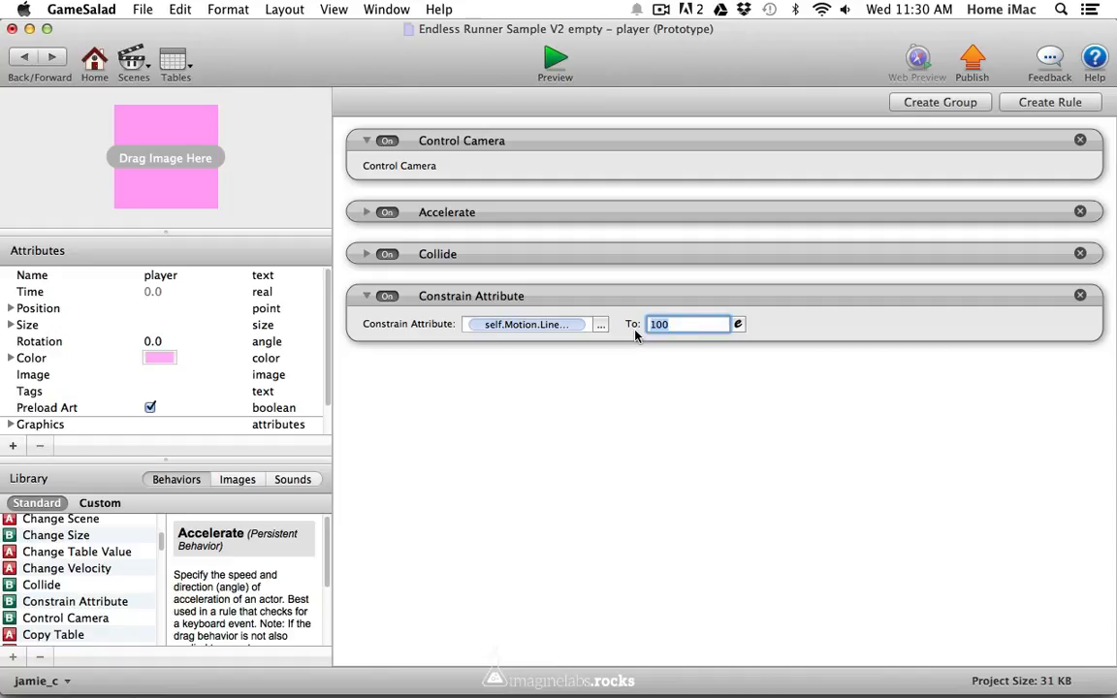
pyautogui.write('300')
pyautogui.click(555, 399)
# - Create a rule on the player that triggers when the space key is down
pyautogui.click(1044, 106)
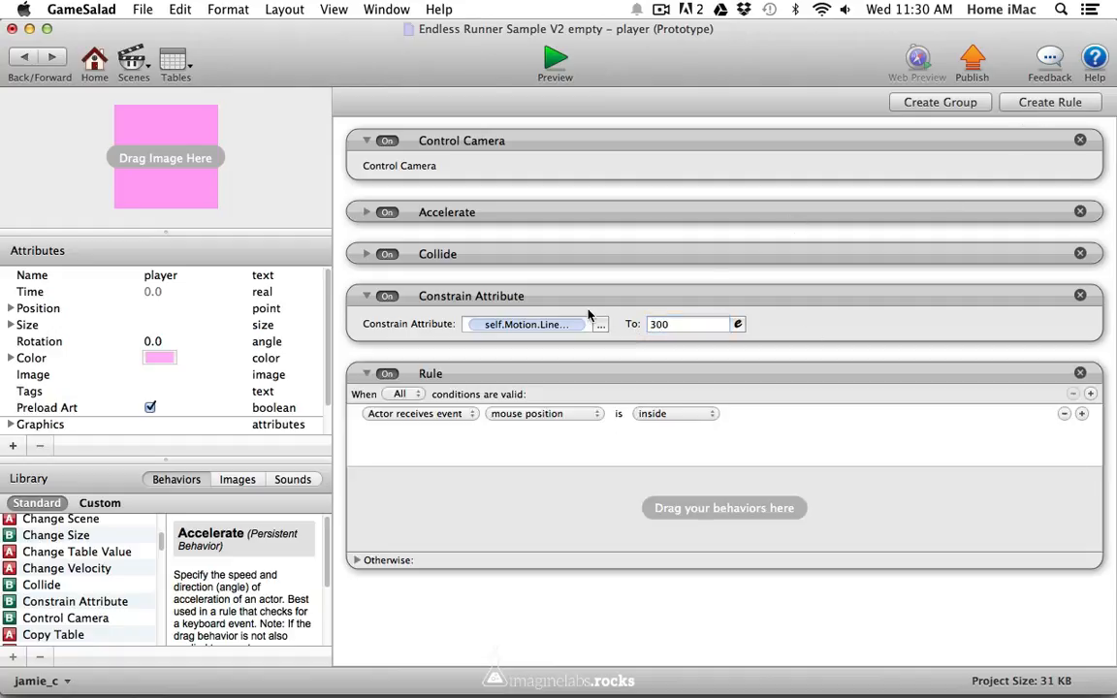
pyautogui.click(517, 414)
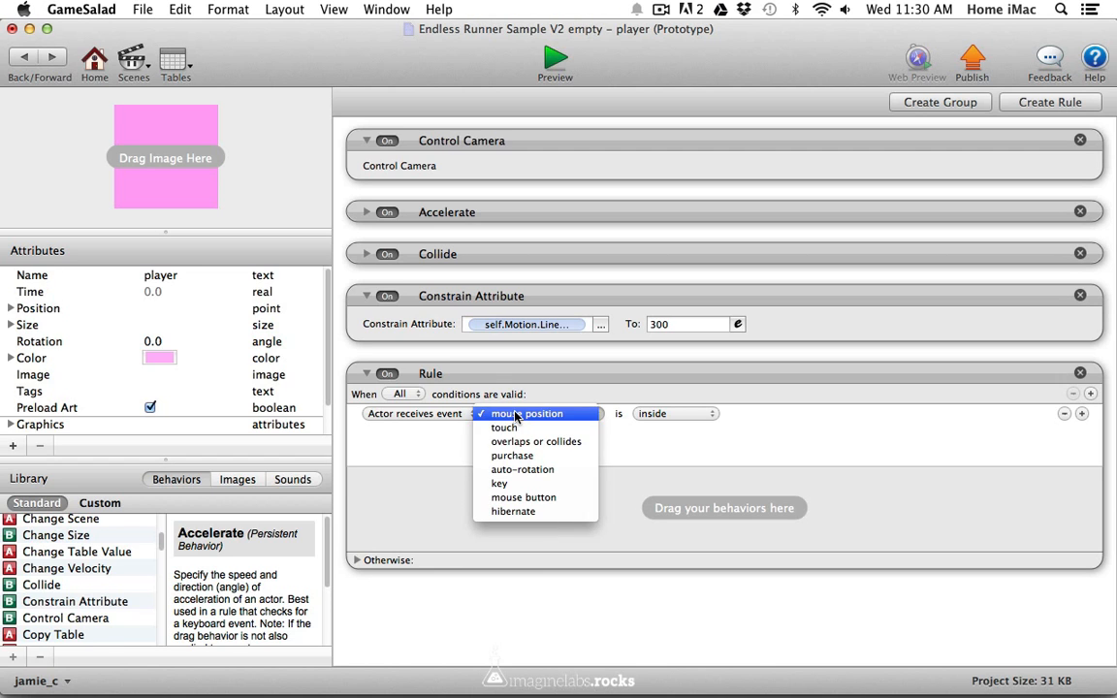
pyautogui.click(504, 483)
pyautogui.click(692, 415)
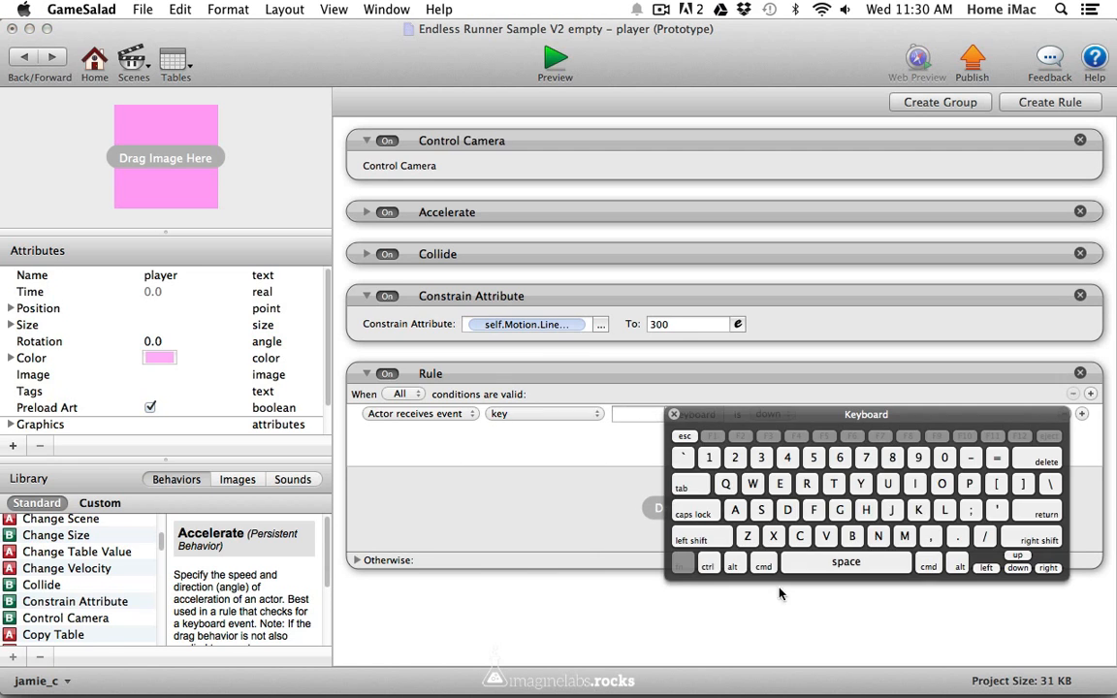
pyautogui.click(832, 562)
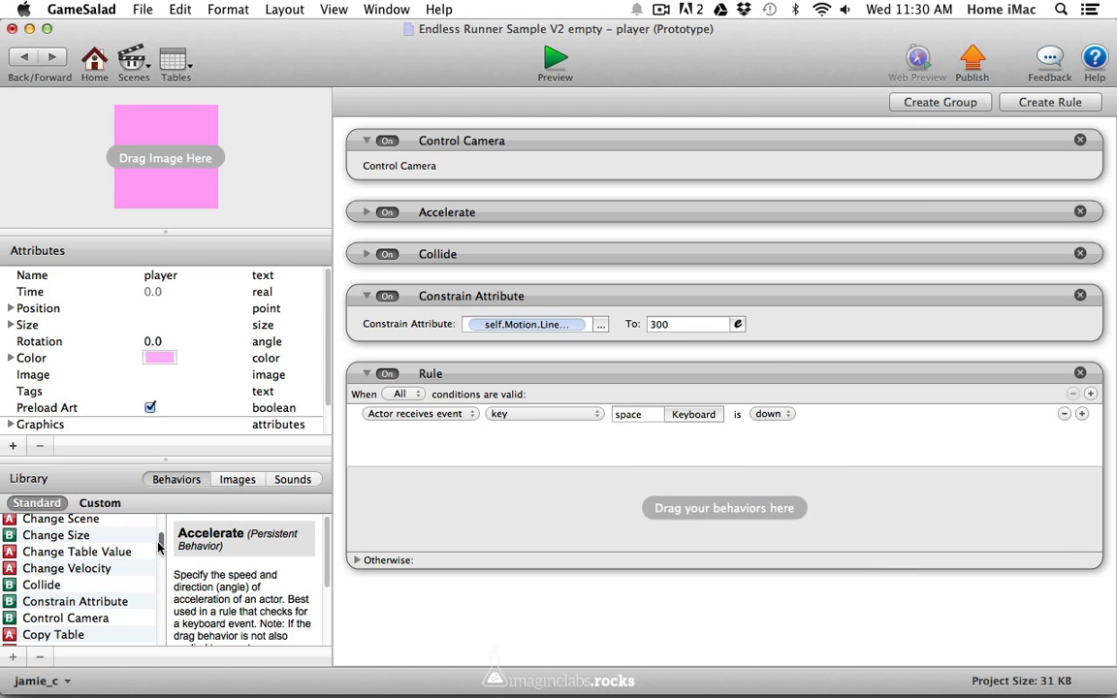
# - Add a Change Attribute behavior to the space-key rule and point it at the player's Motion Linear Velocity Y
pyautogui.scroll(3, 160, 548)
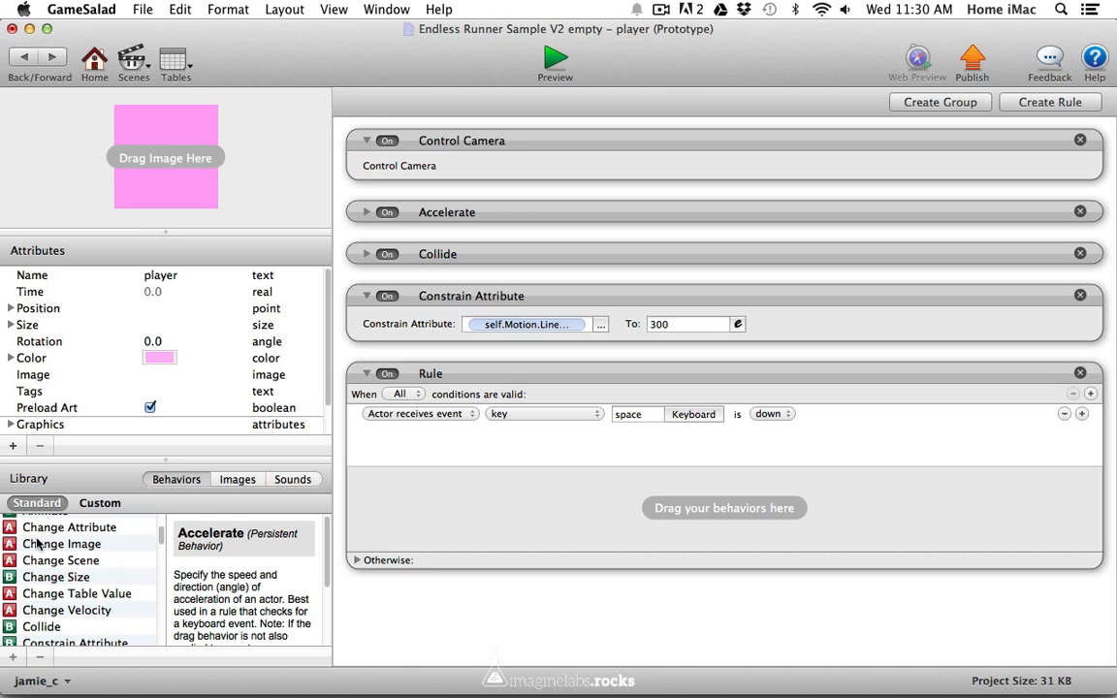
pyautogui.moveTo(8, 534); pyautogui.dragTo(442, 519)
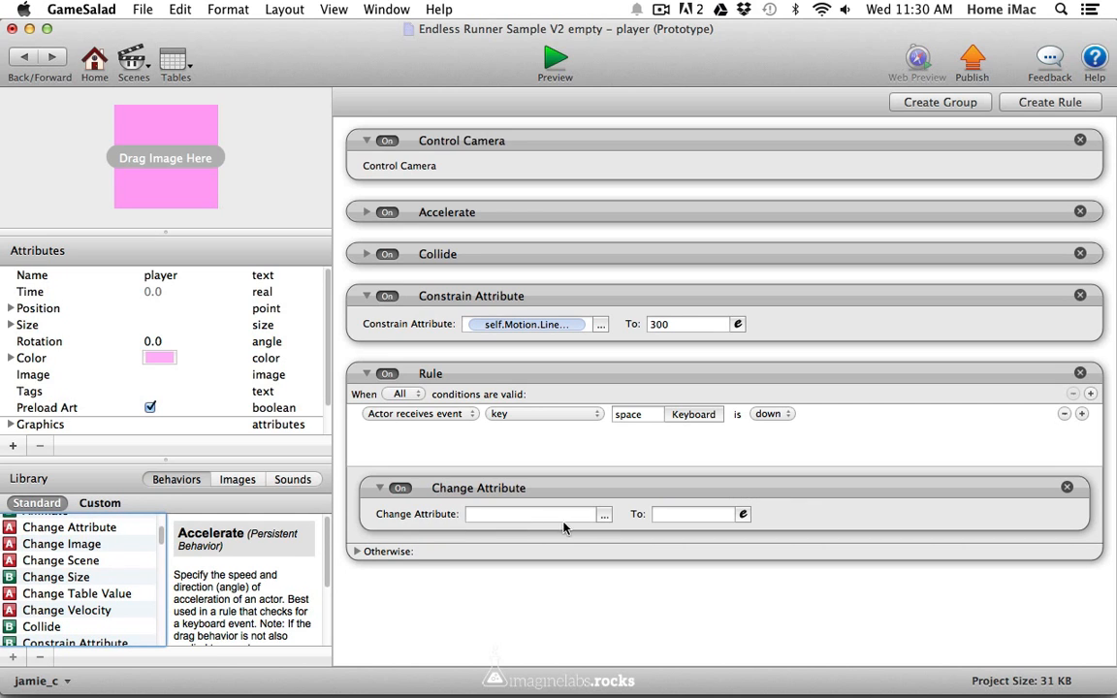
pyautogui.click(601, 515)
pyautogui.click(617, 560)
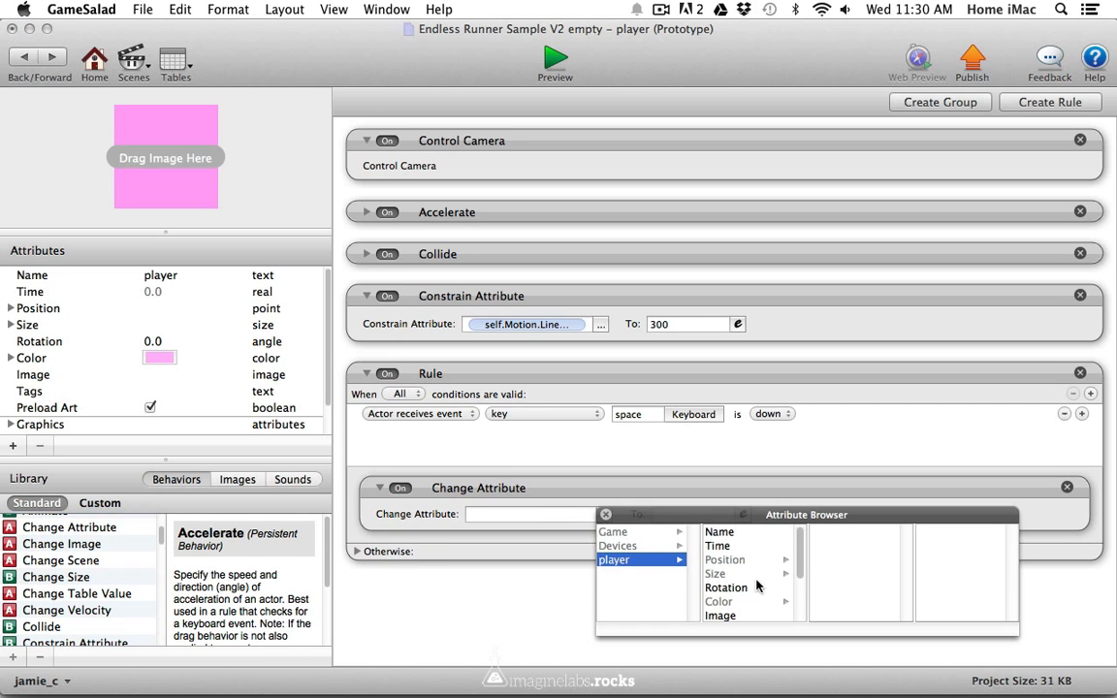
pyautogui.moveTo(803, 568); pyautogui.dragTo(803, 613)
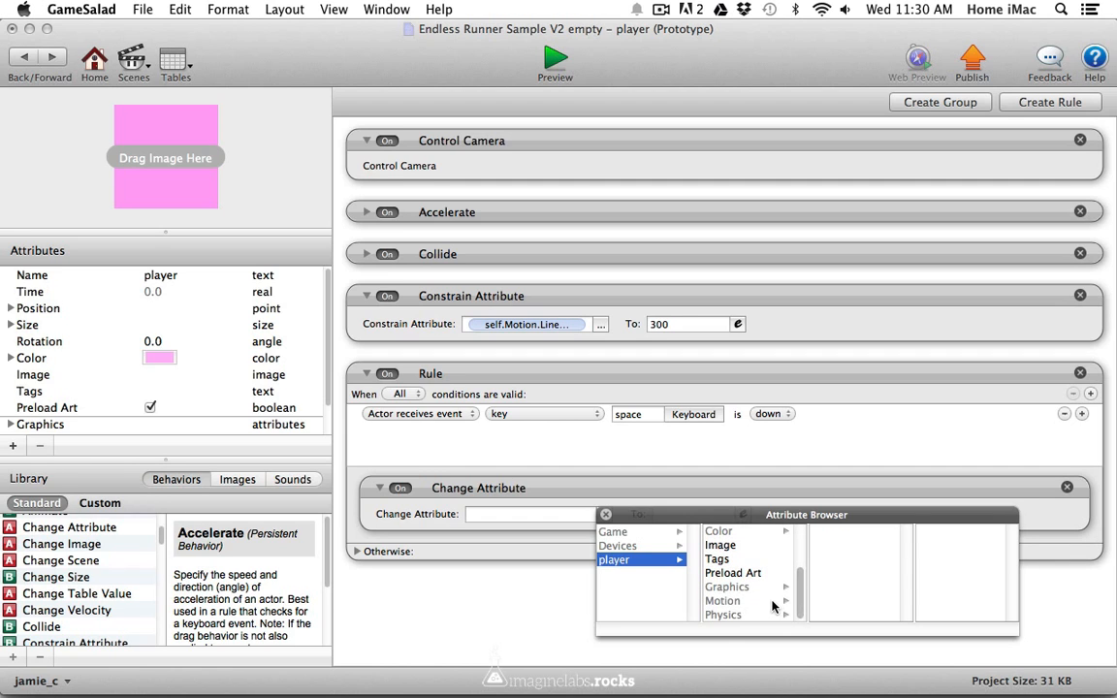
pyautogui.click(774, 601)
pyautogui.click(826, 532)
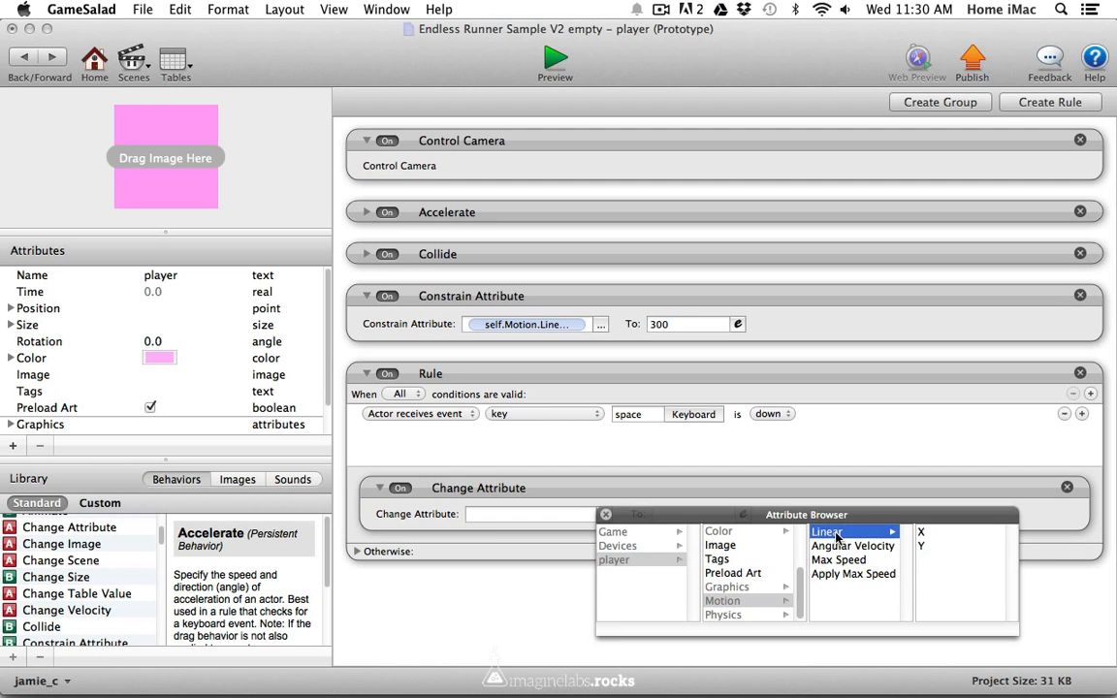
pyautogui.click(921, 546)
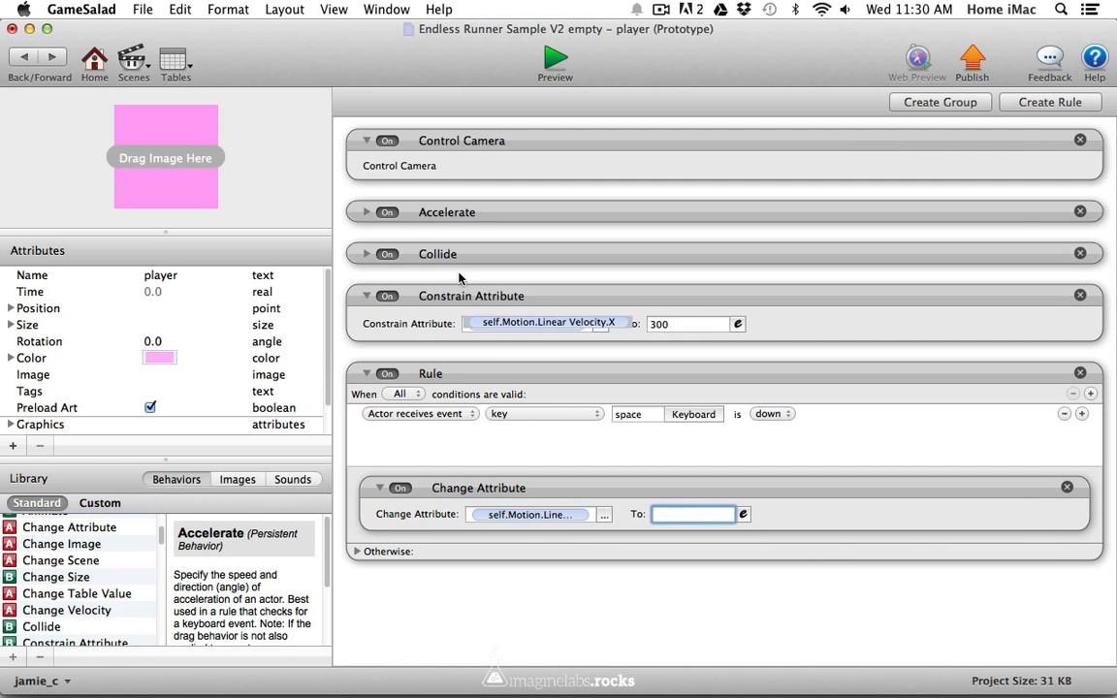
# - Check the player's Accelerate settings and set the rule's Linear Velocity Y change to 700
pyautogui.click(444, 219)
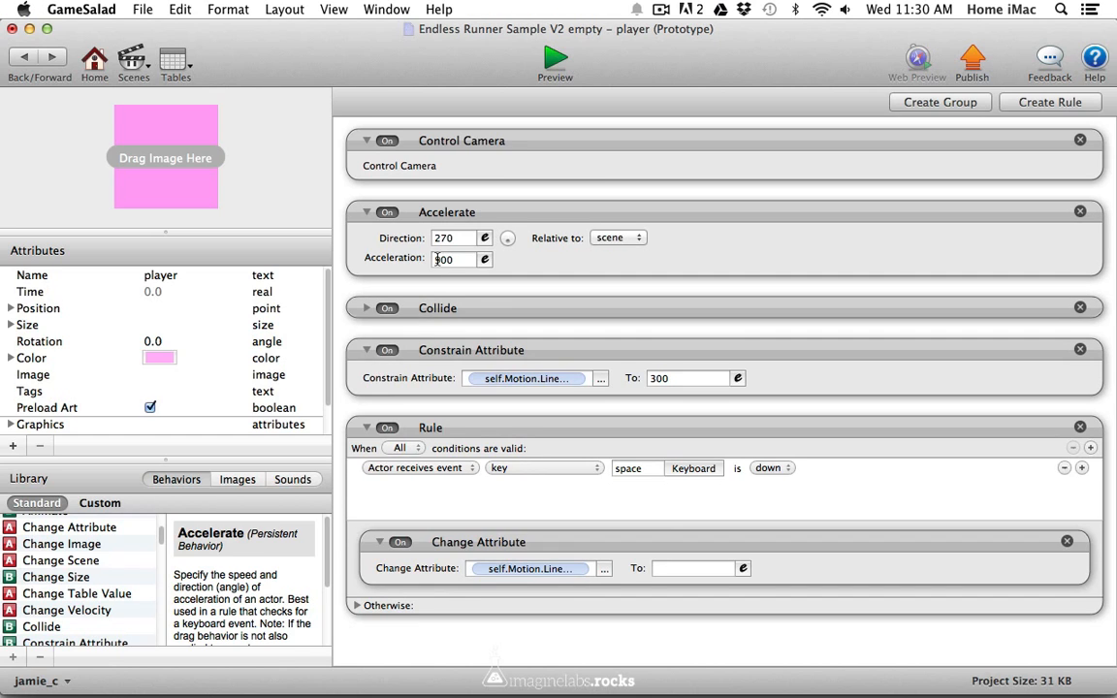
pyautogui.click(367, 212)
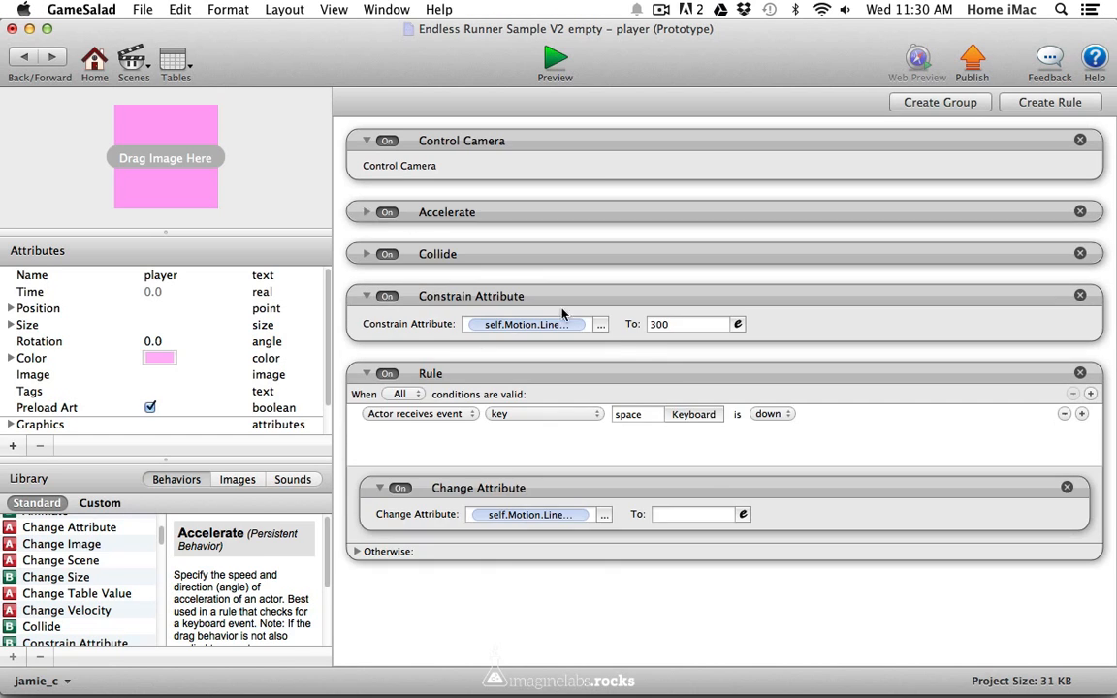
pyautogui.click(678, 516)
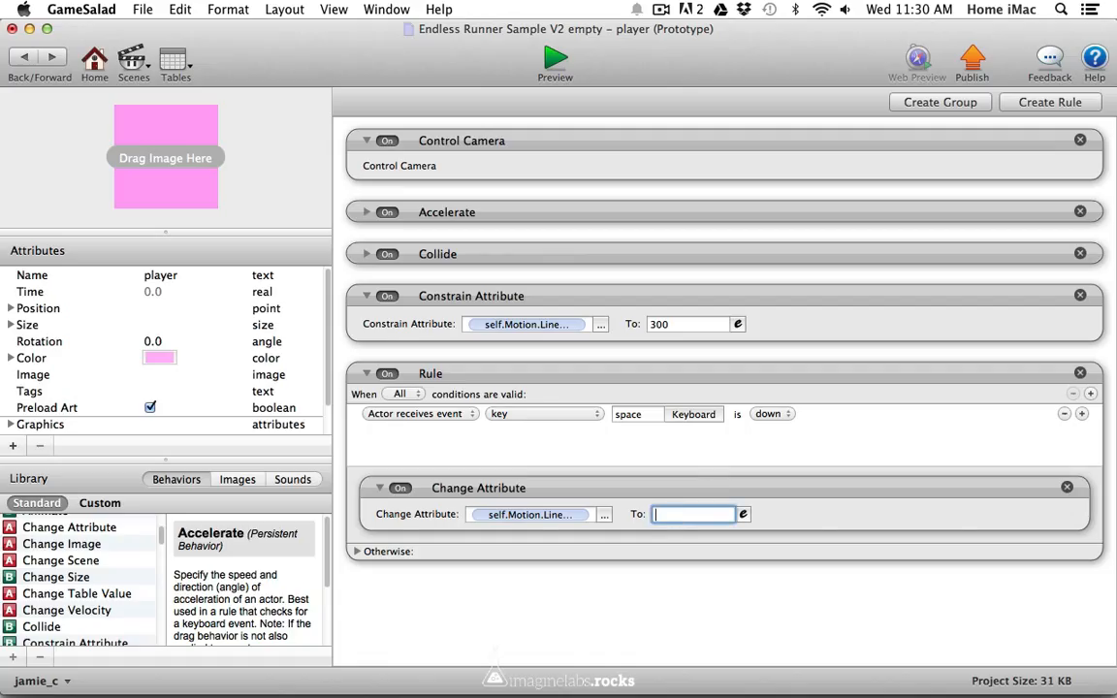
pyautogui.press('super+a')
# - Turn off the player's Constrain Attribute behavior and preview the space-key jump with the player standing in place
pyautogui.click(554, 59)
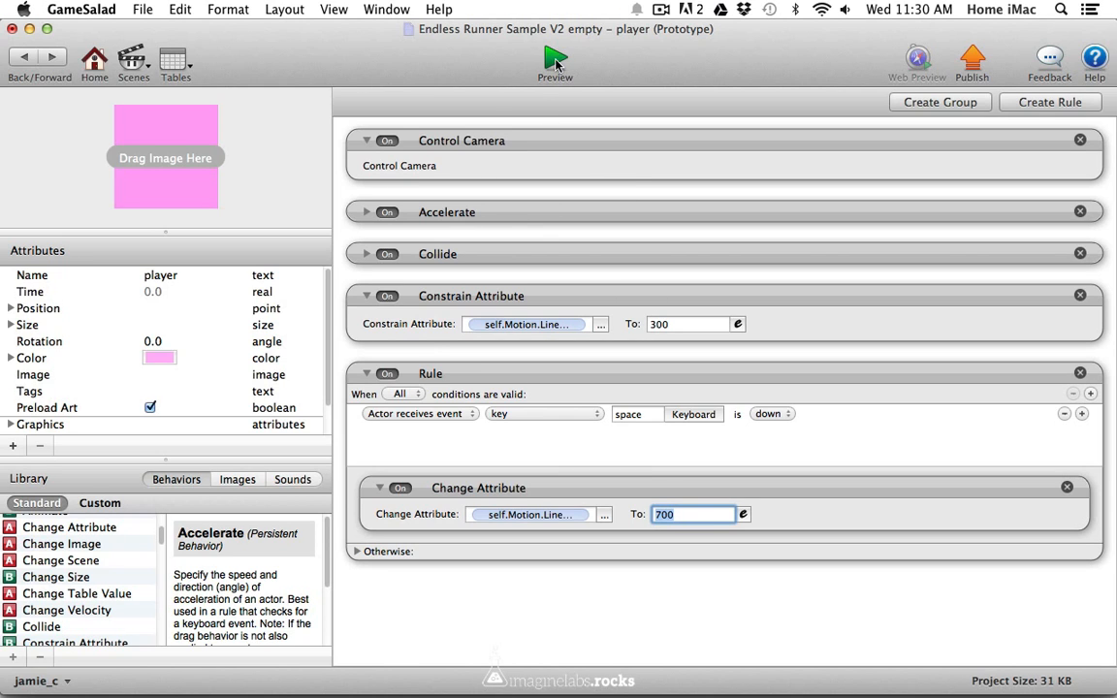
pyautogui.click(387, 297)
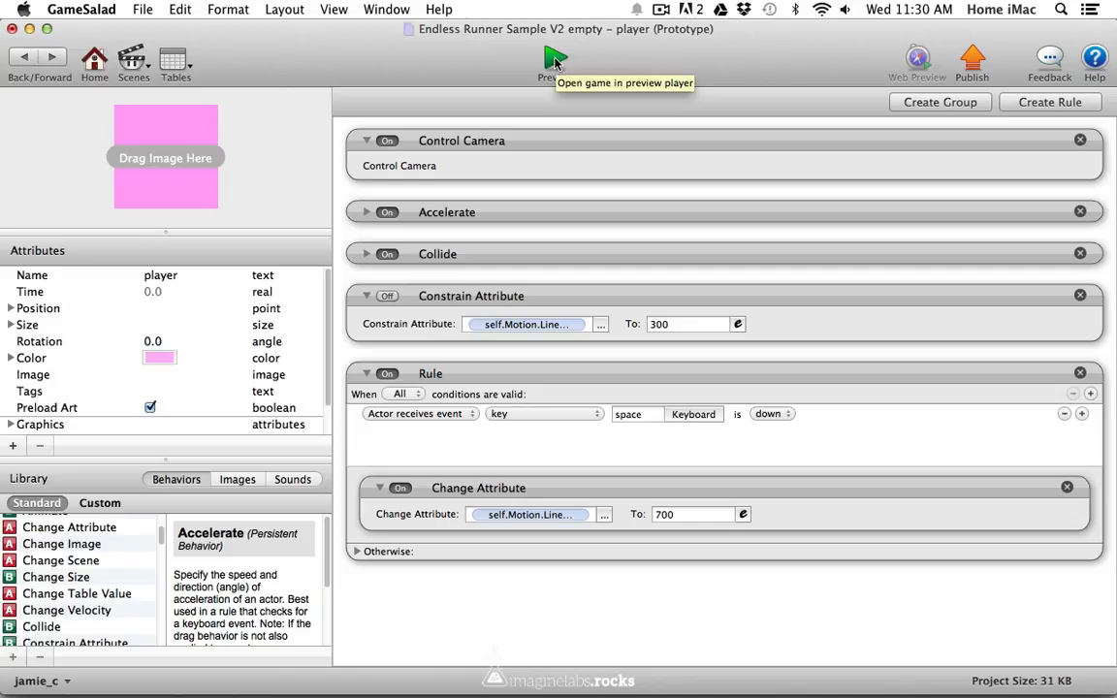
pyautogui.click(554, 60)
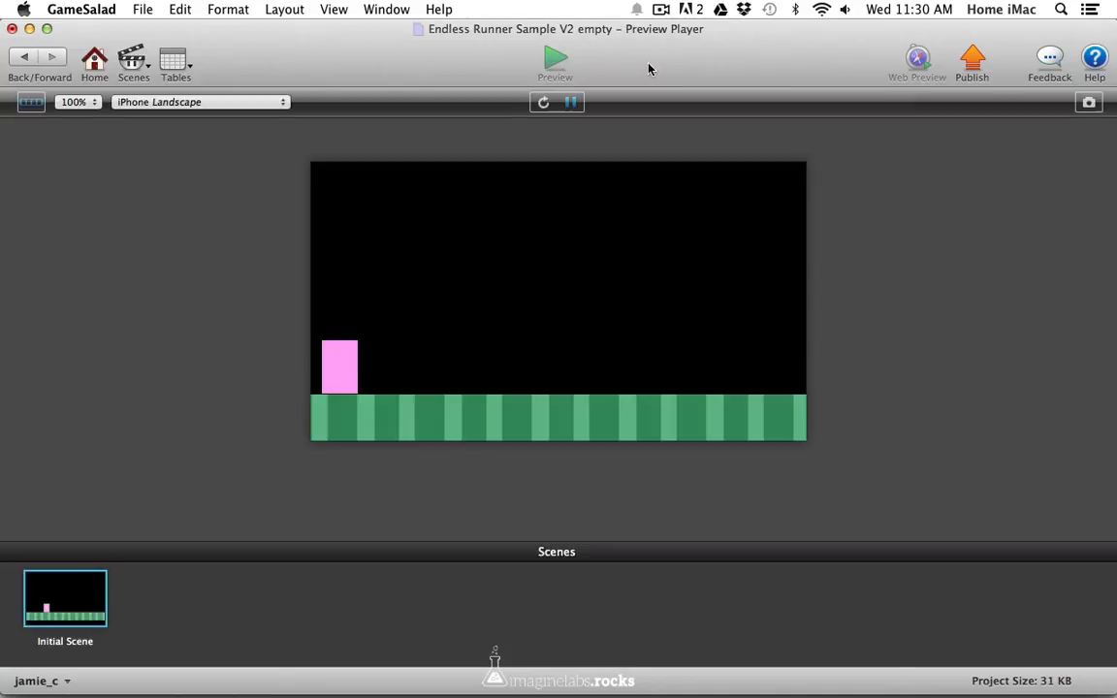
pyautogui.press('space')
pyautogui.press('space')
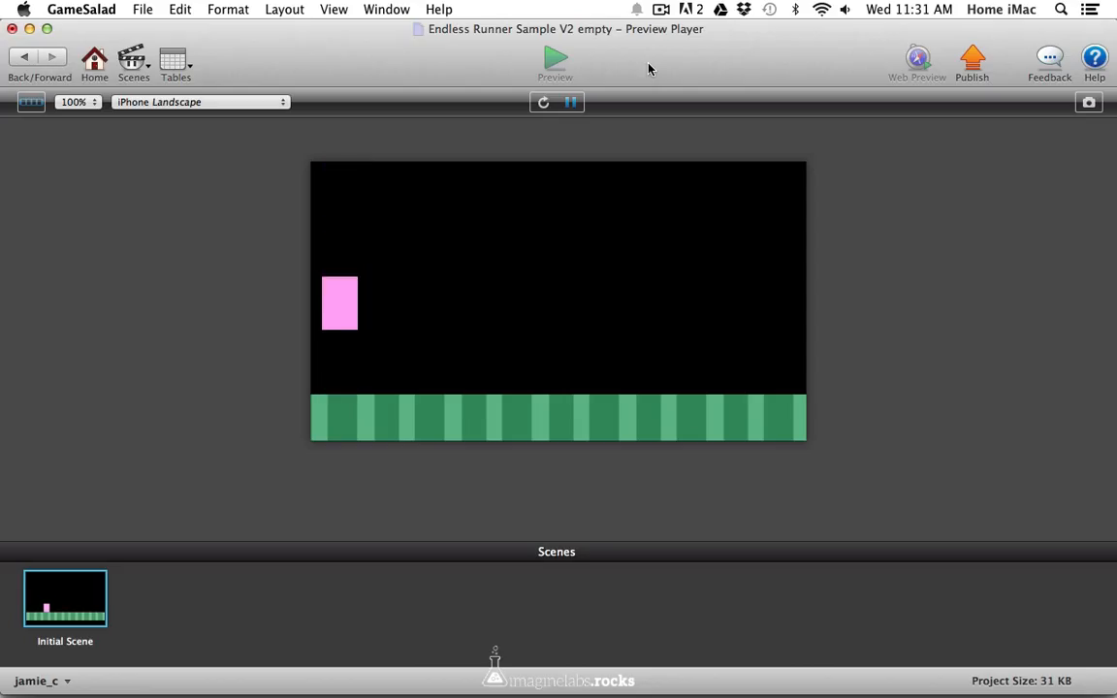
pyautogui.click(25, 57)
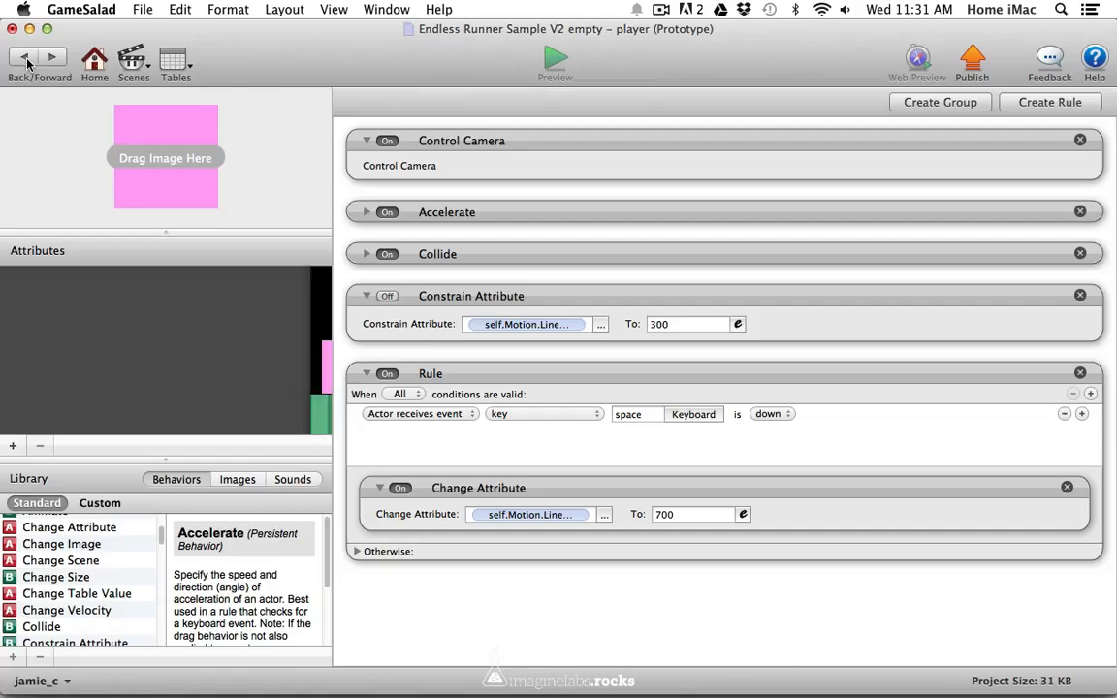
# - Set the rule's Linear Velocity Y change to 500 and preview the game
pyautogui.click(675, 514)
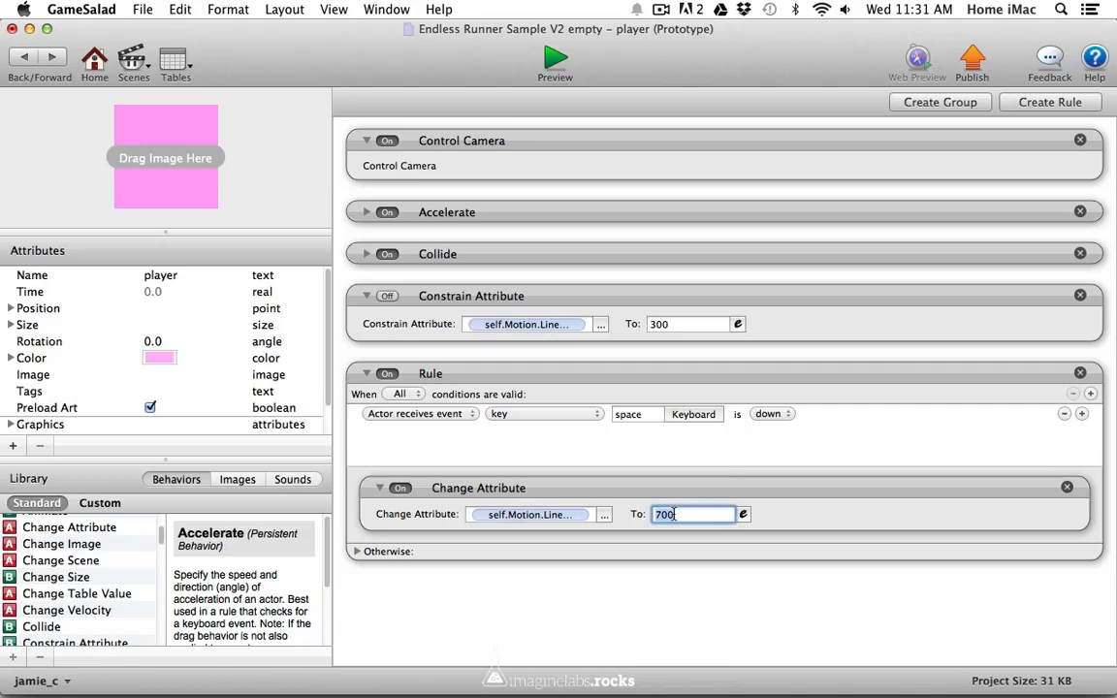
pyautogui.write('500')
pyautogui.press('Return')
pyautogui.click(555, 62)
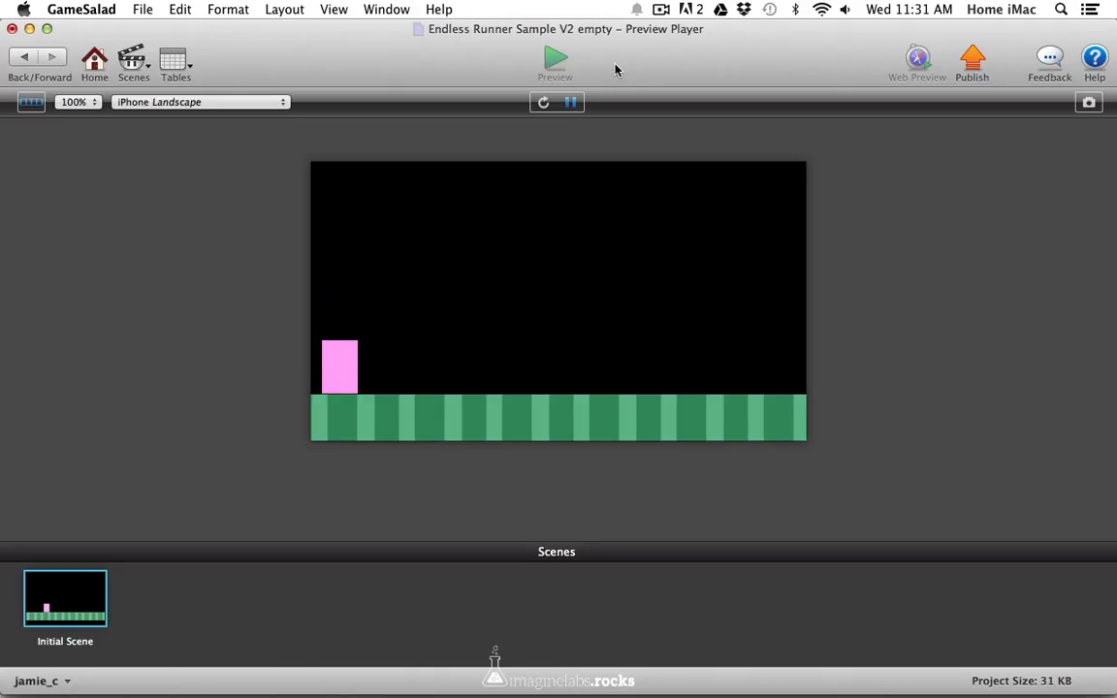
pyautogui.click(23, 62)
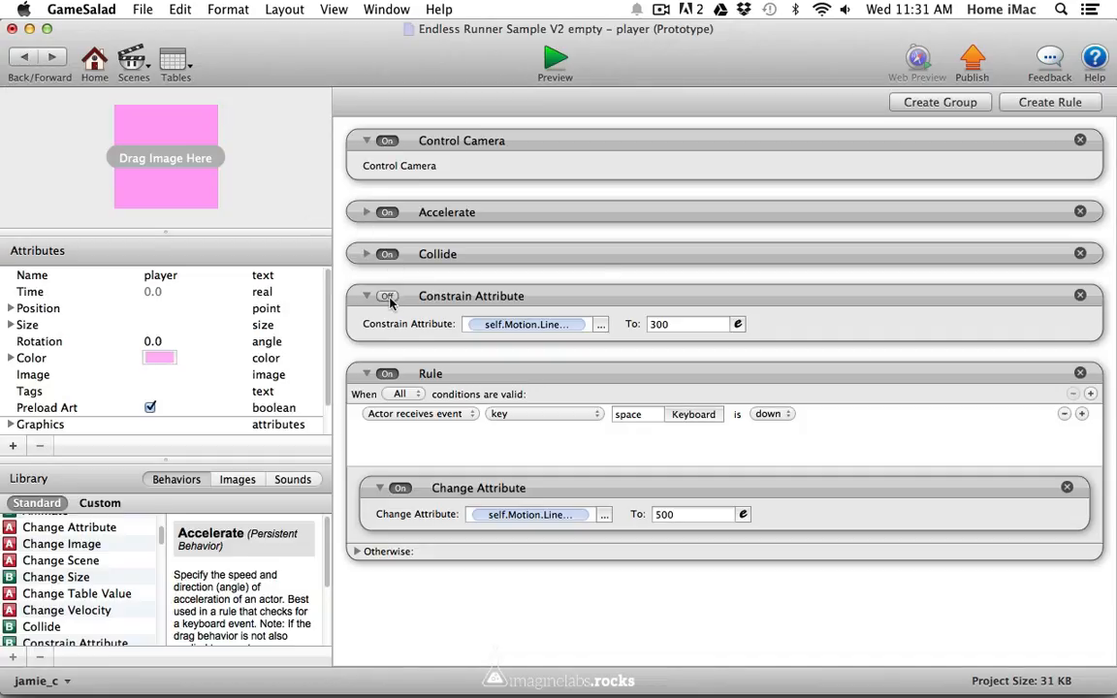
# - Turn the player's Constrain Attribute behavior back on and preview jumping across the platforms while running
pyautogui.click(387, 297)
pyautogui.click(556, 66)
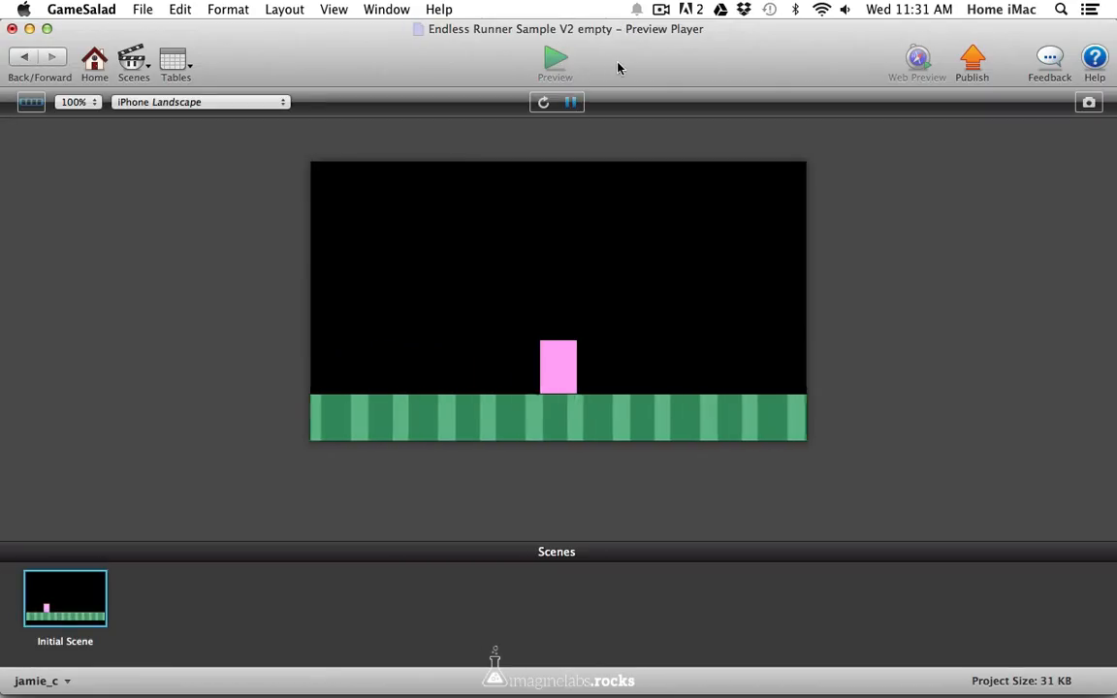
pyautogui.press('space')
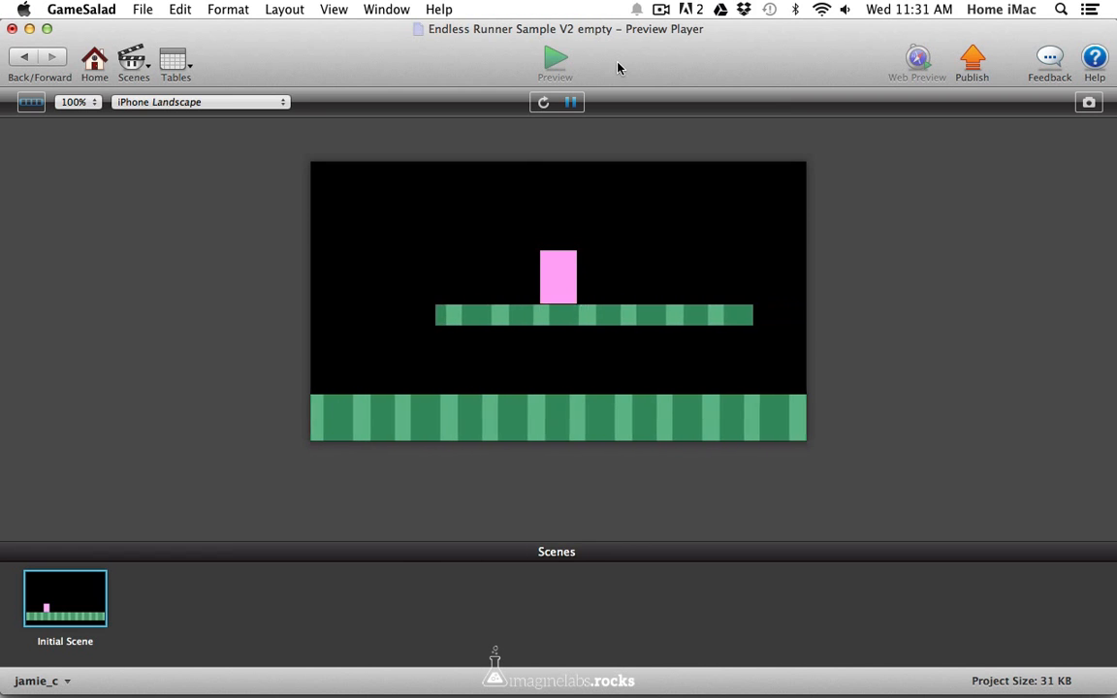
pyautogui.press('space')
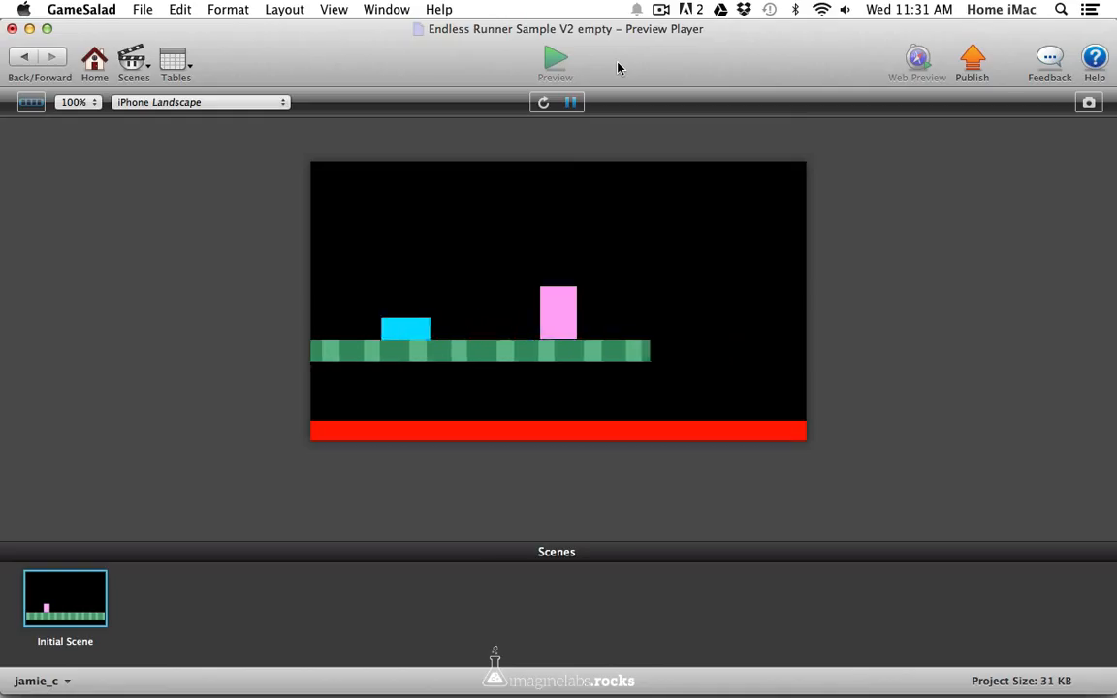
pyautogui.press('space')
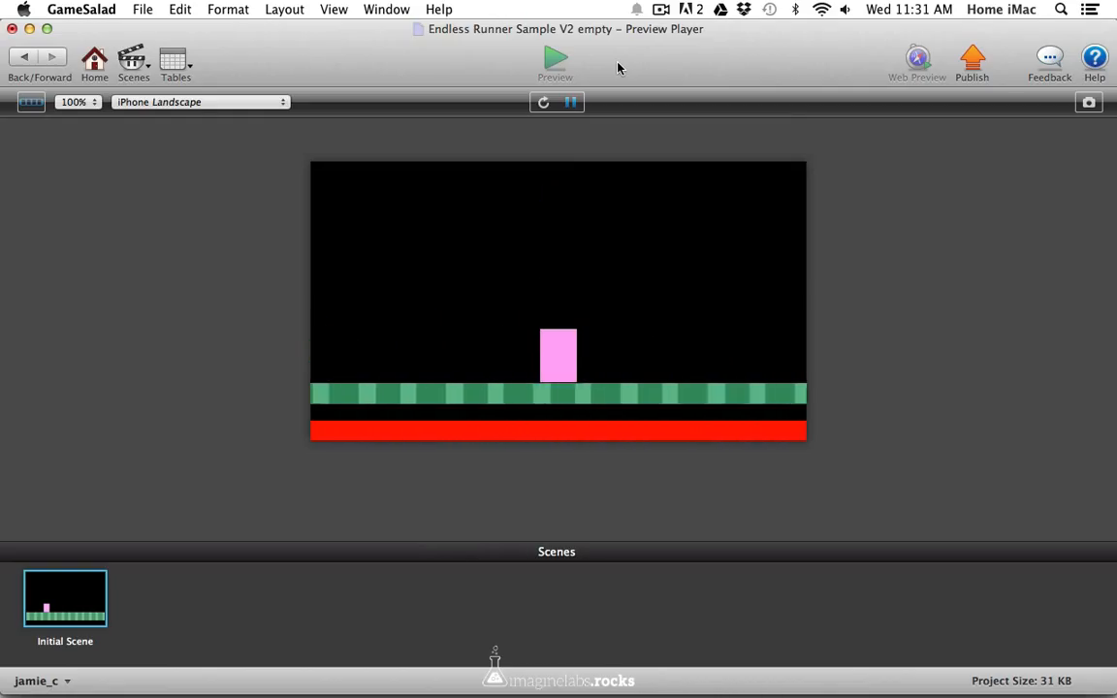
pyautogui.click(27, 60)
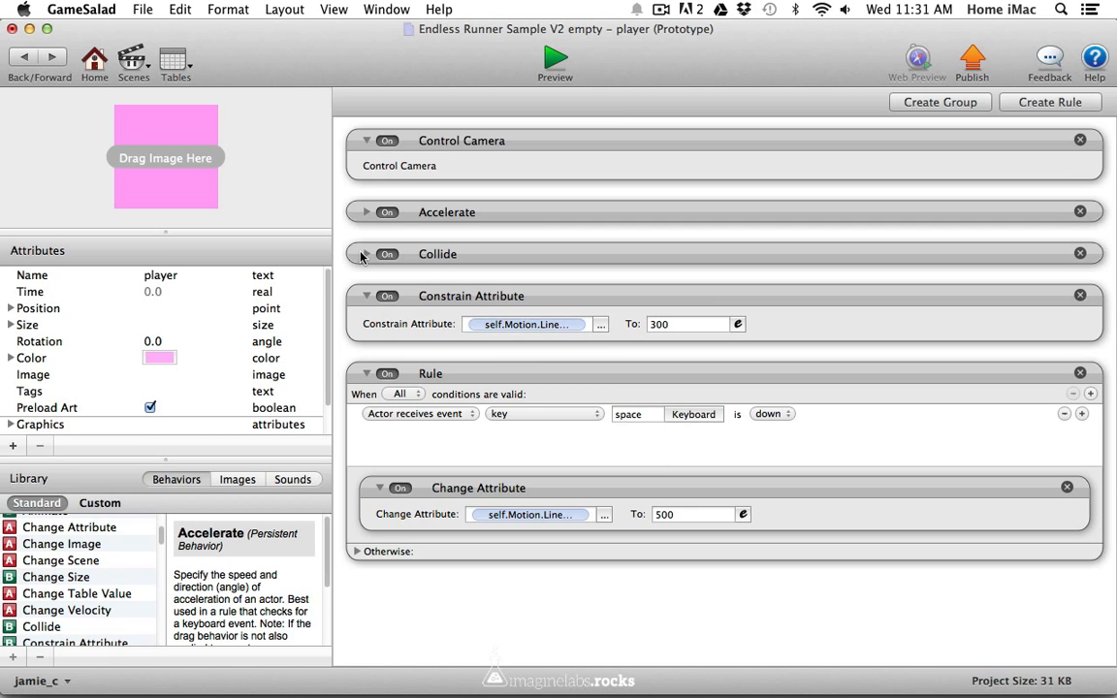
# - Review the player's acceleration, speed and jump values, and collapse all of its behaviors
pyautogui.click(366, 212)
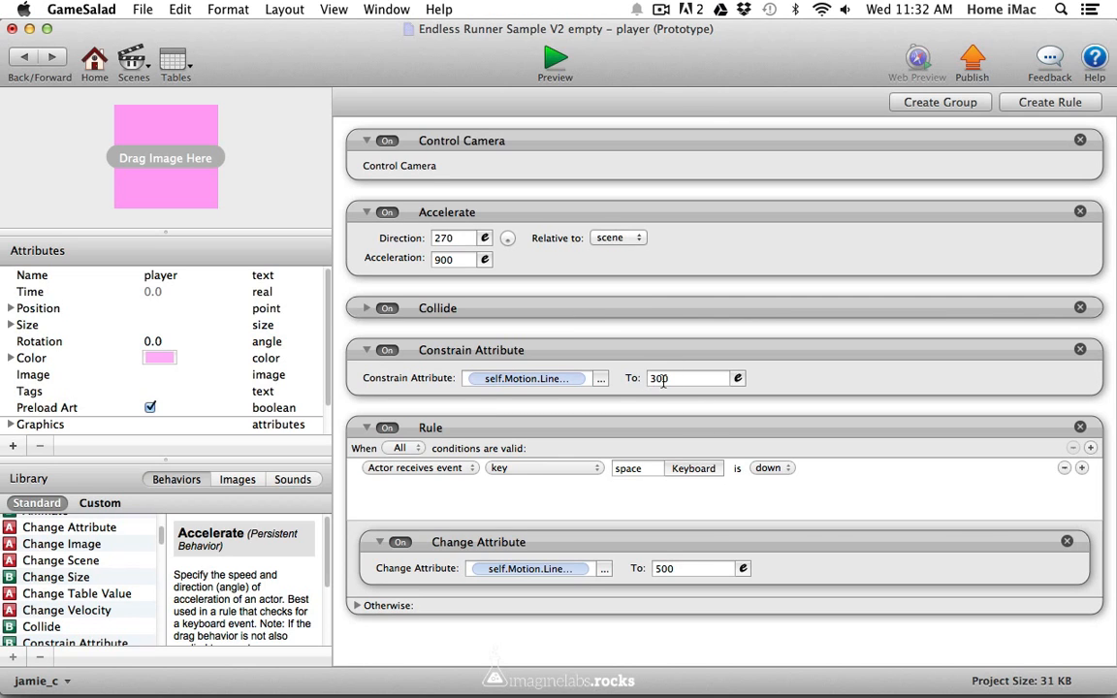
pyautogui.click(658, 571)
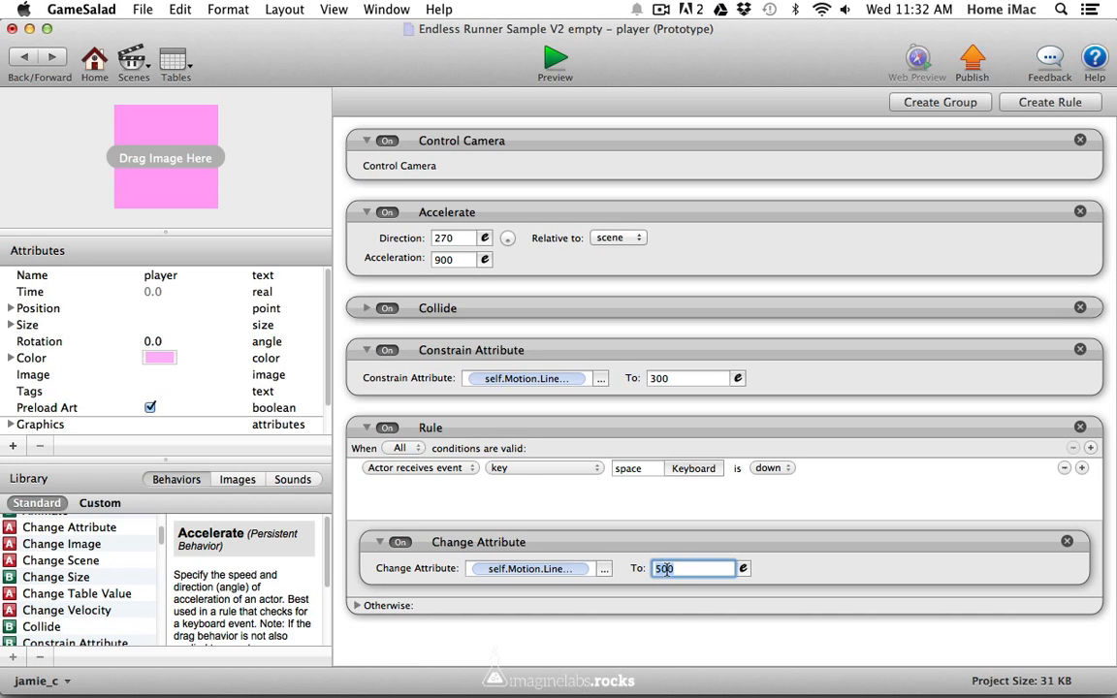
pyautogui.click(366, 309)
pyautogui.click(367, 308)
pyautogui.click(367, 352)
pyautogui.click(367, 393)
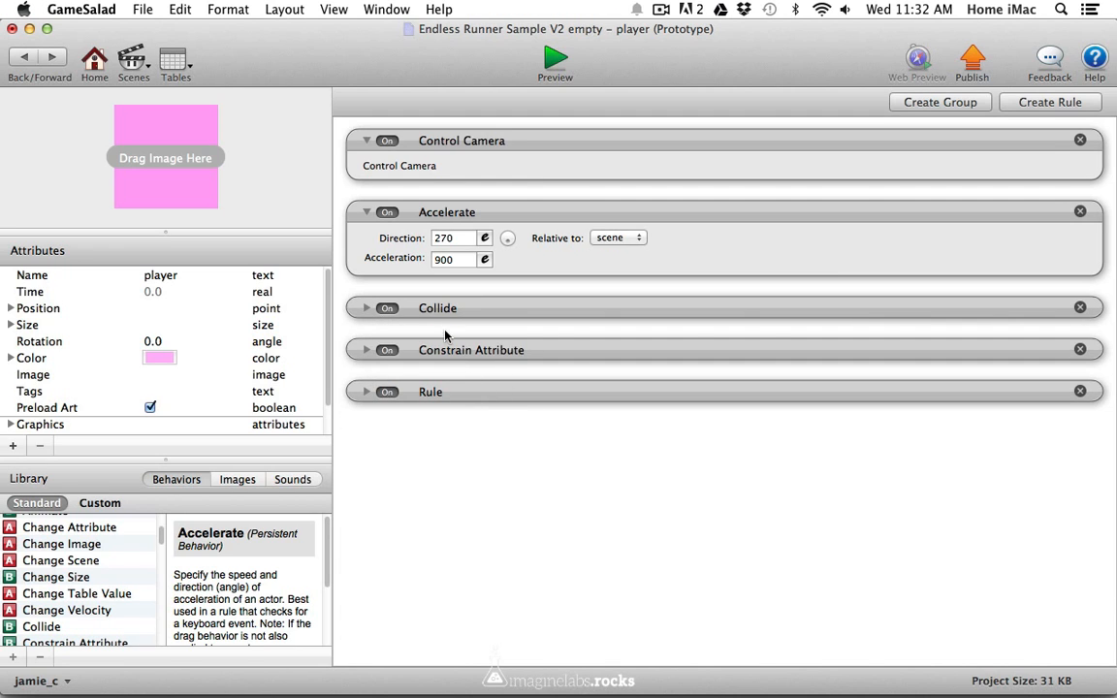
pyautogui.click(366, 212)
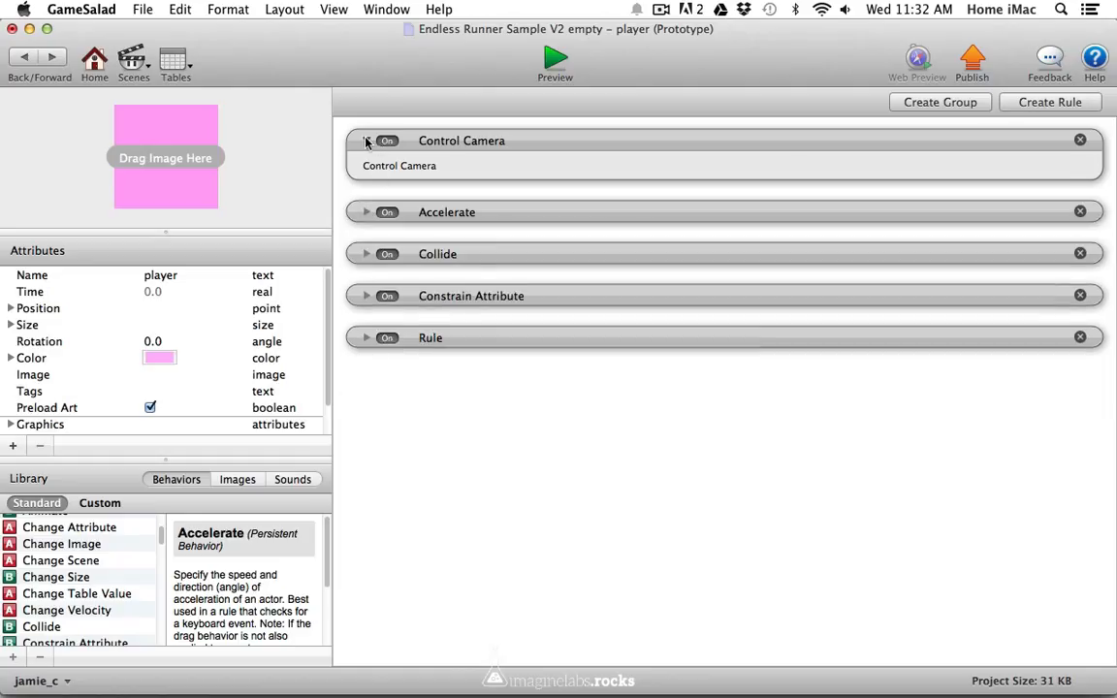
pyautogui.click(368, 141)
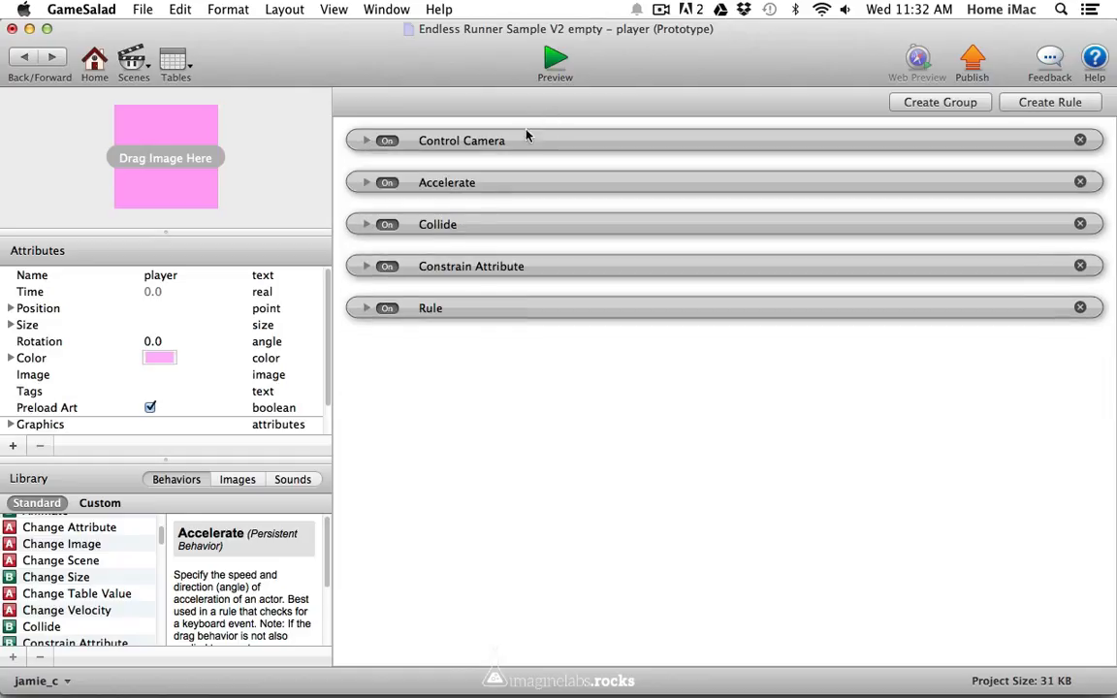
# - Preview the game to check running and jumping, and return to the player actor
pyautogui.click(550, 68)
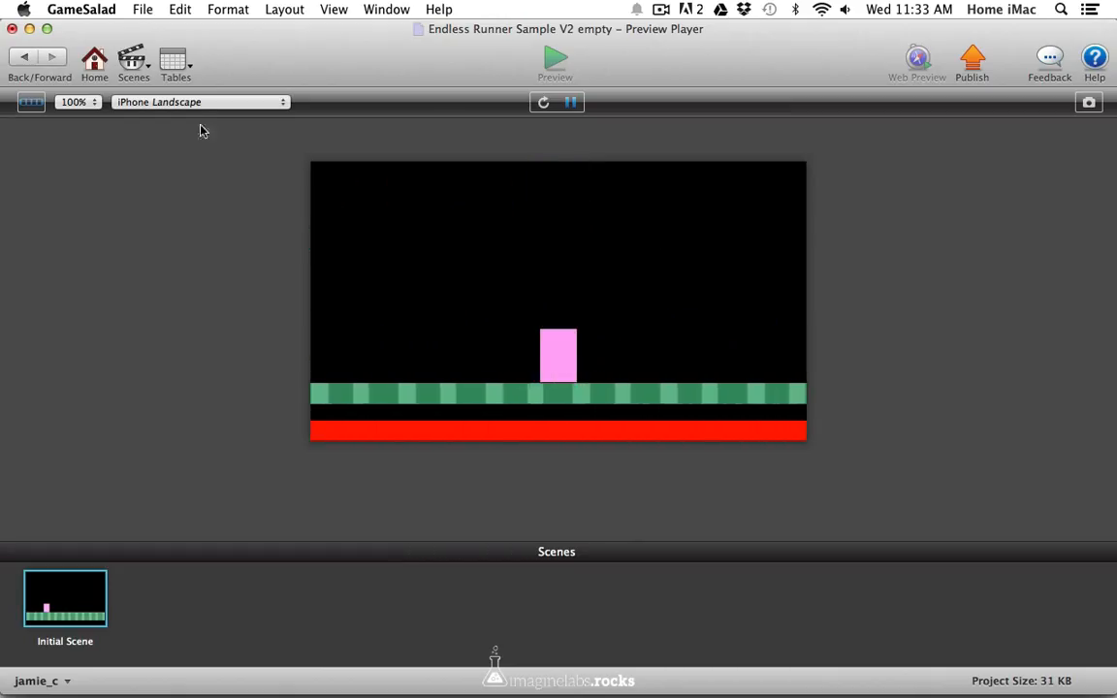
pyautogui.click(26, 60)
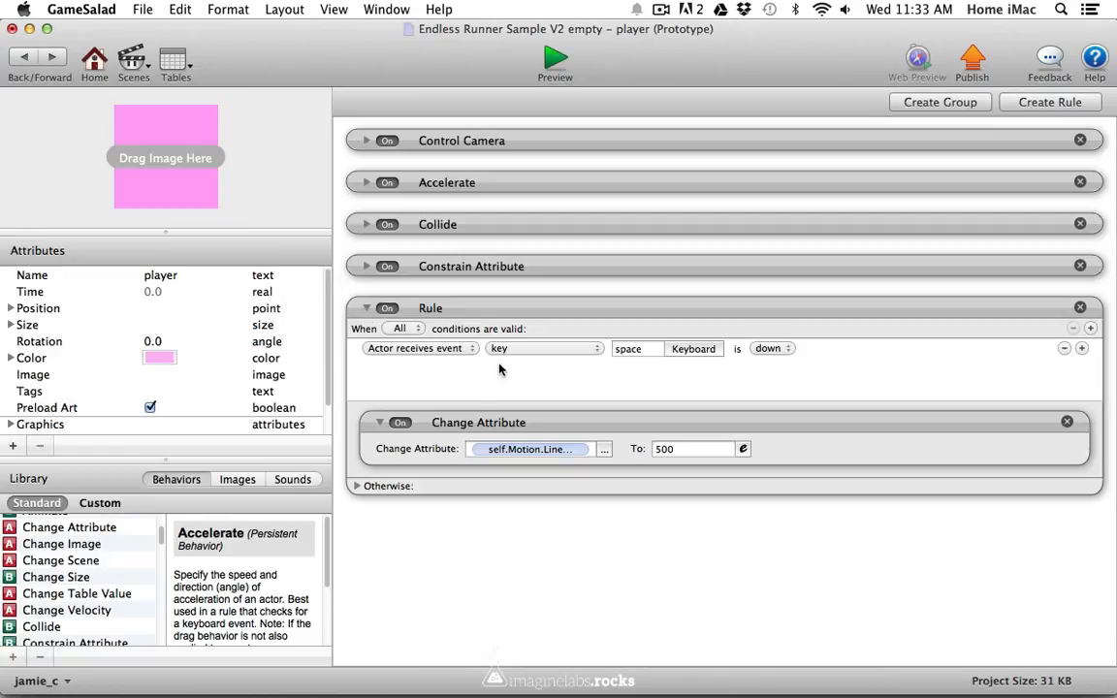
# - Add a second condition to the jump rule requiring overlap or collision with the platform actor, and preview the game
pyautogui.click(1083, 349)
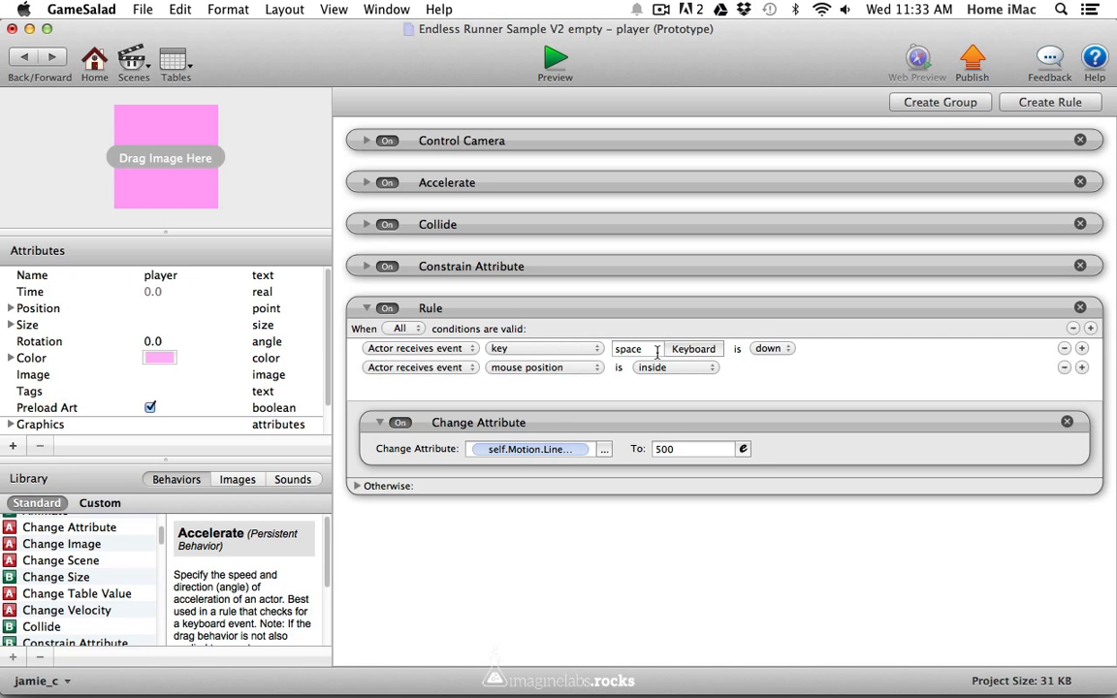
pyautogui.click(526, 374)
pyautogui.click(538, 397)
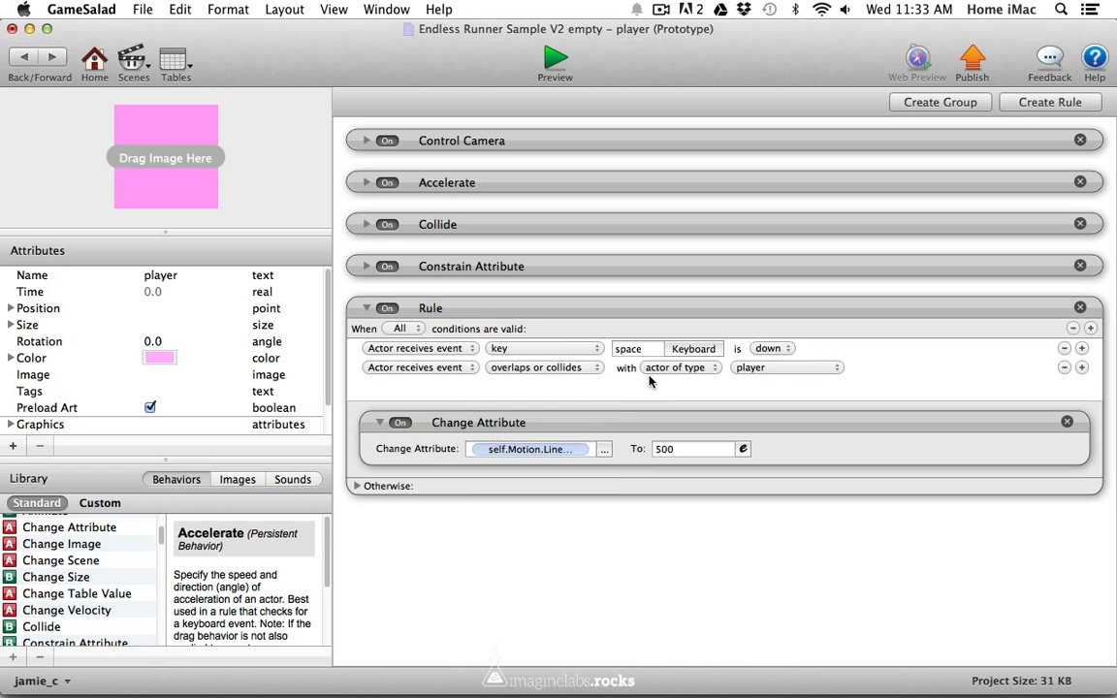
pyautogui.click(748, 375)
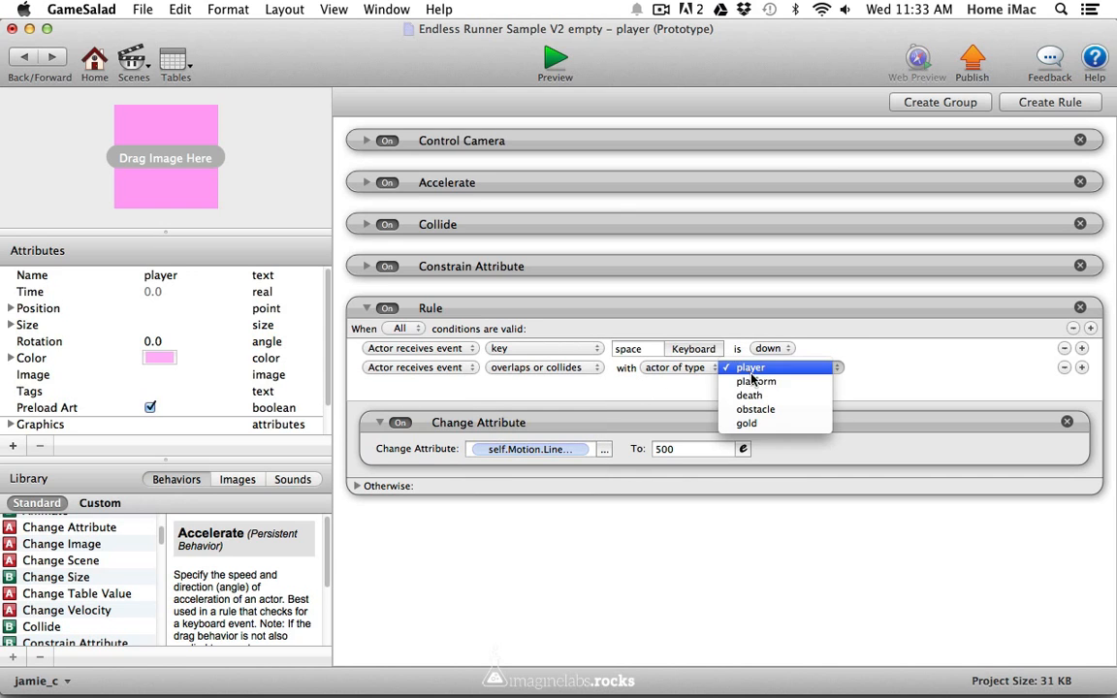
pyautogui.click(800, 382)
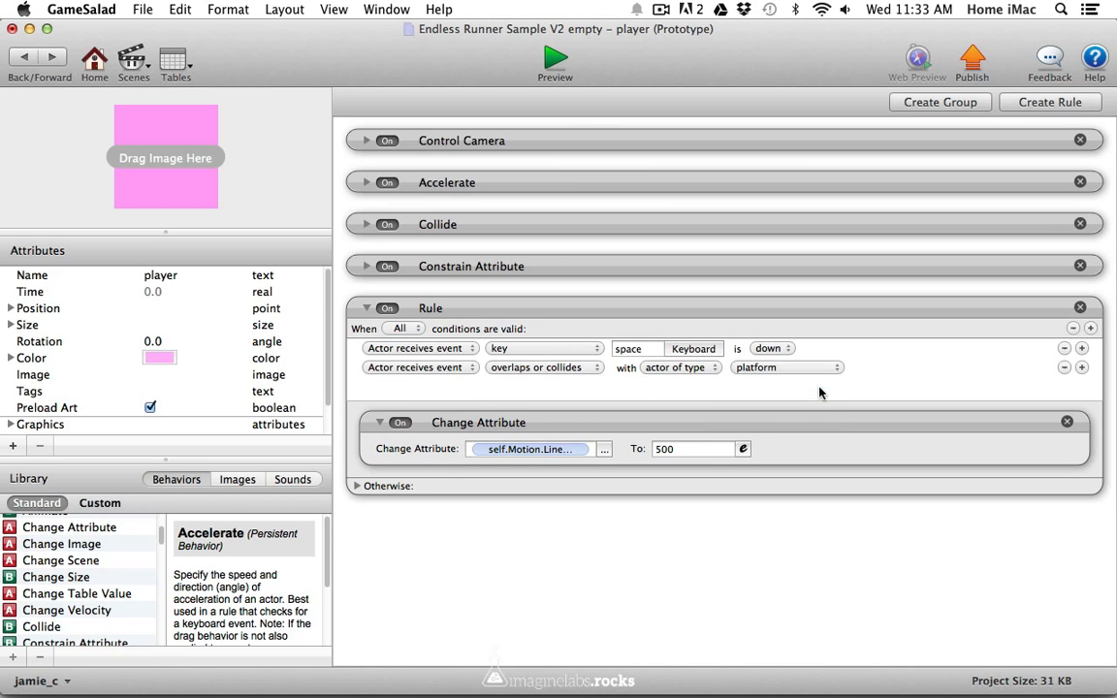
pyautogui.click(550, 61)
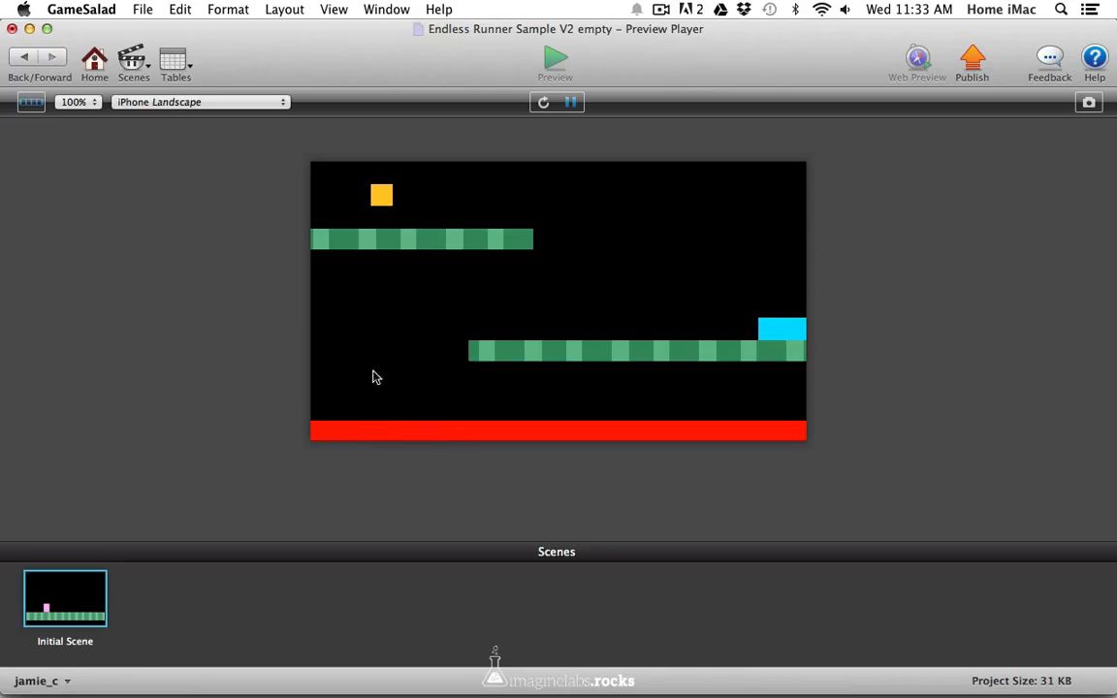
pyautogui.click(30, 64)
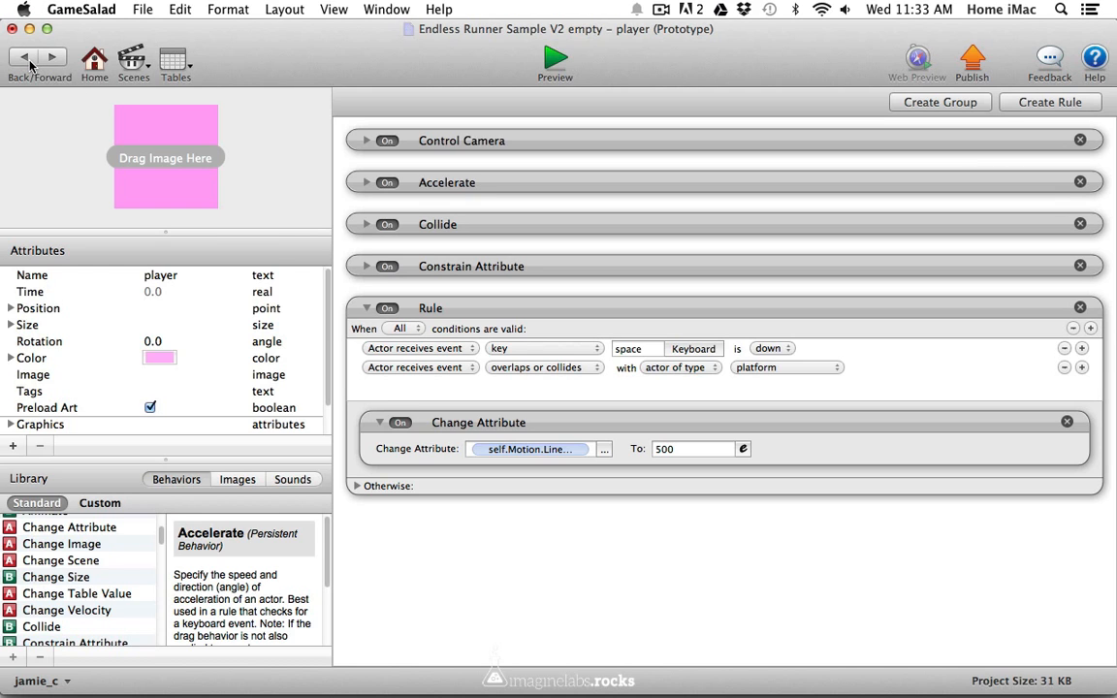
# - Collapse the jump rule and create a new rule for when the player overlaps or collides with the death actor
pyautogui.click(366, 308)
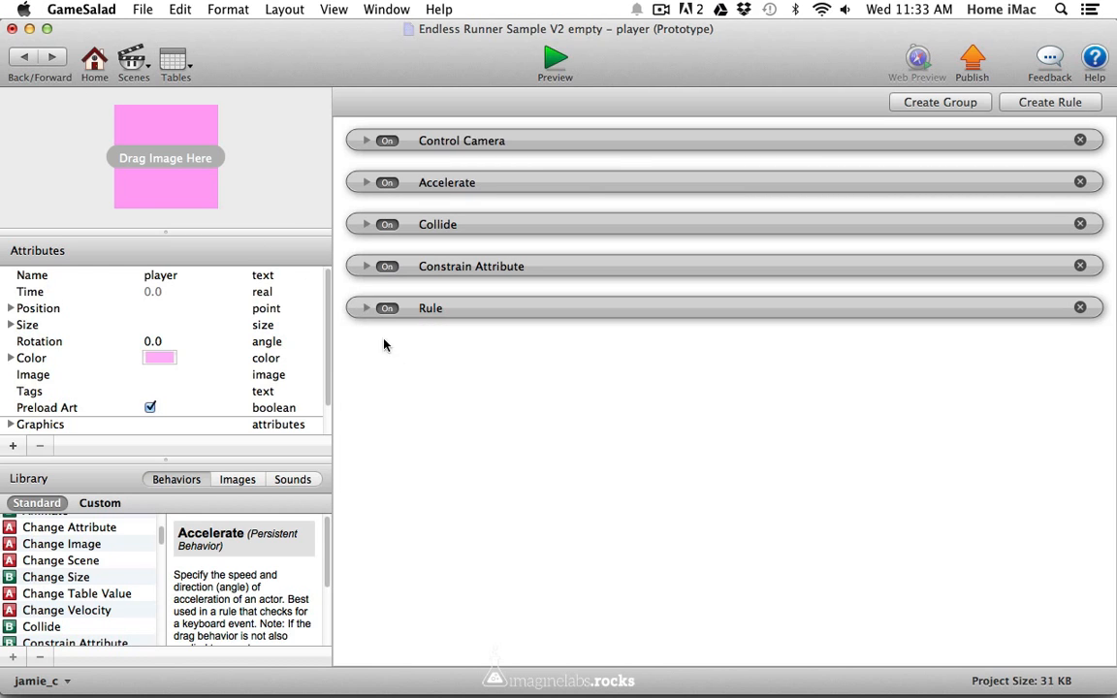
pyautogui.click(1030, 103)
pyautogui.click(511, 391)
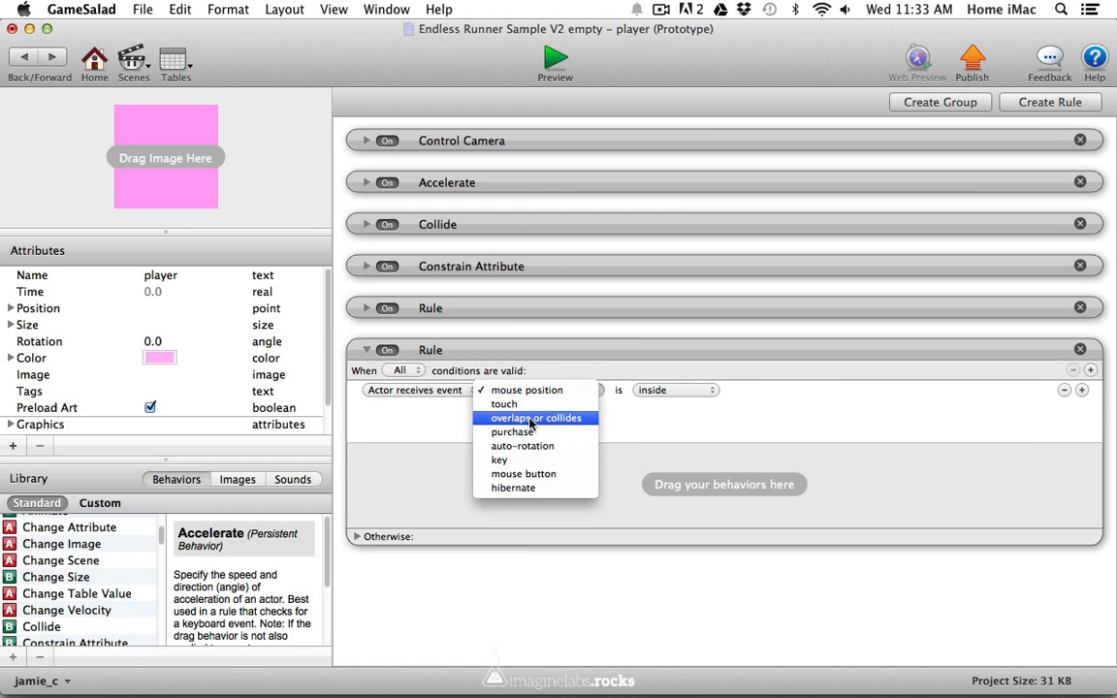
pyautogui.click(530, 419)
pyautogui.click(805, 391)
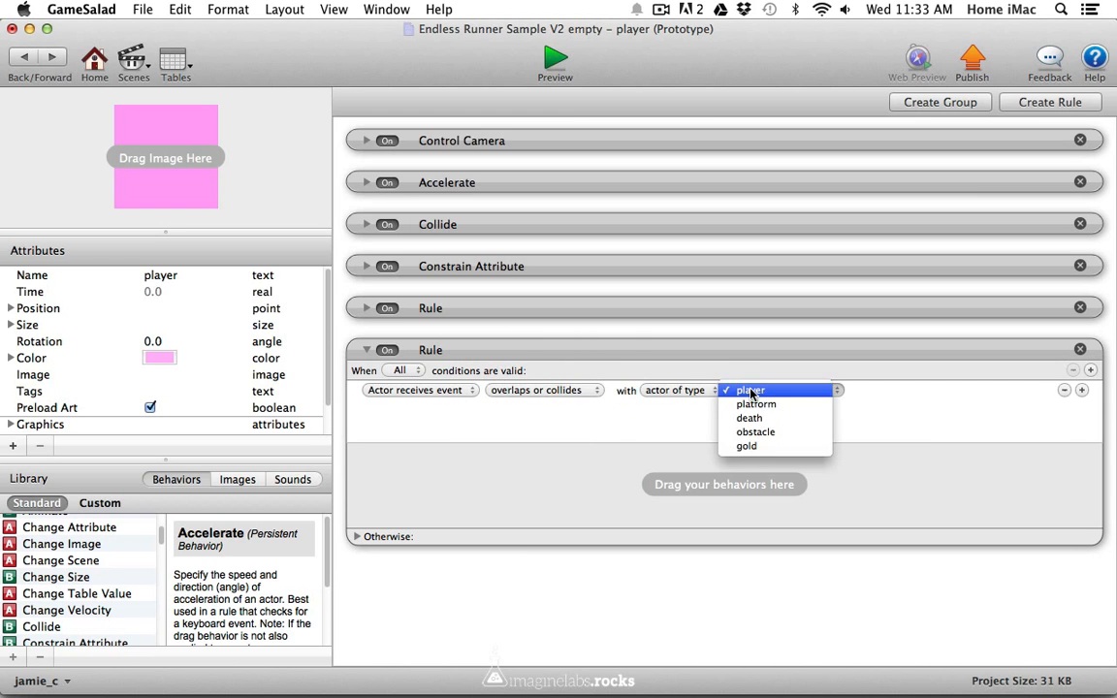
pyautogui.click(805, 391)
pyautogui.click(676, 391)
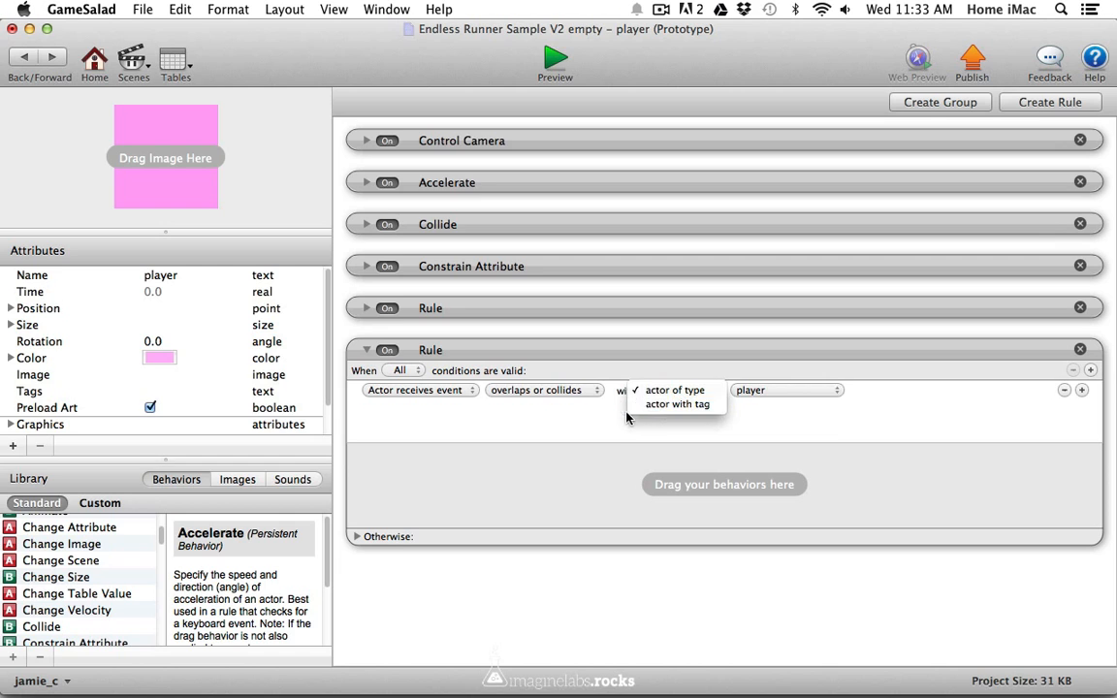
pyautogui.click(679, 391)
pyautogui.click(745, 390)
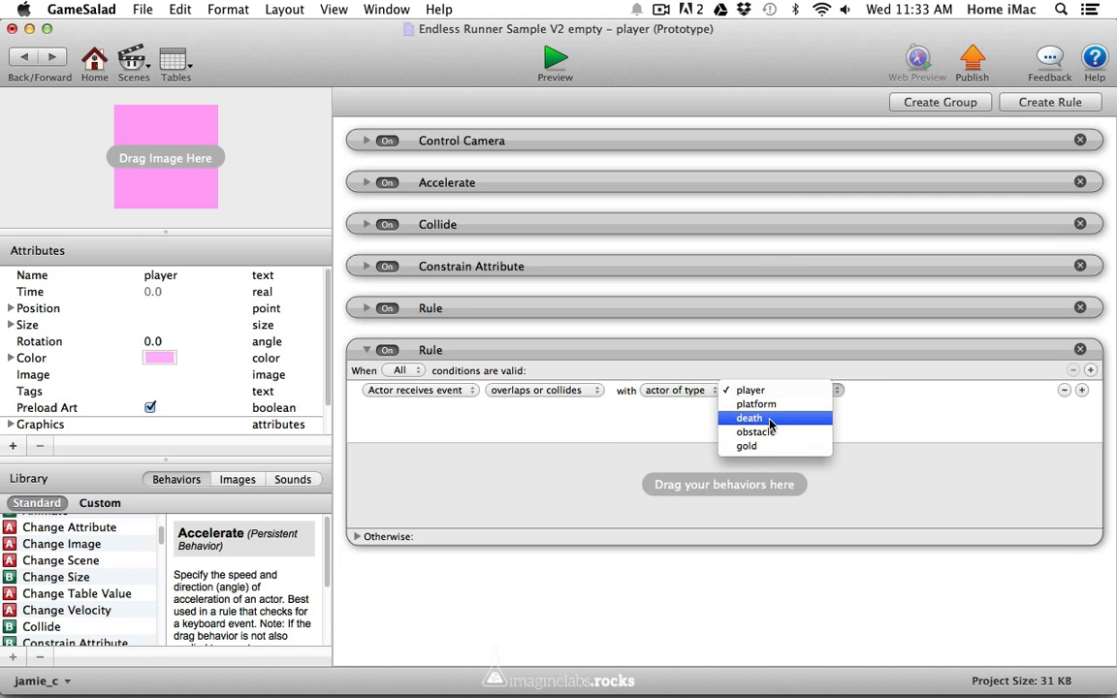
pyautogui.click(771, 420)
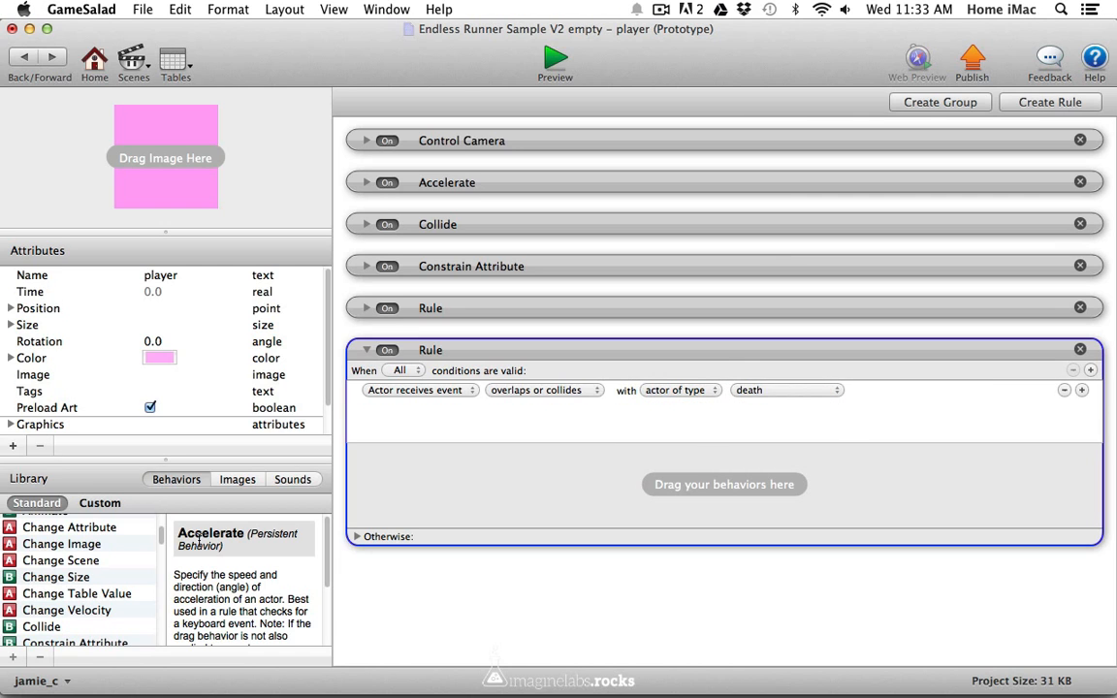
# - Add the Destroy and Reset Scene behaviors to the death collision rule
pyautogui.scroll(-5, 162, 544)
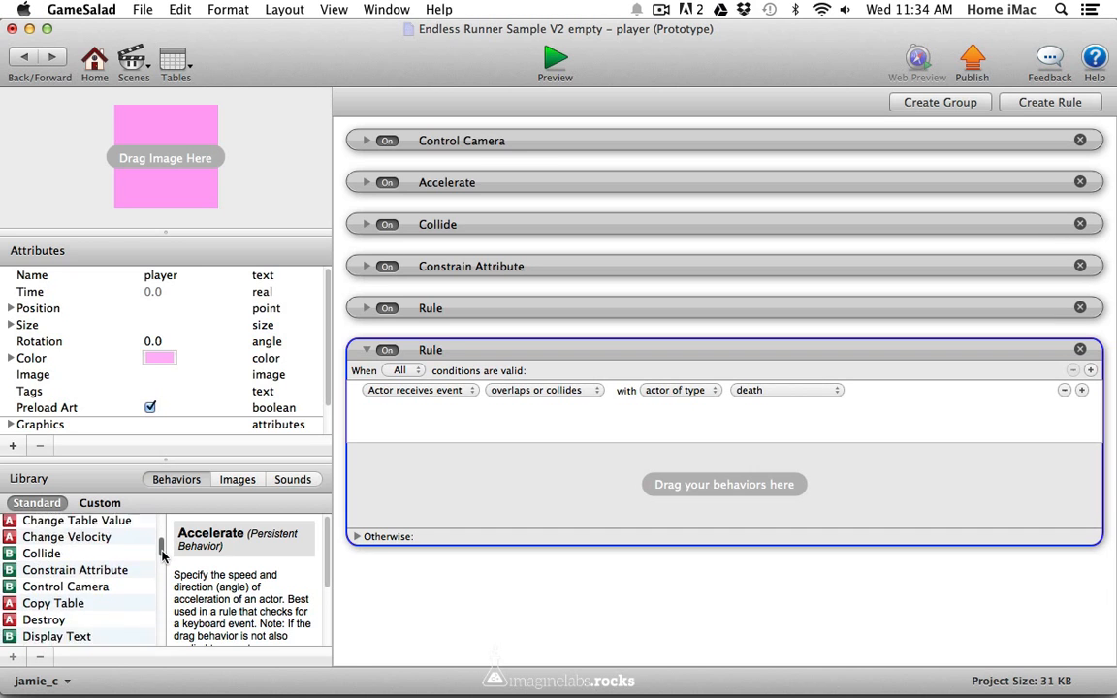
pyautogui.moveTo(13, 586); pyautogui.dragTo(432, 483)
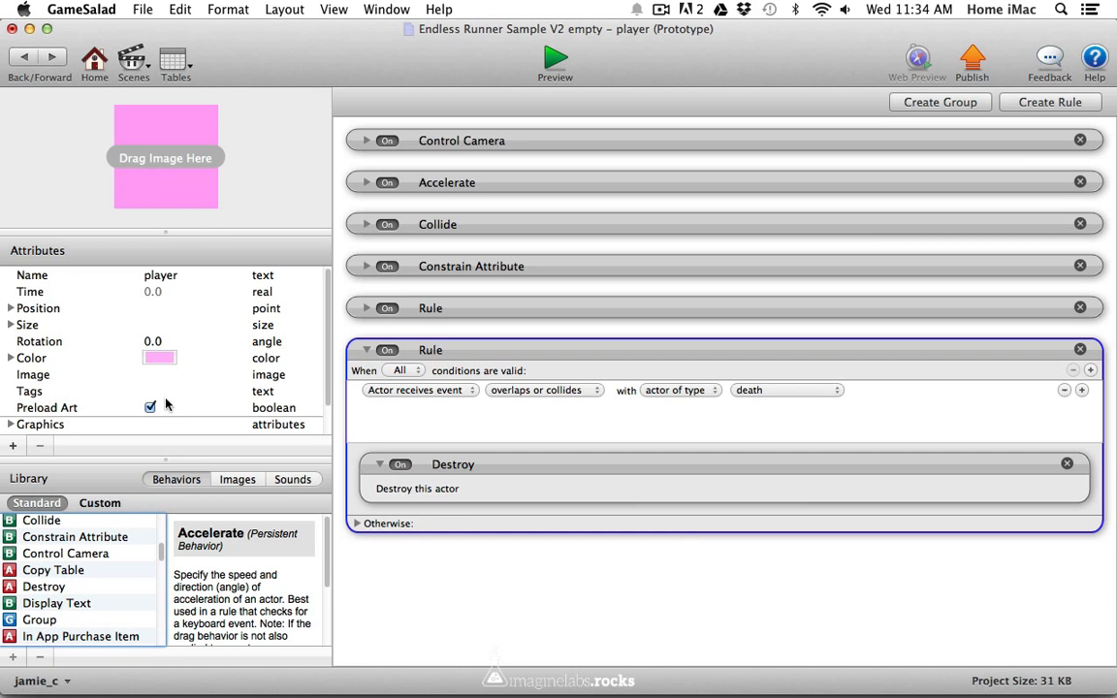
pyautogui.scroll(-5, 161, 573)
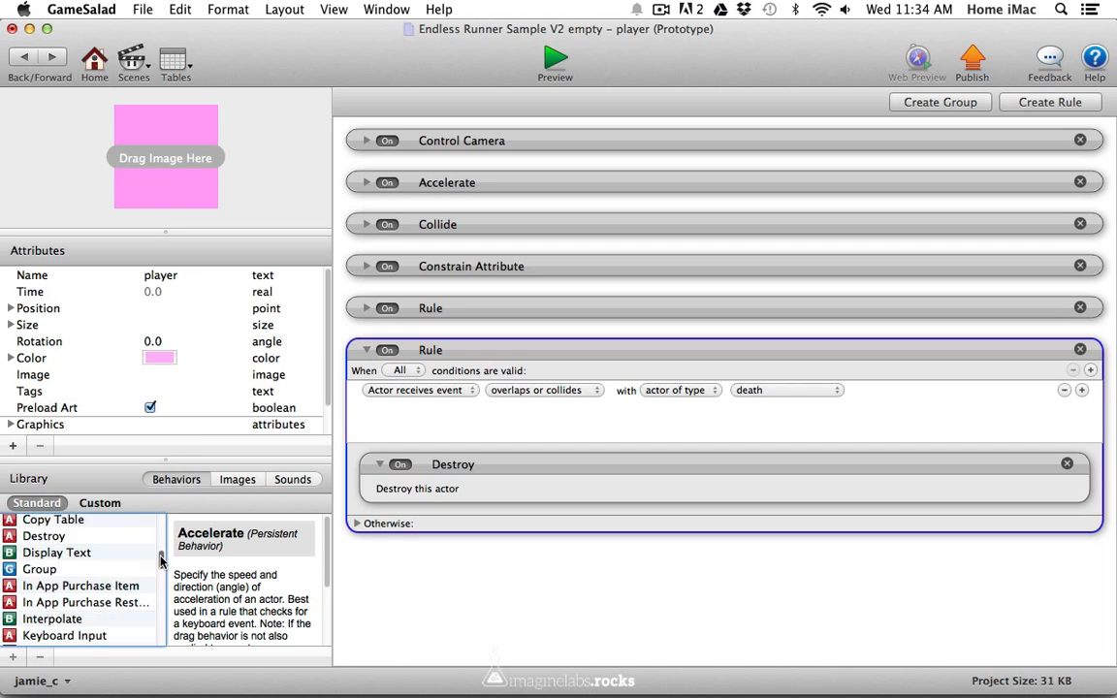
pyautogui.moveTo(160, 570); pyautogui.dragTo(156, 620)
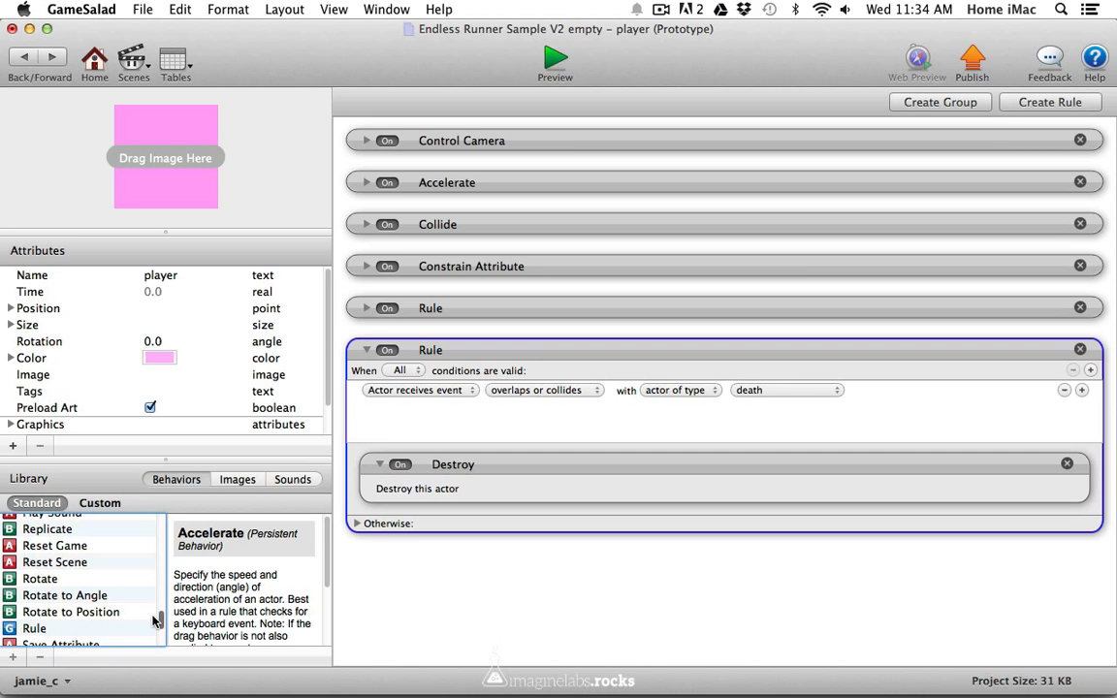
pyautogui.moveTo(12, 567); pyautogui.dragTo(385, 522)
# - Preview the game with jumps to test the scene reset on death, and return to the player actor
pyautogui.click(556, 64)
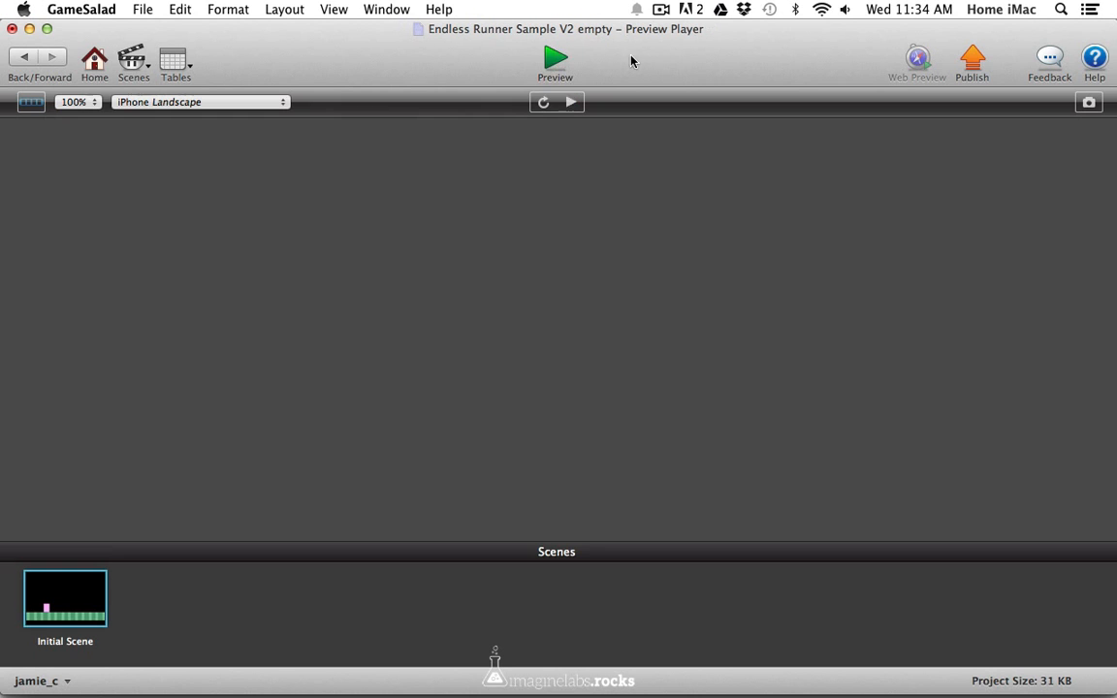
pyautogui.press('space')
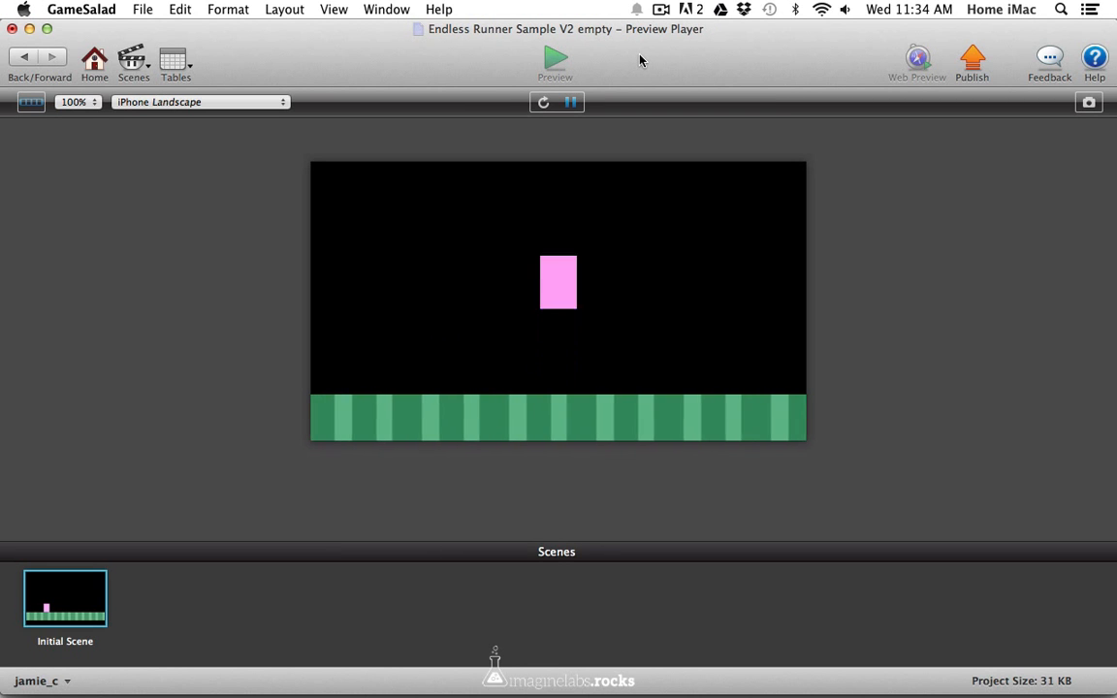
pyautogui.press('space')
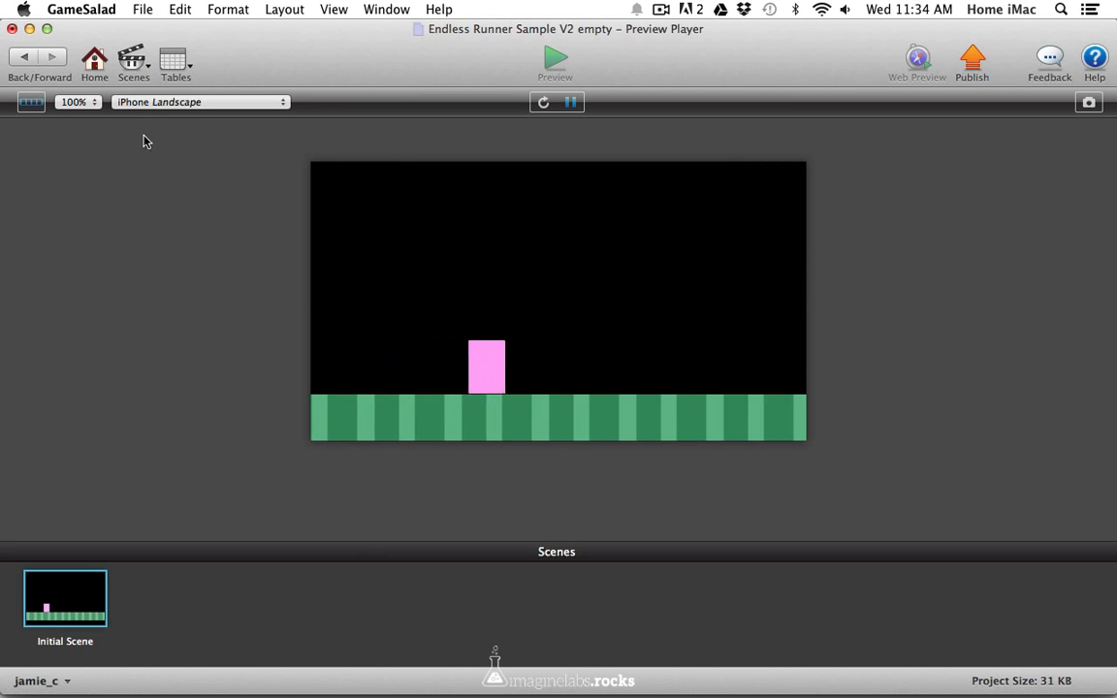
pyautogui.click(24, 57)
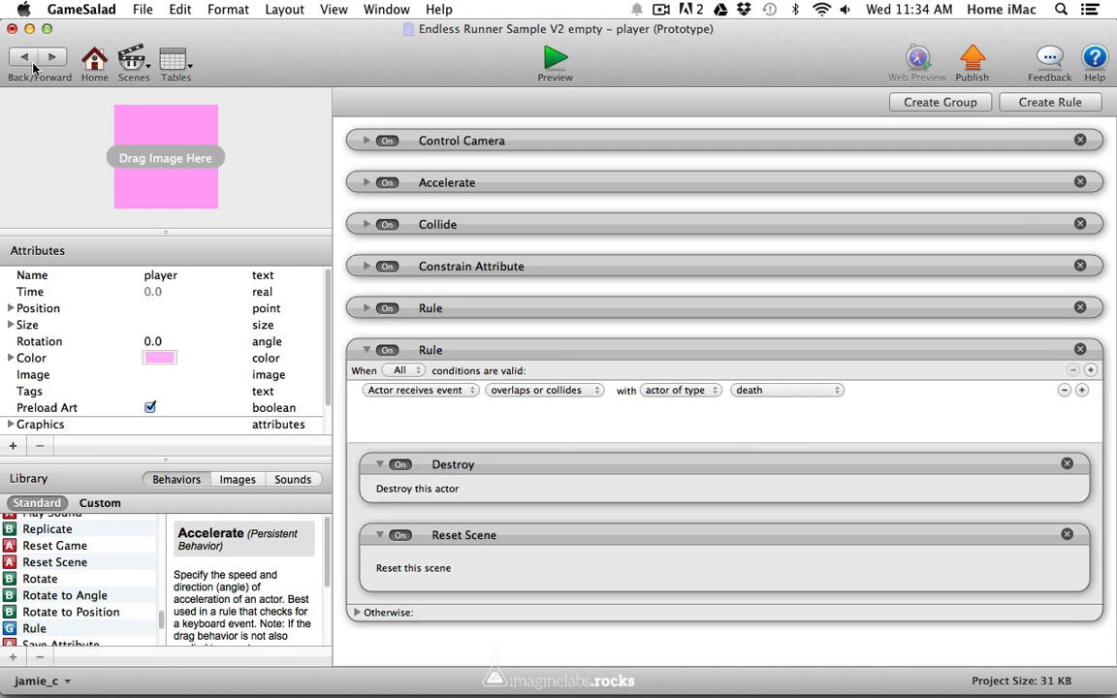
# - Examine the gold and obstacle actors placed along the platforms in the initial scene
pyautogui.click(33, 64)
pyautogui.click(230, 275)
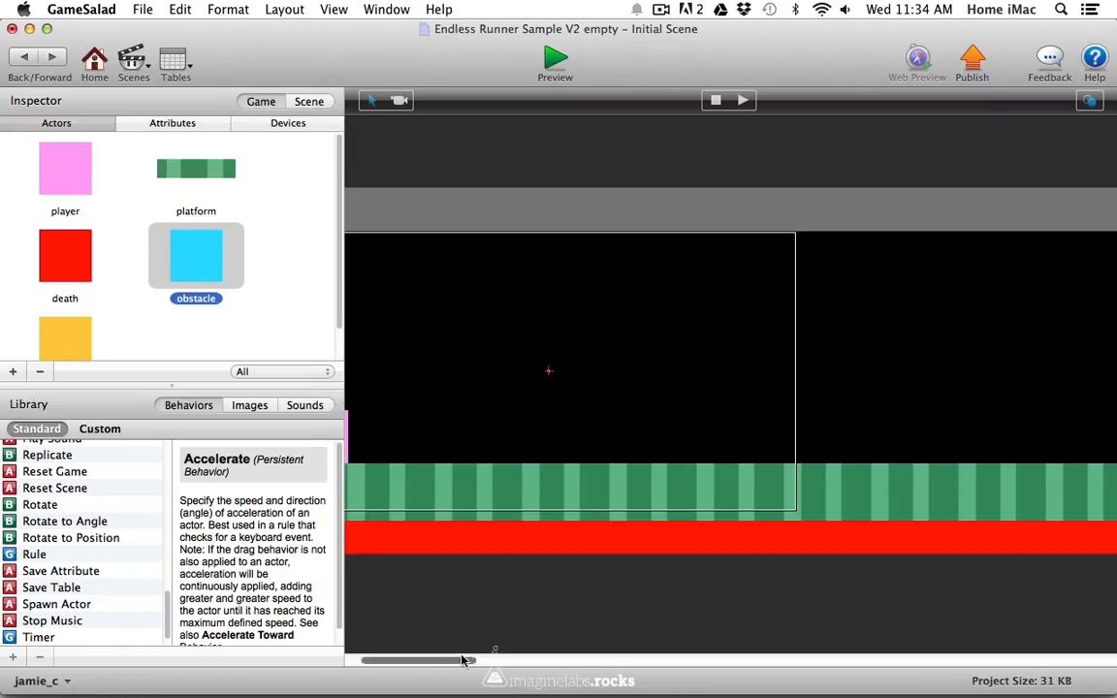
pyautogui.moveTo(464, 659); pyautogui.dragTo(670, 660)
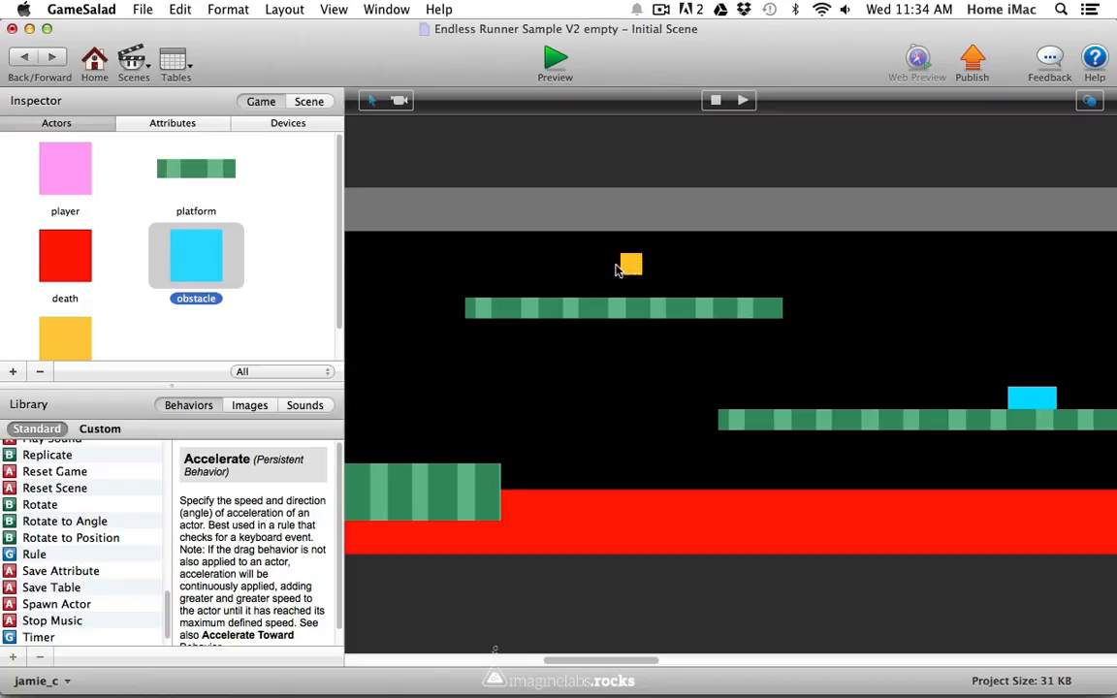
pyautogui.click(617, 215)
pyautogui.click(632, 265)
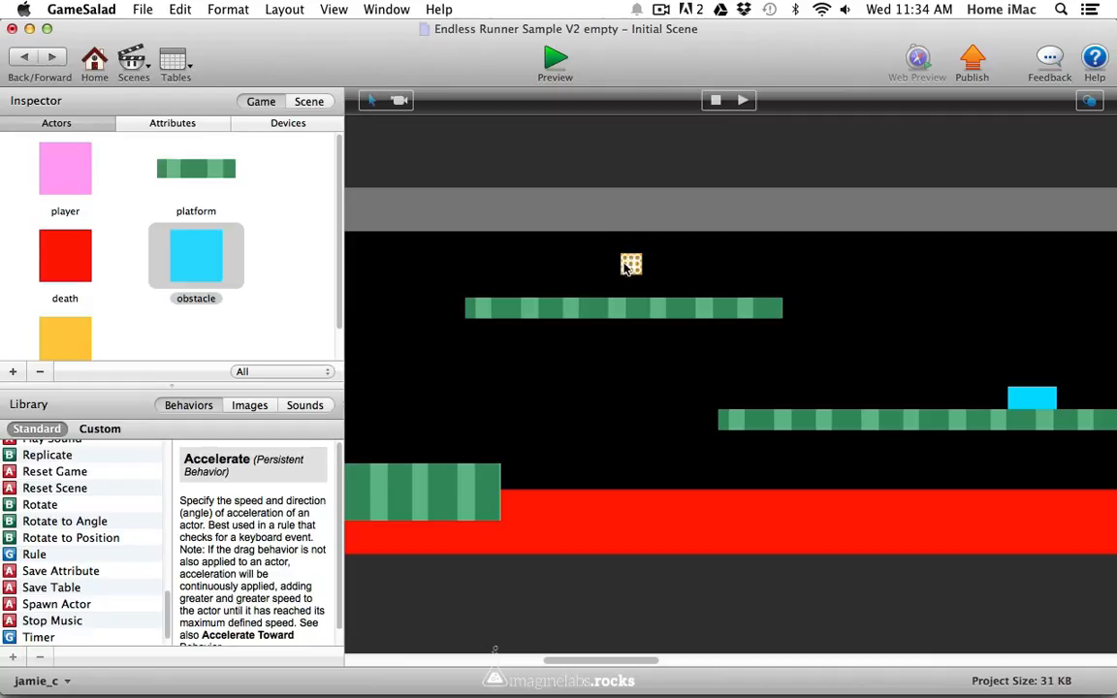
pyautogui.click(308, 319)
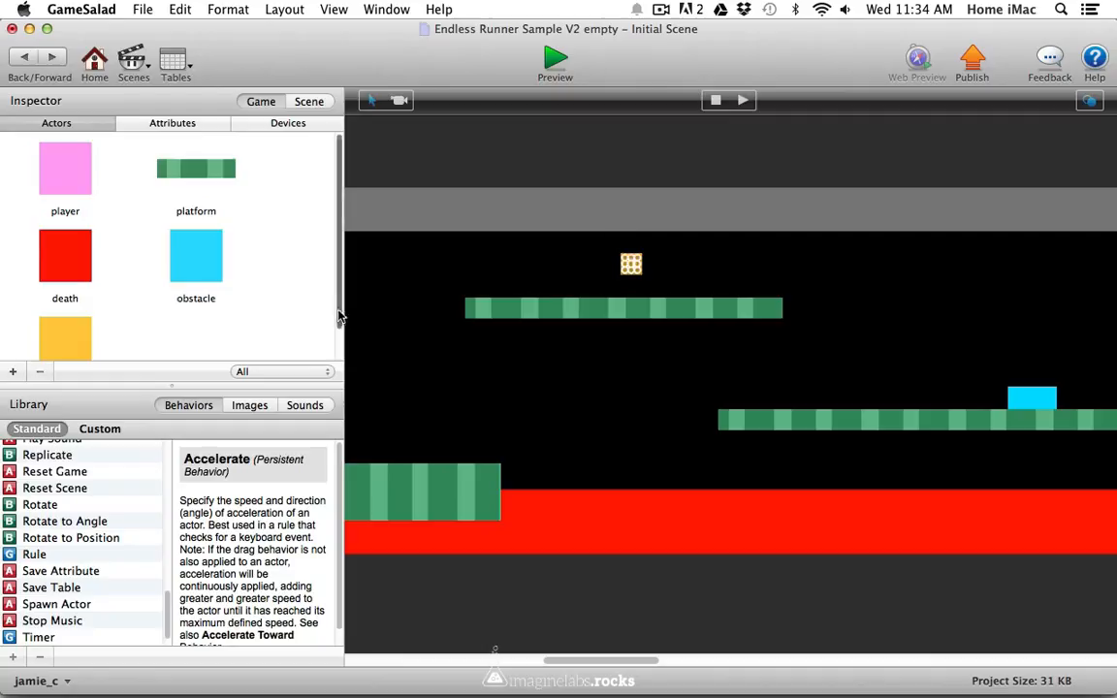
pyautogui.scroll(-1, 301, 301)
# - Create another rule on the player for when it overlaps or collides with the obstacle actor, collapsing the death rule
pyautogui.doubleClick(68, 158)
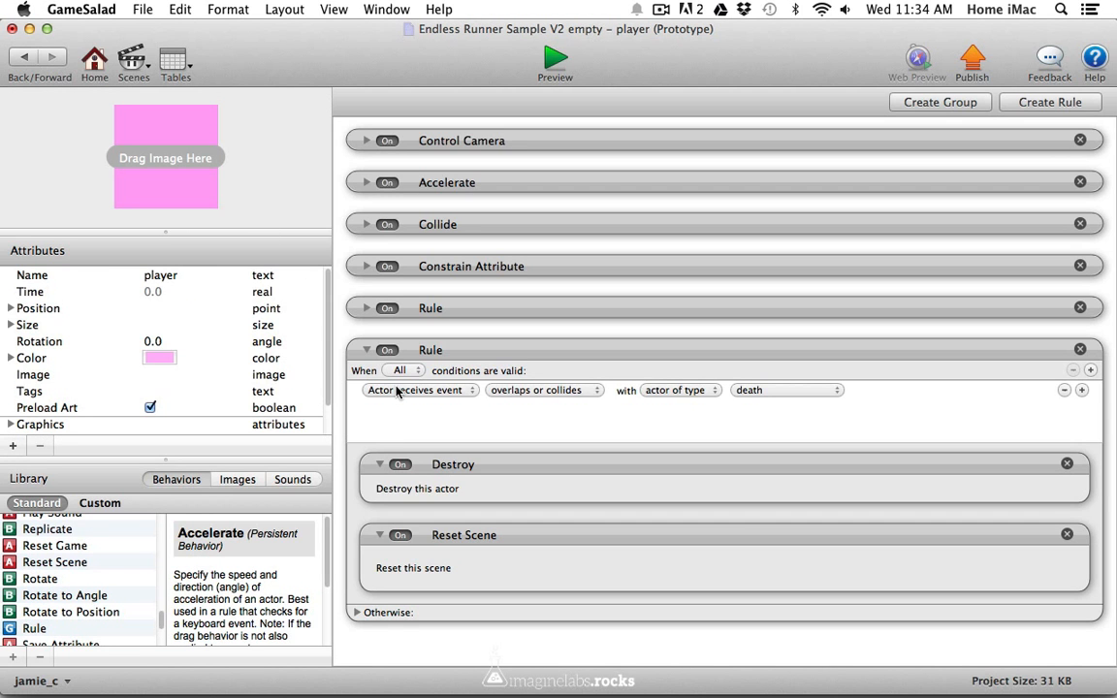
pyautogui.click(367, 351)
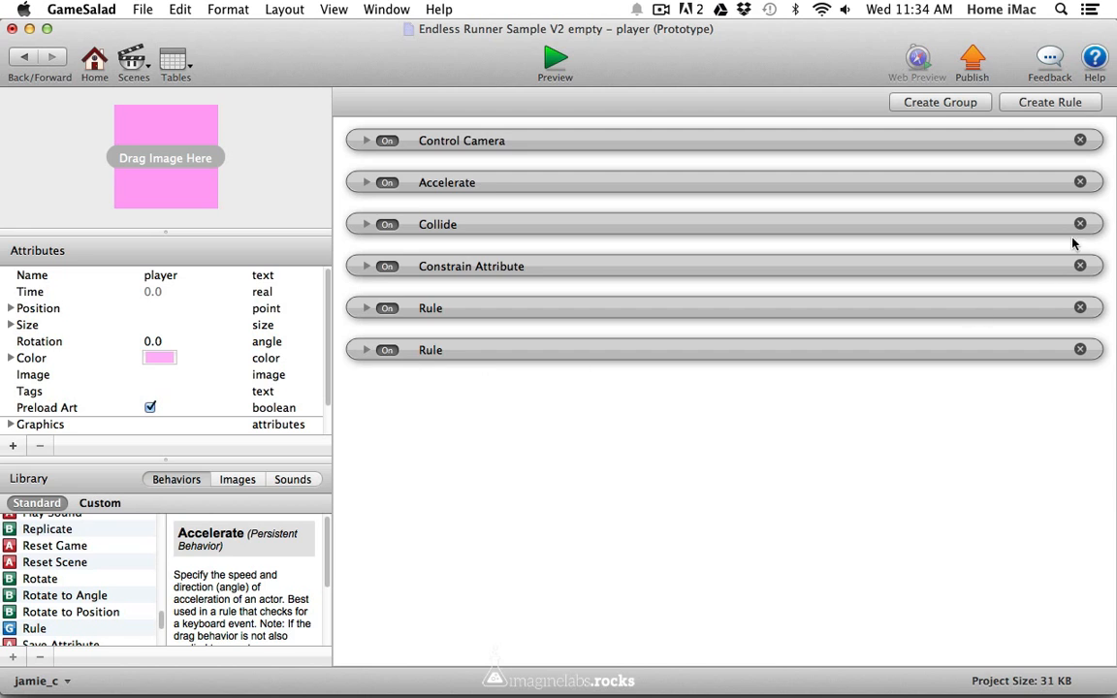
pyautogui.click(1053, 104)
pyautogui.click(443, 436)
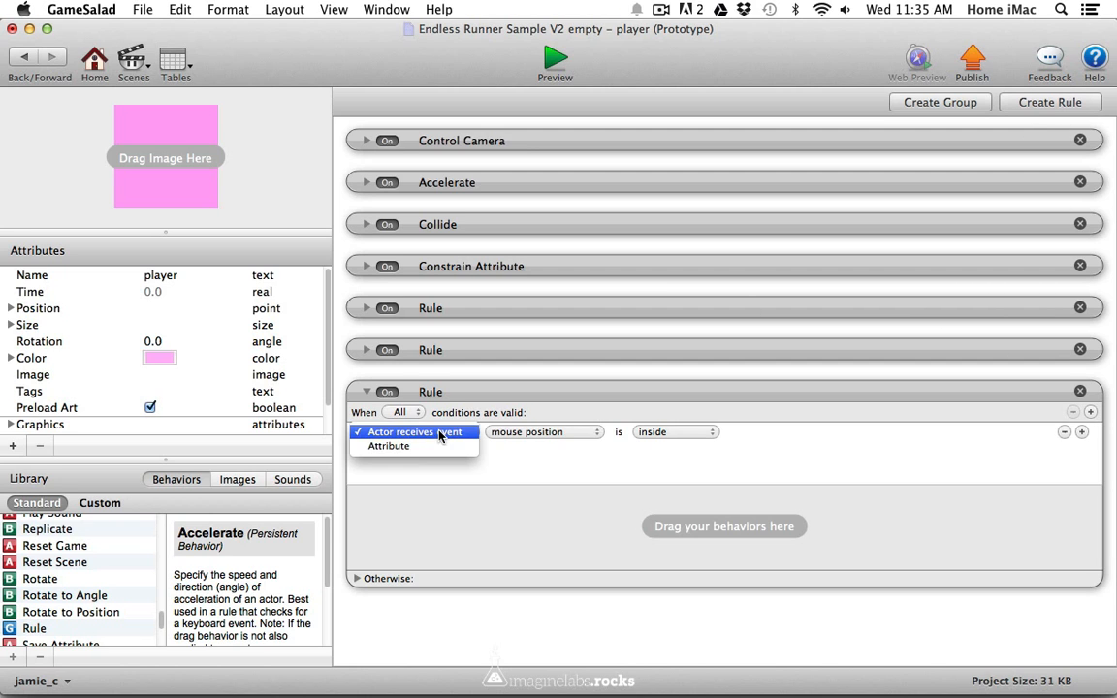
pyautogui.click(441, 437)
pyautogui.click(553, 435)
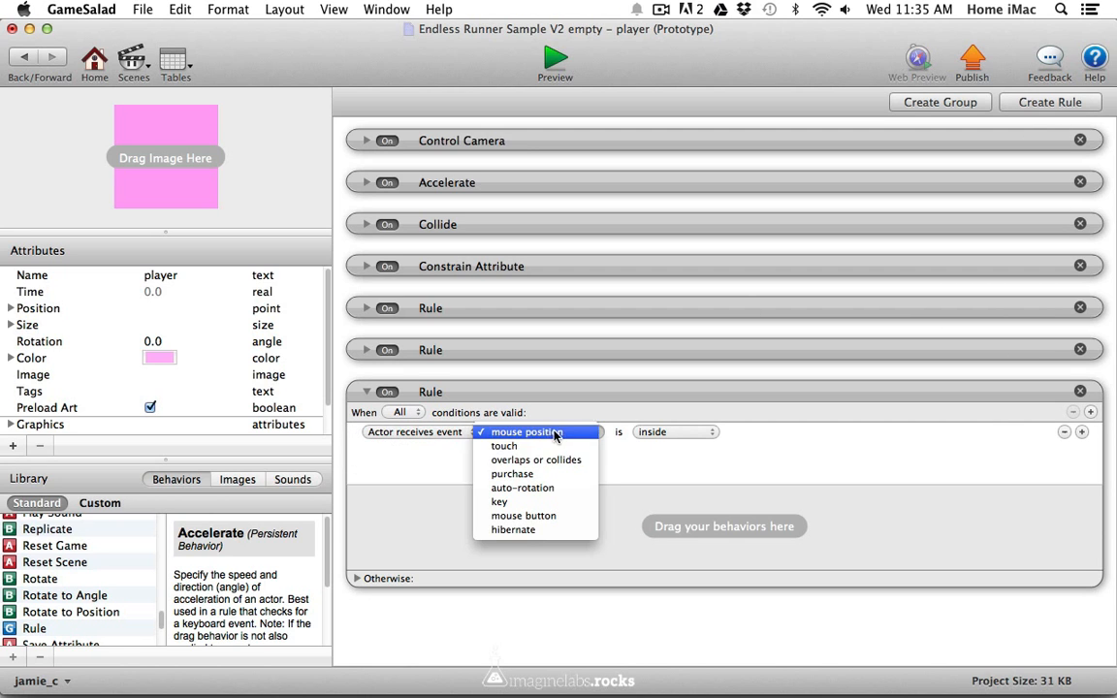
pyautogui.click(566, 460)
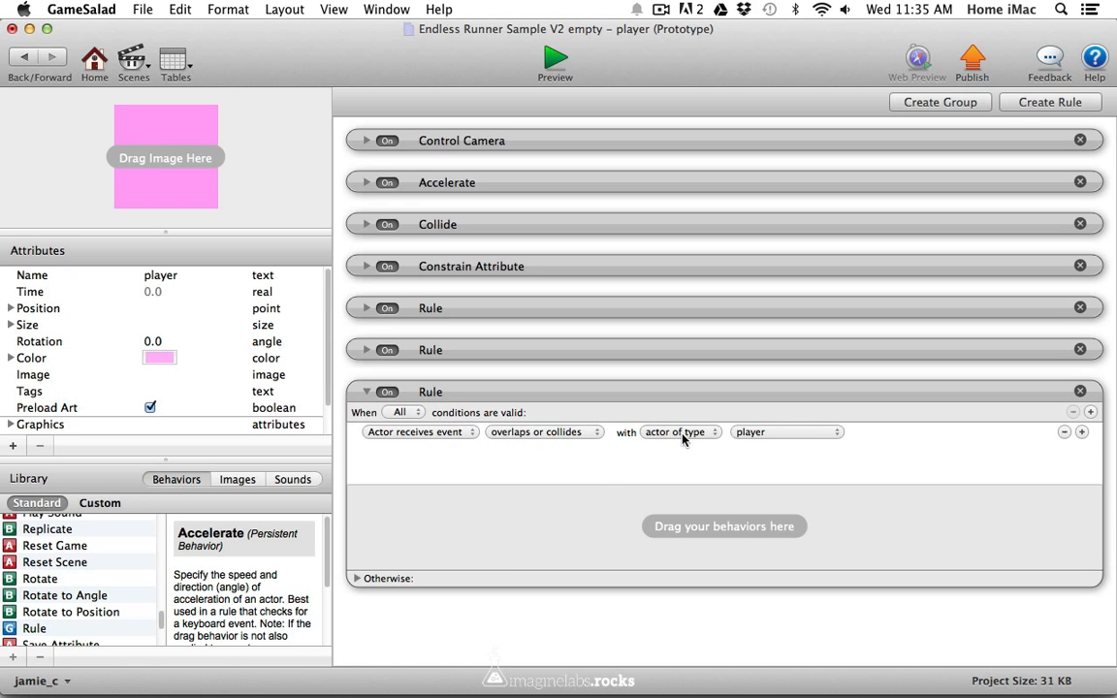
pyautogui.click(753, 434)
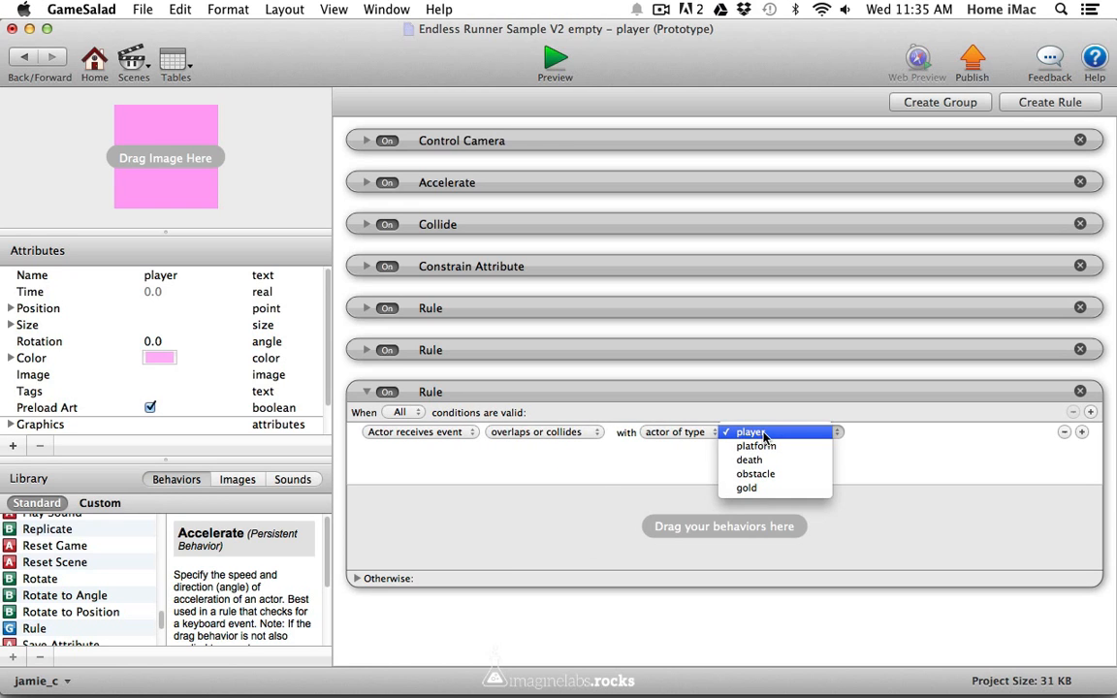
pyautogui.click(782, 473)
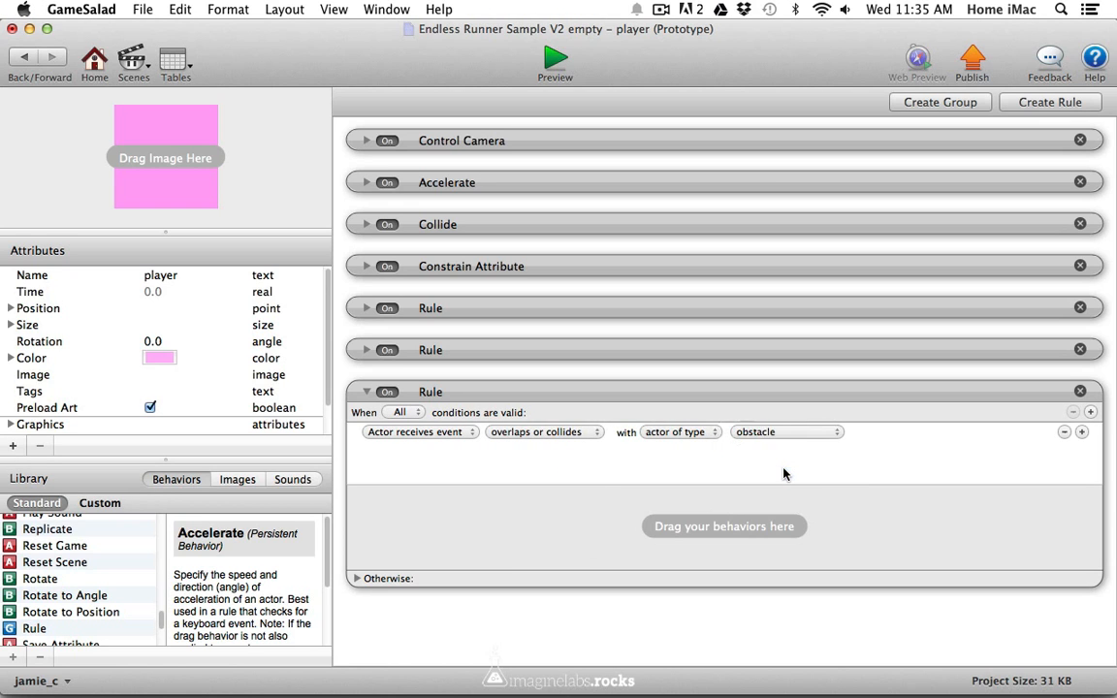
# - Copy the Destroy and Reset Scene behaviors from the death rule into the obstacle collision rule, and collapse both rules
pyautogui.click(367, 350)
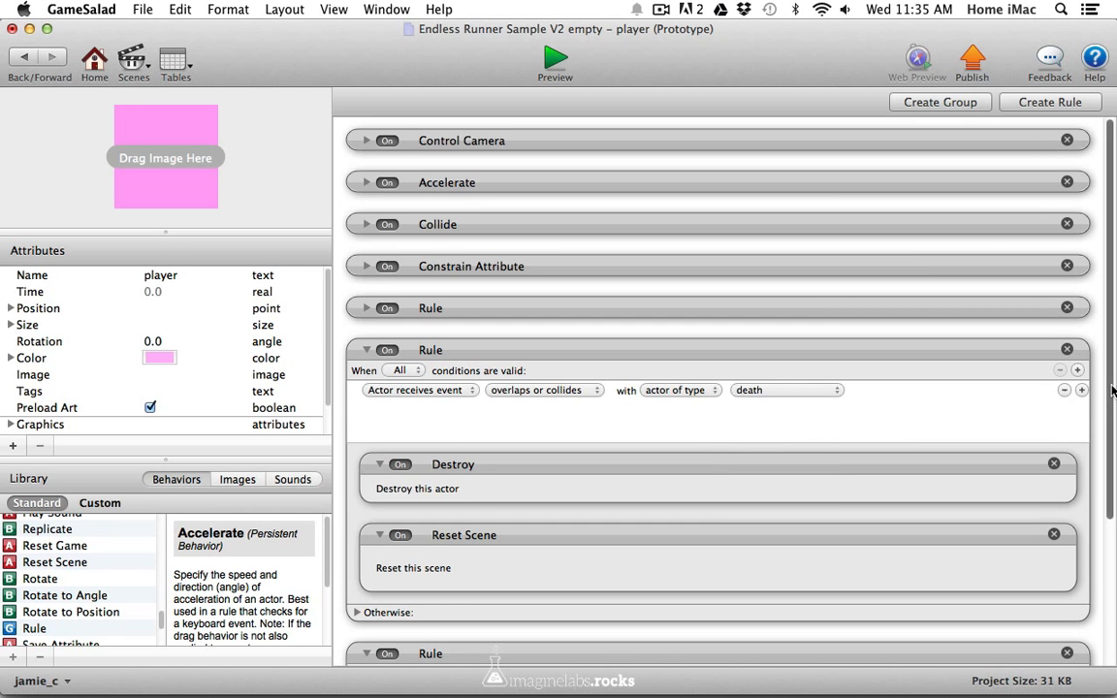
pyautogui.scroll(-5, 1084, 456)
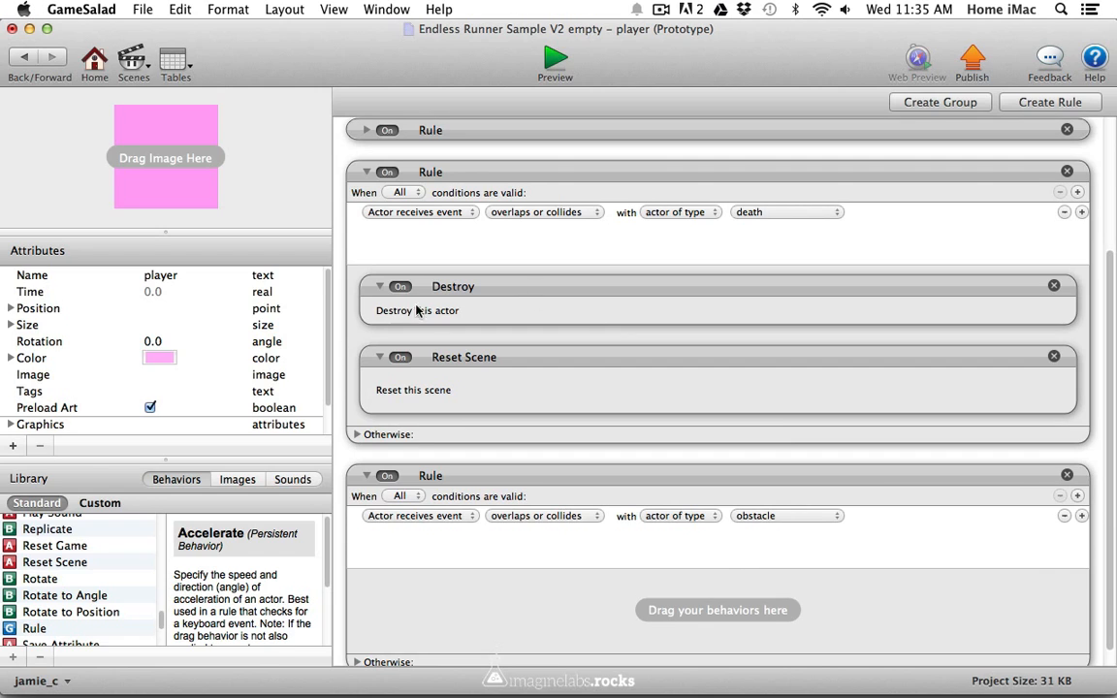
pyautogui.click(433, 287)
pyautogui.keyDown('shift'); pyautogui.click(435, 356); pyautogui.keyUp('shift')
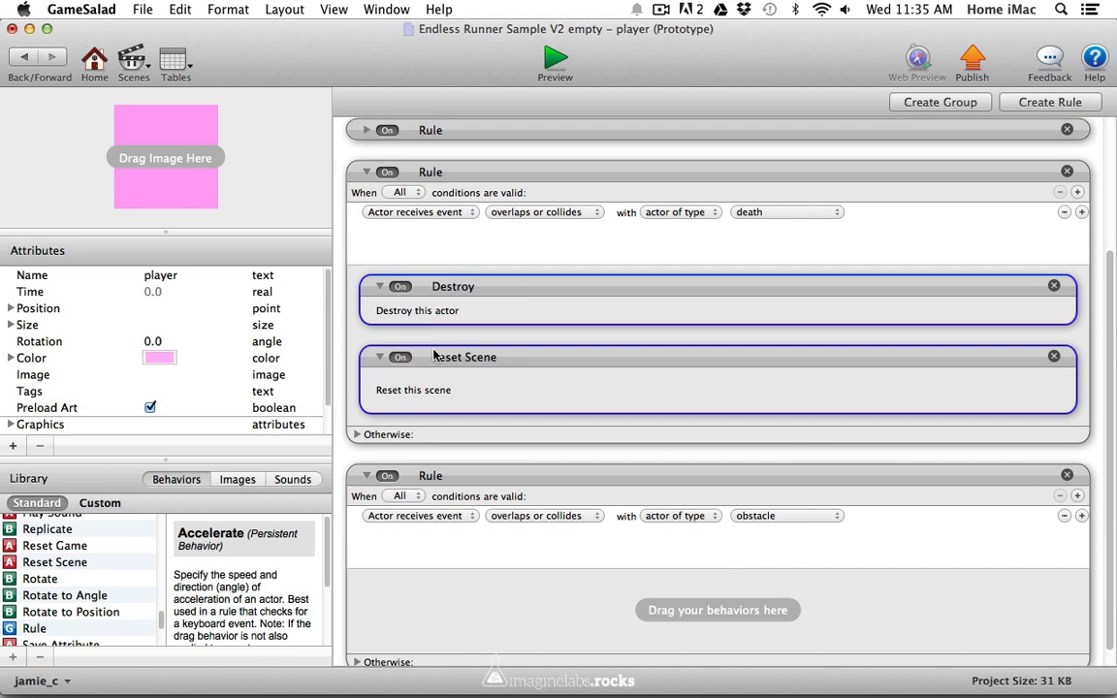
pyautogui.click(430, 542)
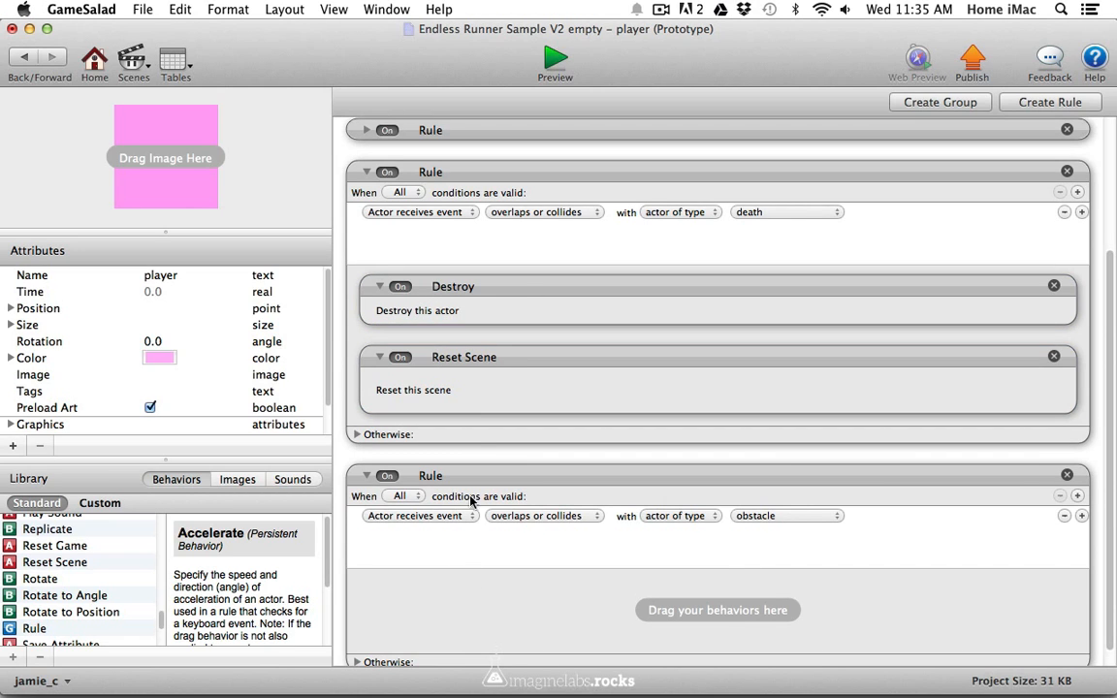
pyautogui.click(460, 290)
pyautogui.keyDown('shift'); pyautogui.click(448, 358); pyautogui.keyUp('shift')
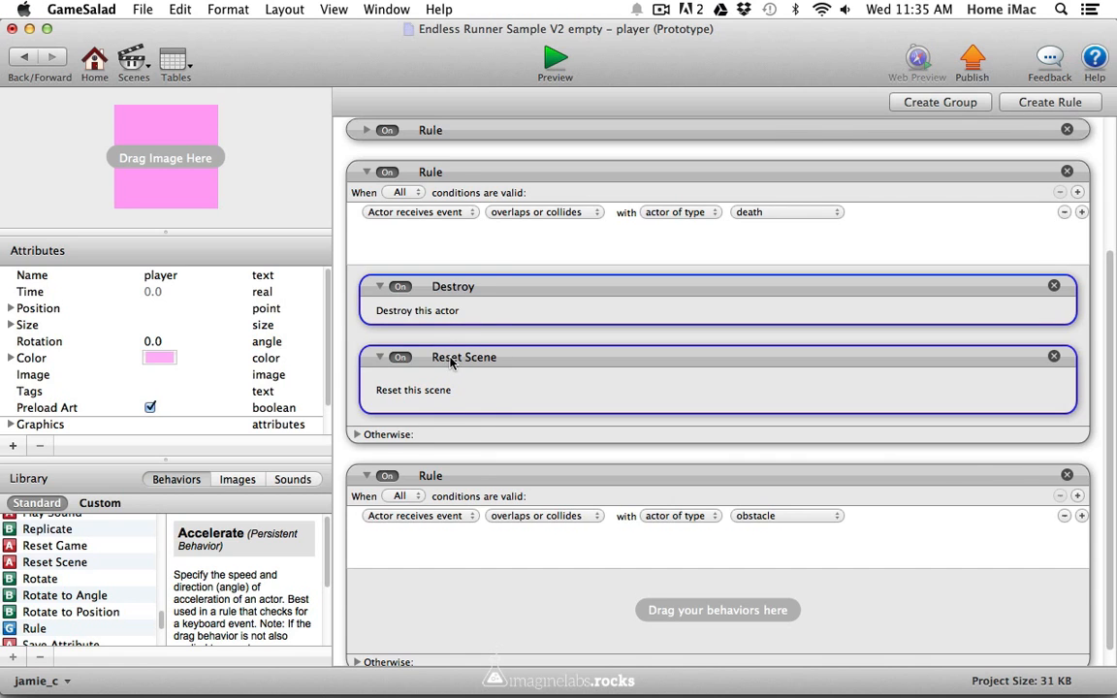
pyautogui.keyDown('alt'); pyautogui.moveTo(448, 359); pyautogui.dragTo(463, 614); pyautogui.keyUp('alt')
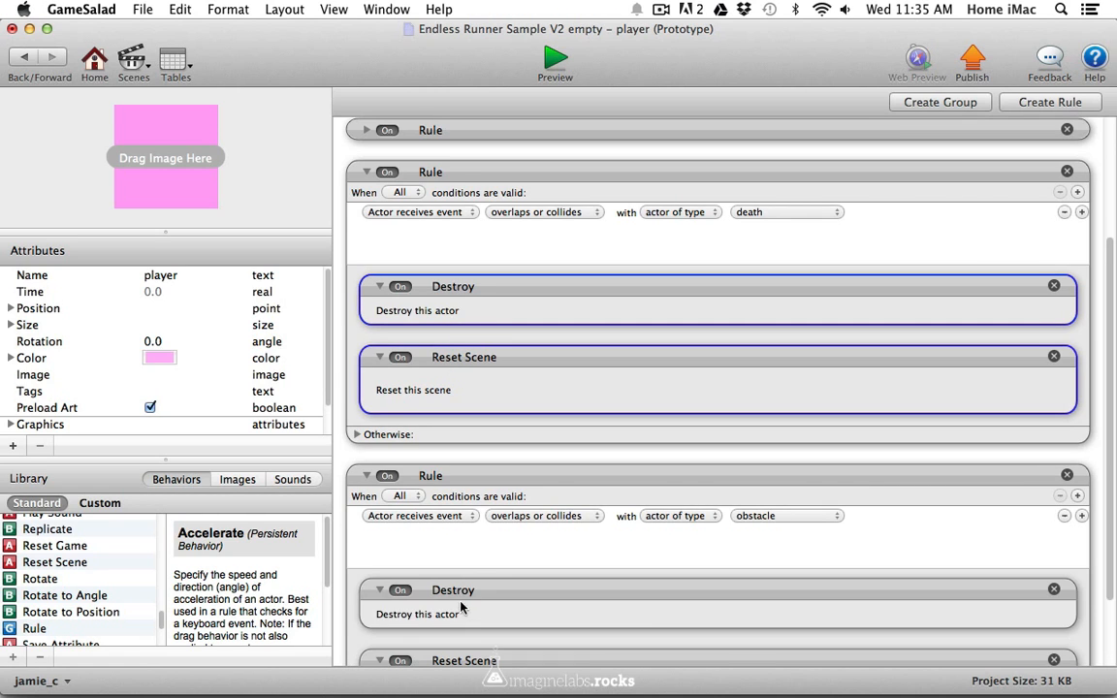
pyautogui.click(367, 476)
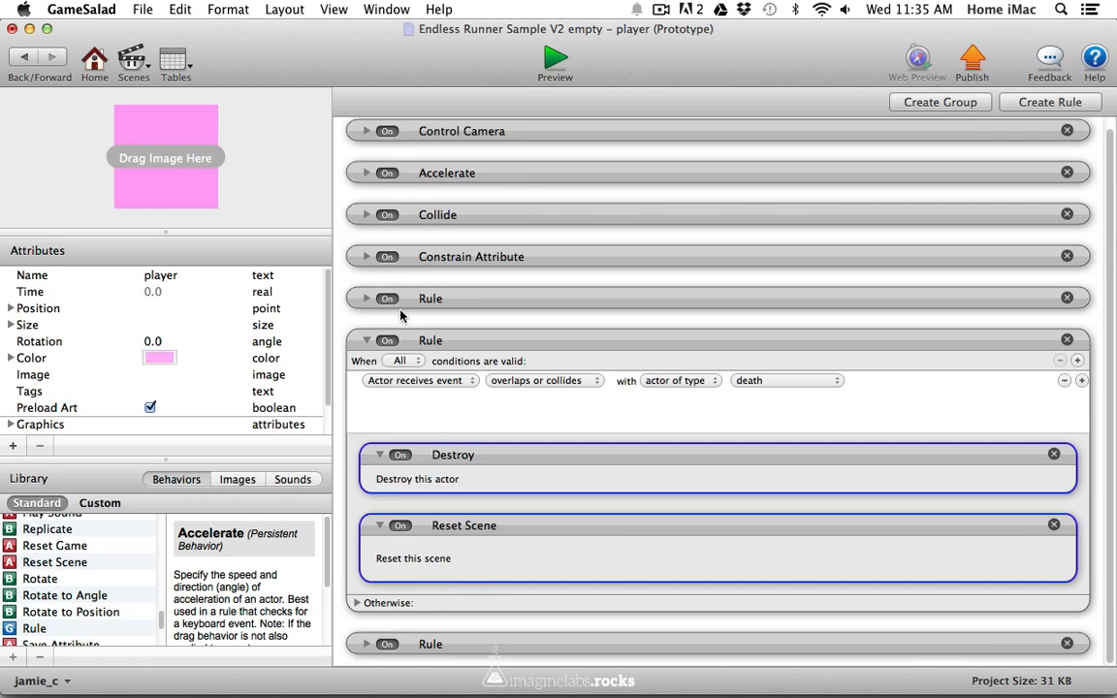
pyautogui.click(366, 342)
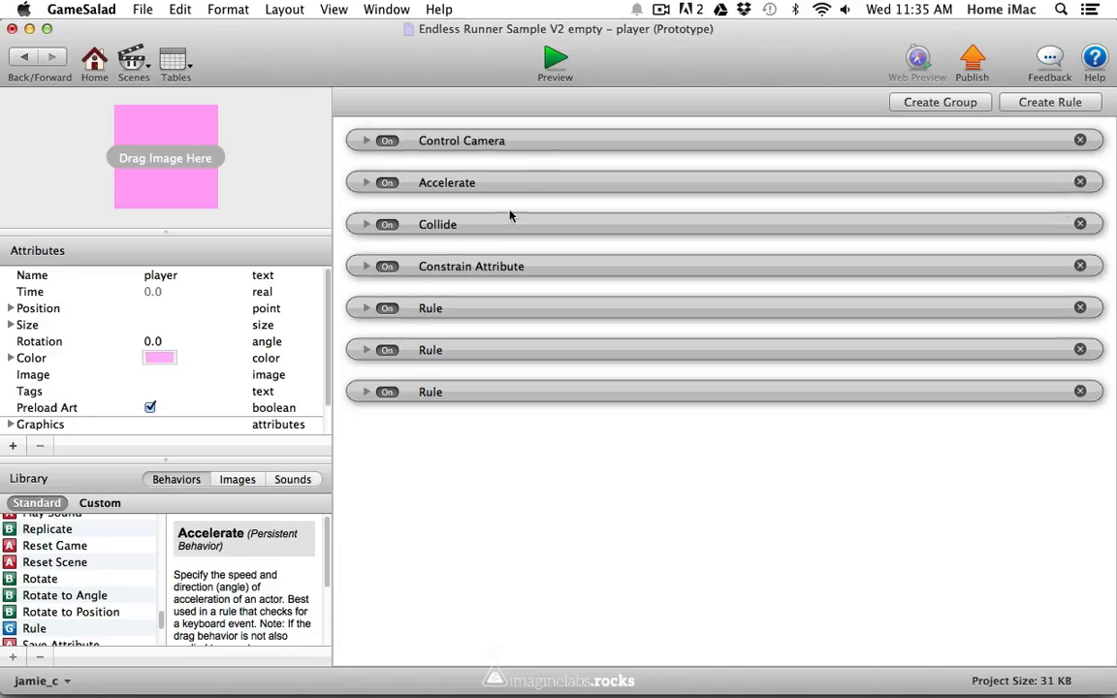
# - Preview the game with jumps to test the obstacle collision reset, and return to the player actor
pyautogui.click(548, 64)
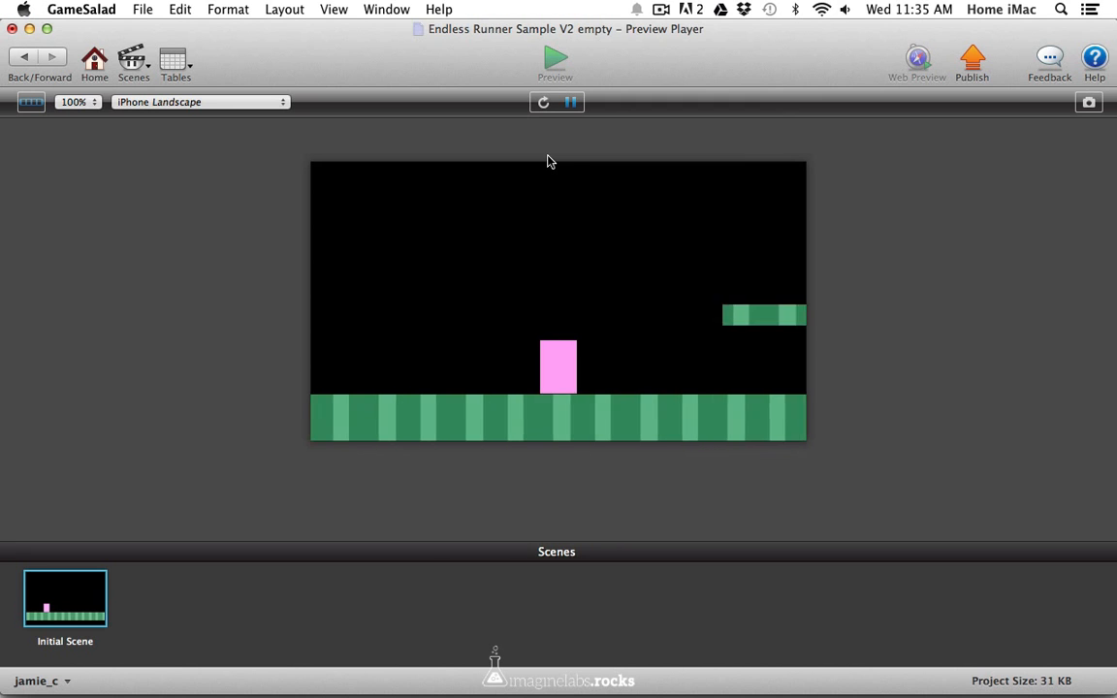
pyautogui.press('space')
pyautogui.press('space')
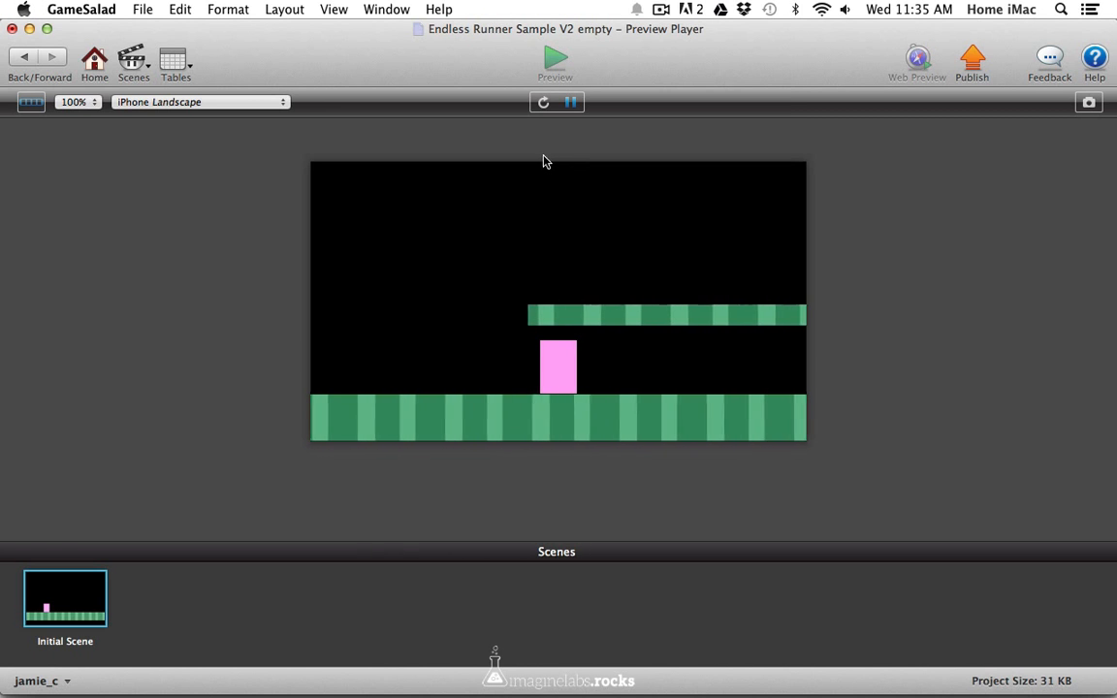
pyautogui.click(24, 57)
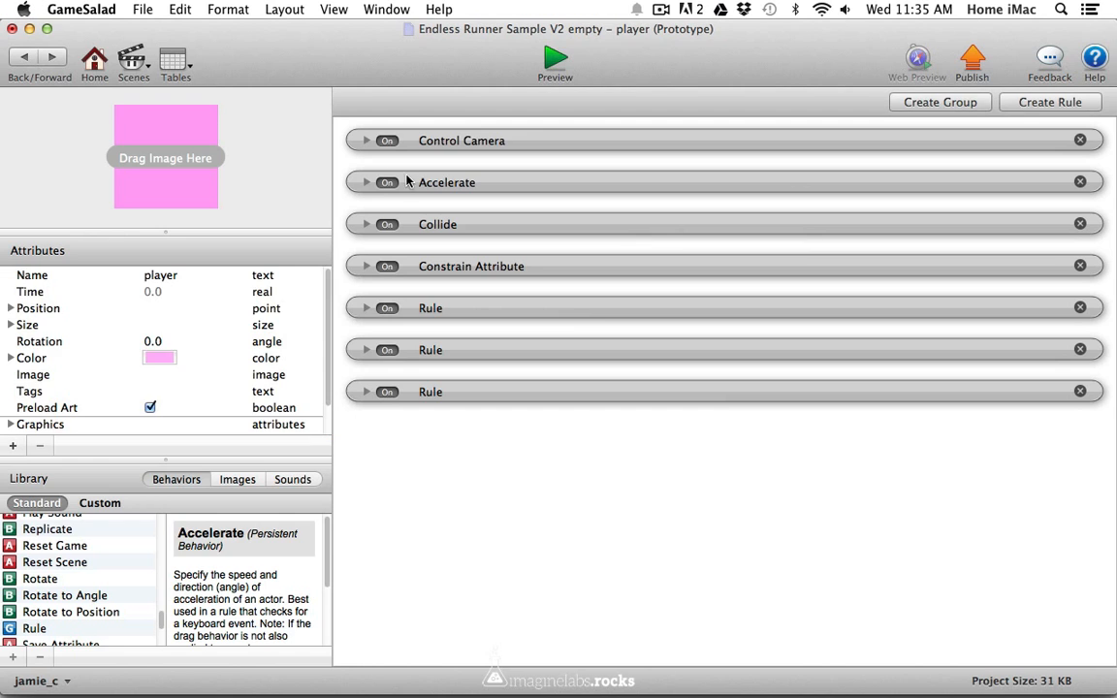
# - Create a rule on the gold actor for when it overlaps or collides with the player actor
pyautogui.click(24, 57)
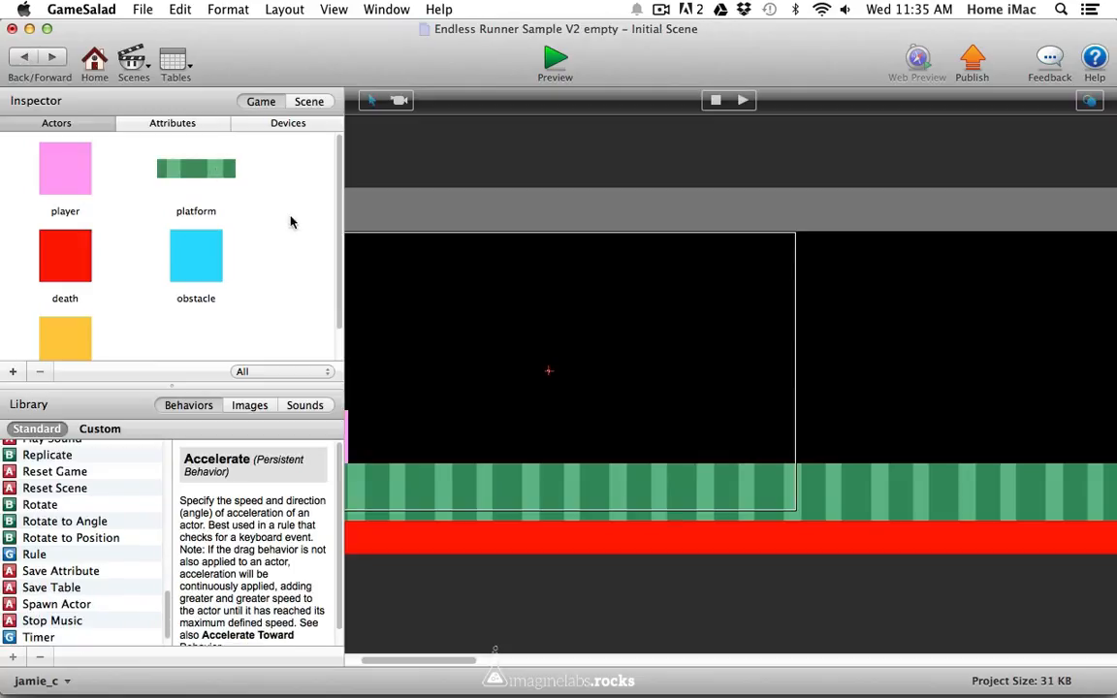
pyautogui.scroll(-1, 98, 304)
pyautogui.doubleClick(92, 306)
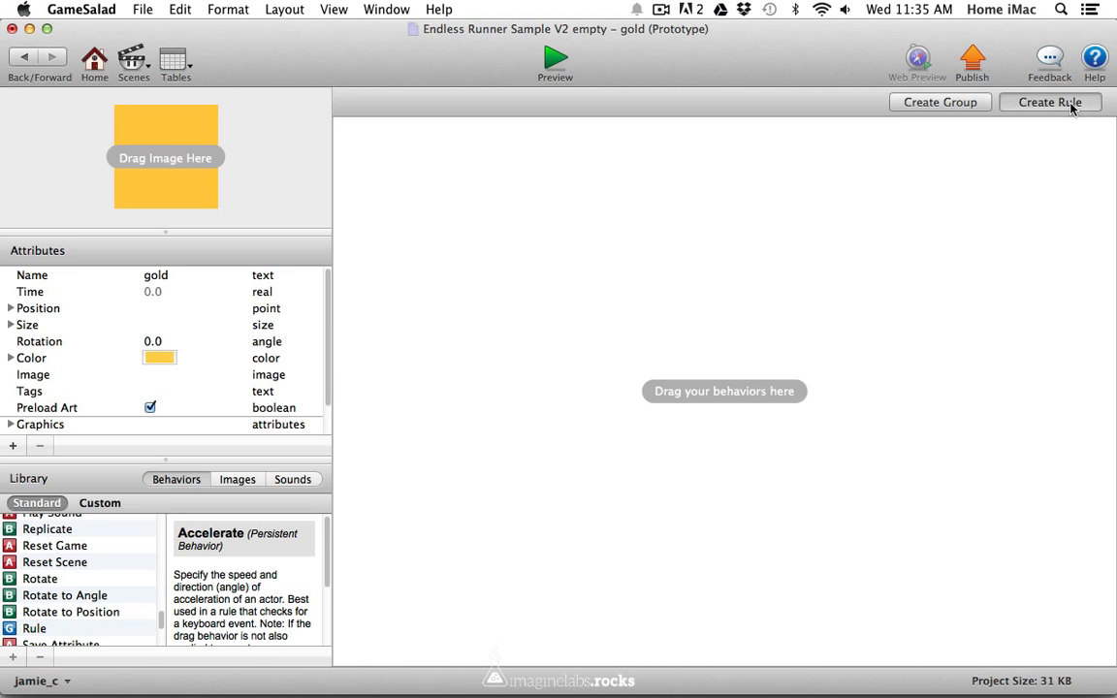
pyautogui.click(1030, 102)
pyautogui.click(568, 182)
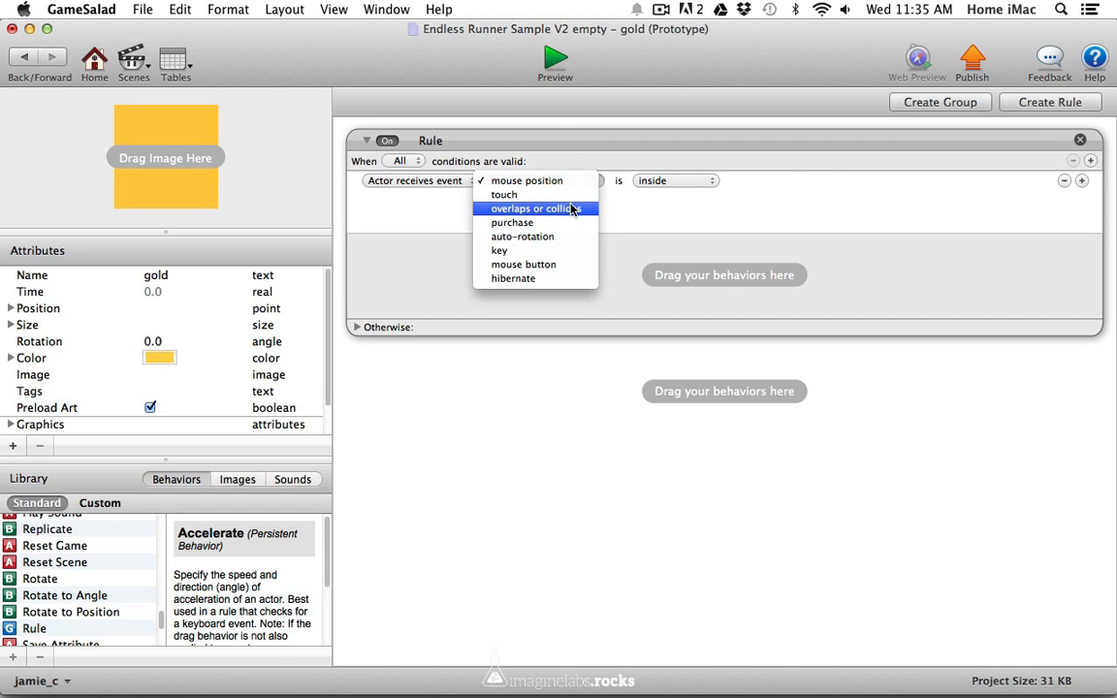
pyautogui.click(574, 209)
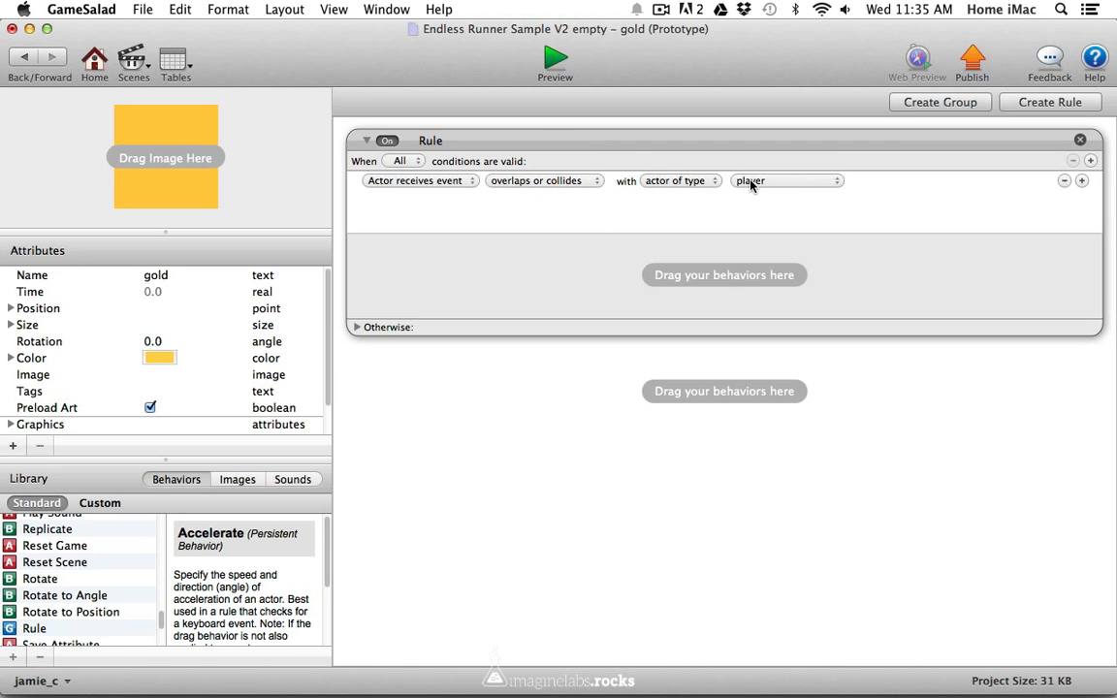
# - Add the Destroy behavior to the gold actor's player collision rule
pyautogui.scroll(-4, 97, 573)
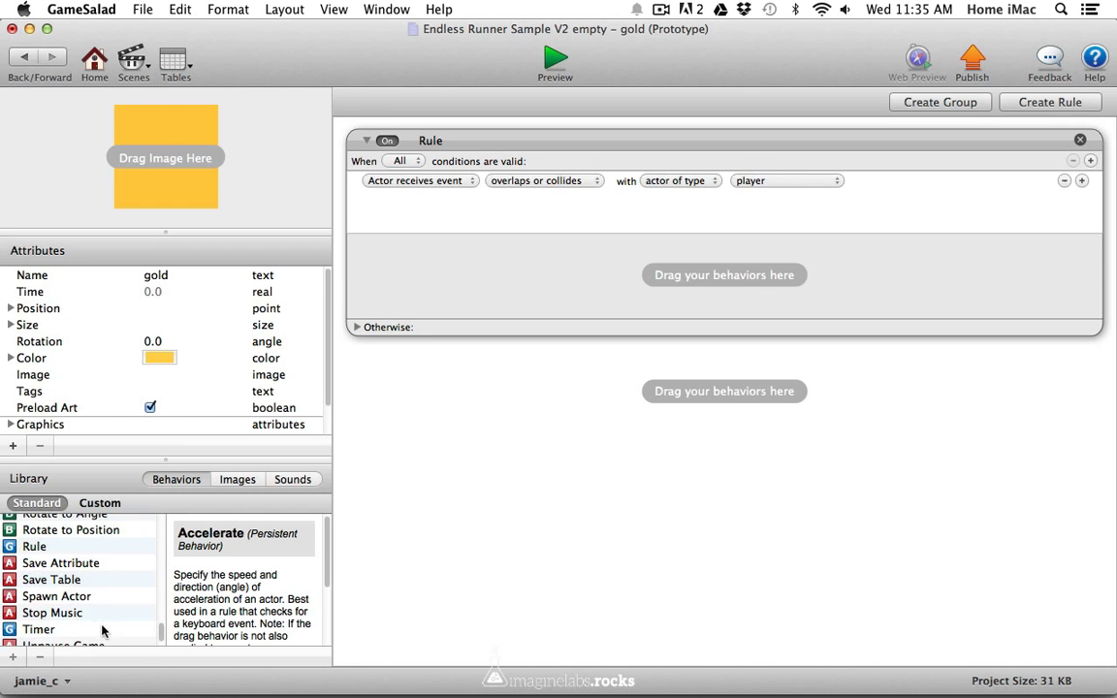
pyautogui.scroll(4, 101, 604)
pyautogui.scroll(3, 101, 603)
pyautogui.scroll(3, 101, 603)
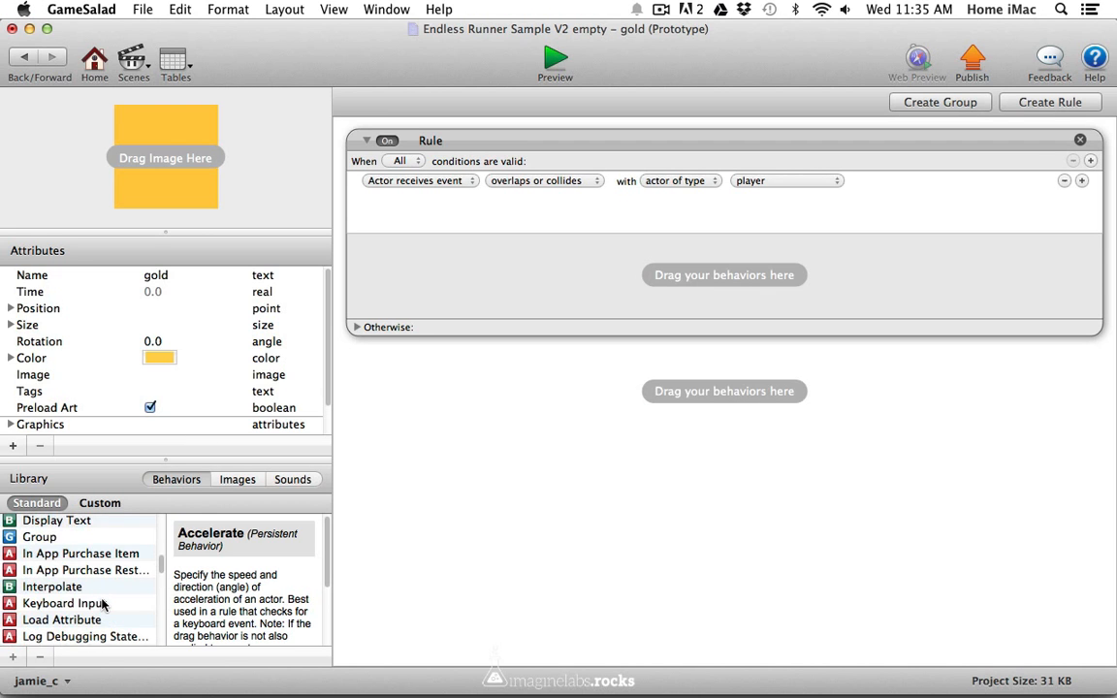
pyautogui.scroll(3, 103, 602)
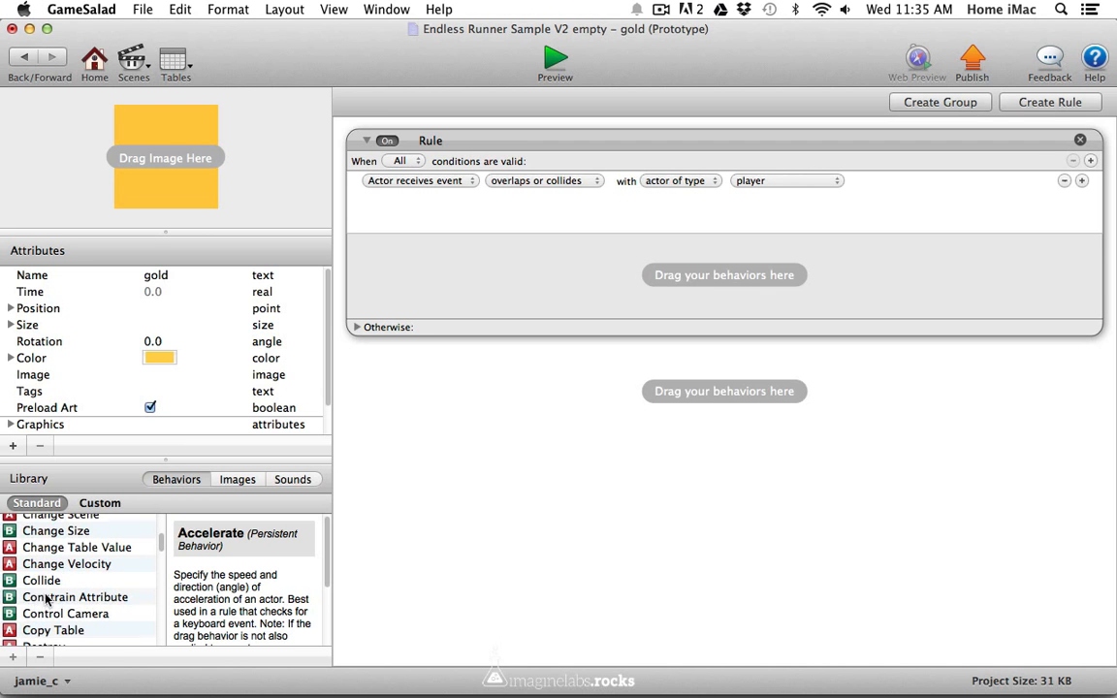
pyautogui.scroll(-1, 39, 604)
pyautogui.moveTo(12, 633); pyautogui.dragTo(494, 301)
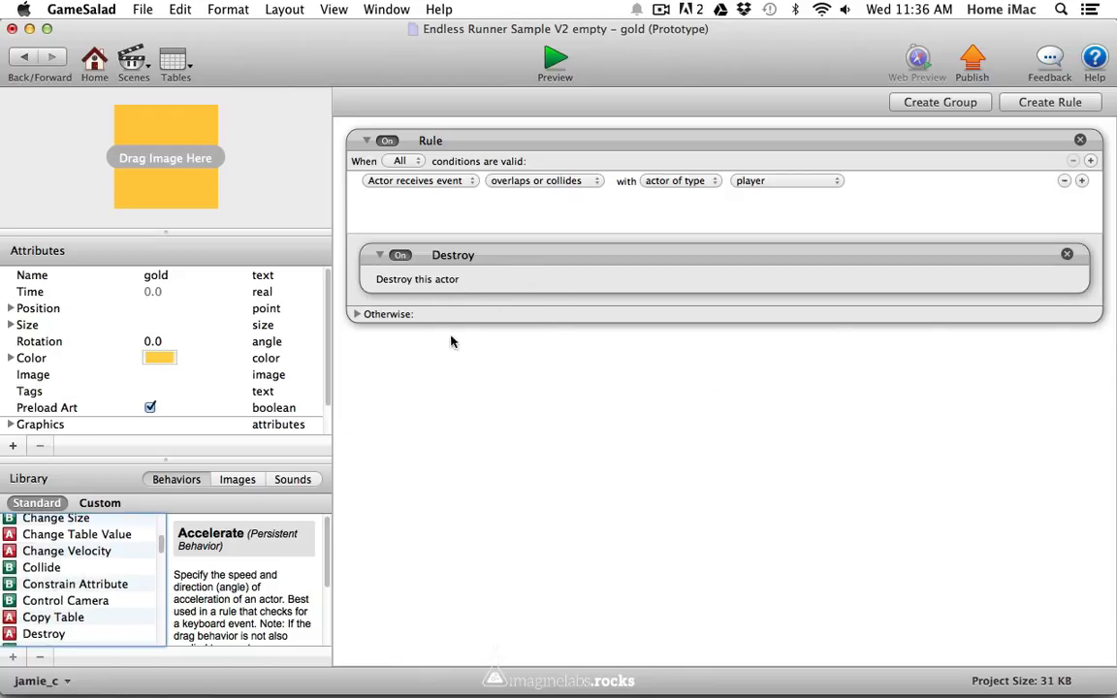
pyautogui.scroll(3, 45, 560)
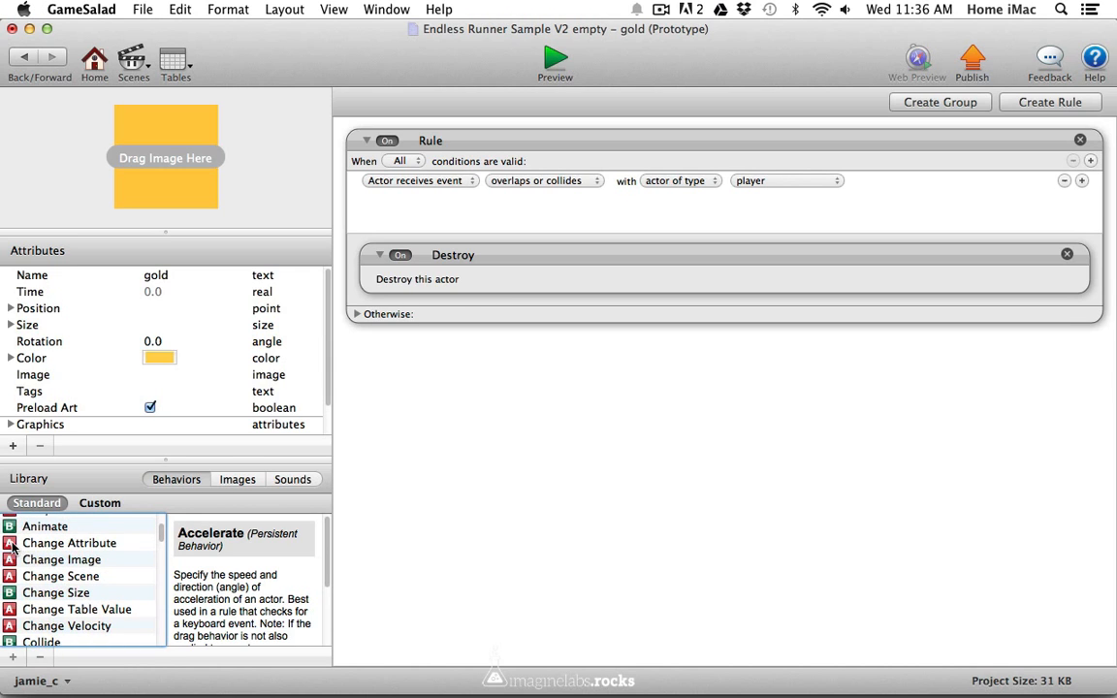
pyautogui.moveTo(12, 548); pyautogui.dragTo(406, 323)
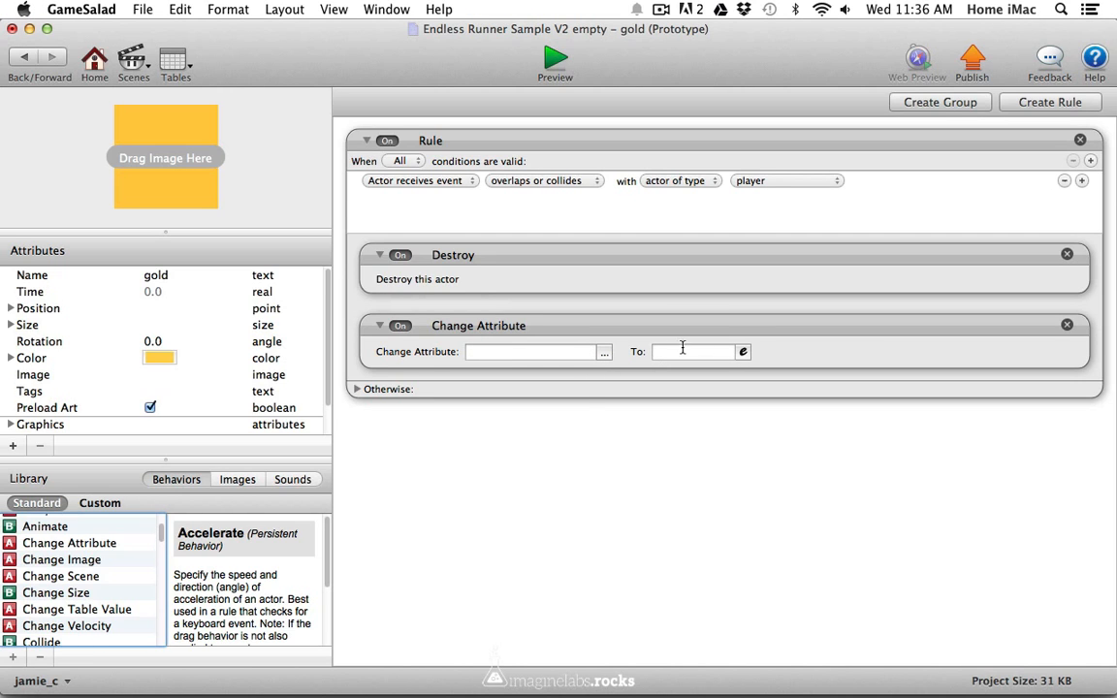
pyautogui.click(1066, 326)
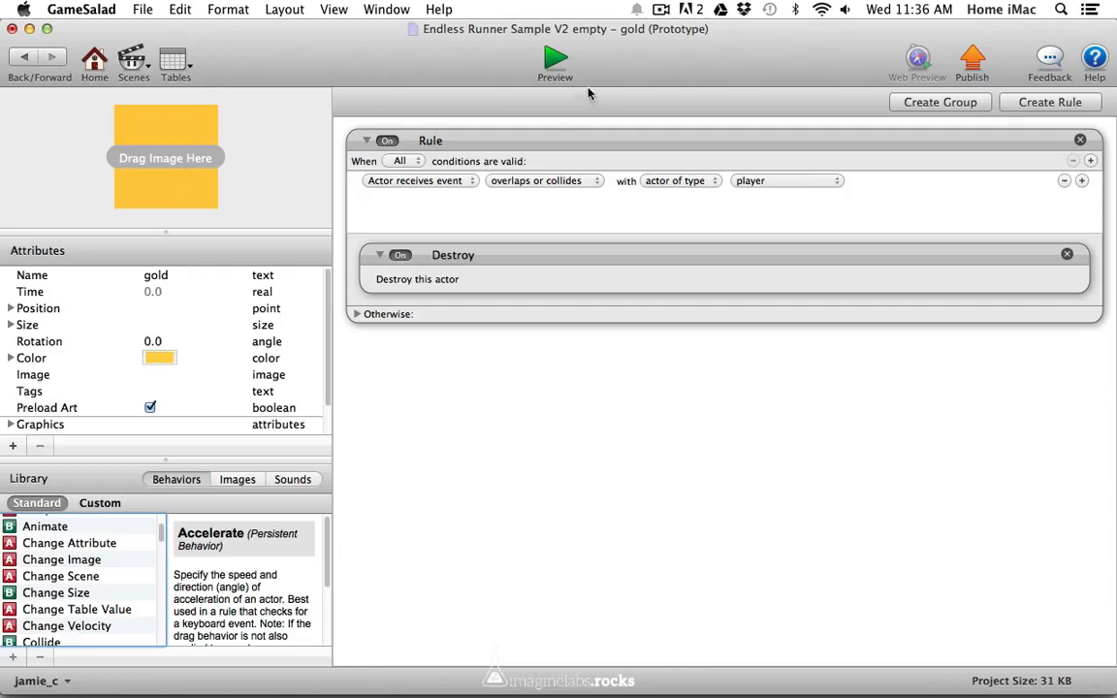
# - Preview the game, jumping across platforms and over obstacles to test gold collection, and return to the gold actor
pyautogui.click(555, 60)
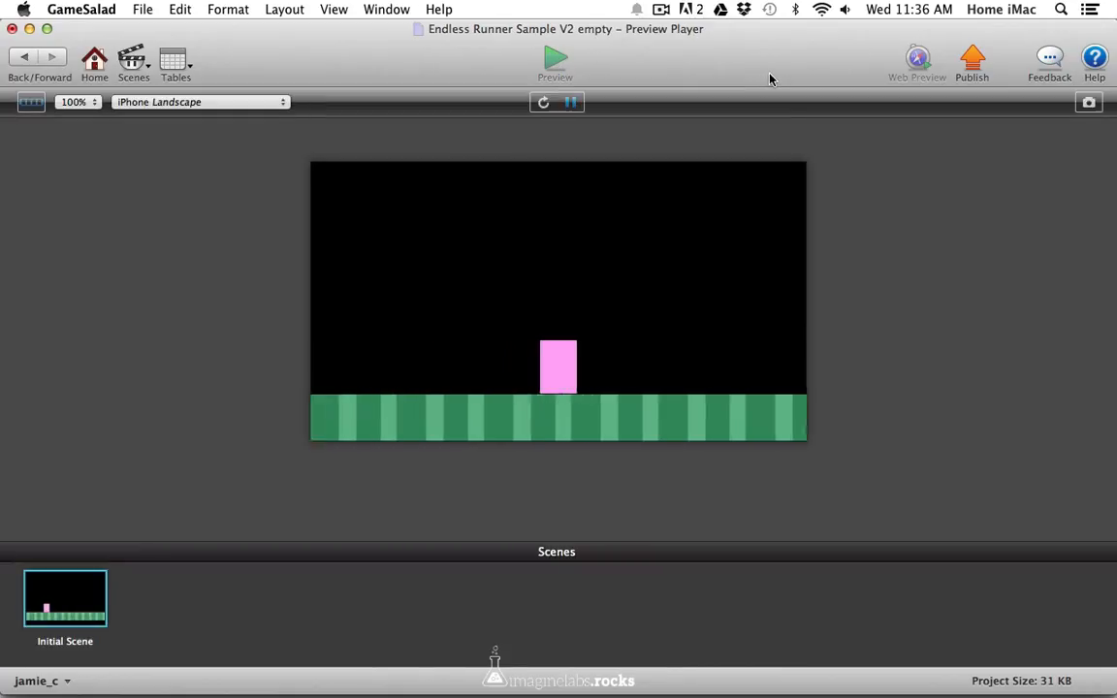
pyautogui.press('space')
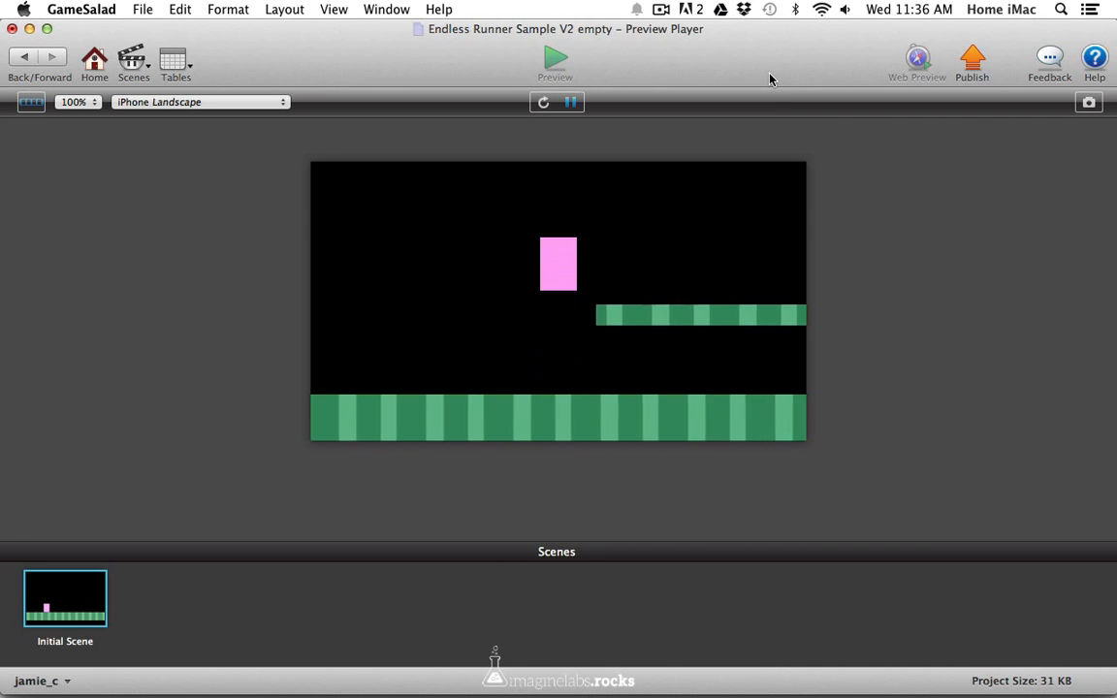
pyautogui.press('space')
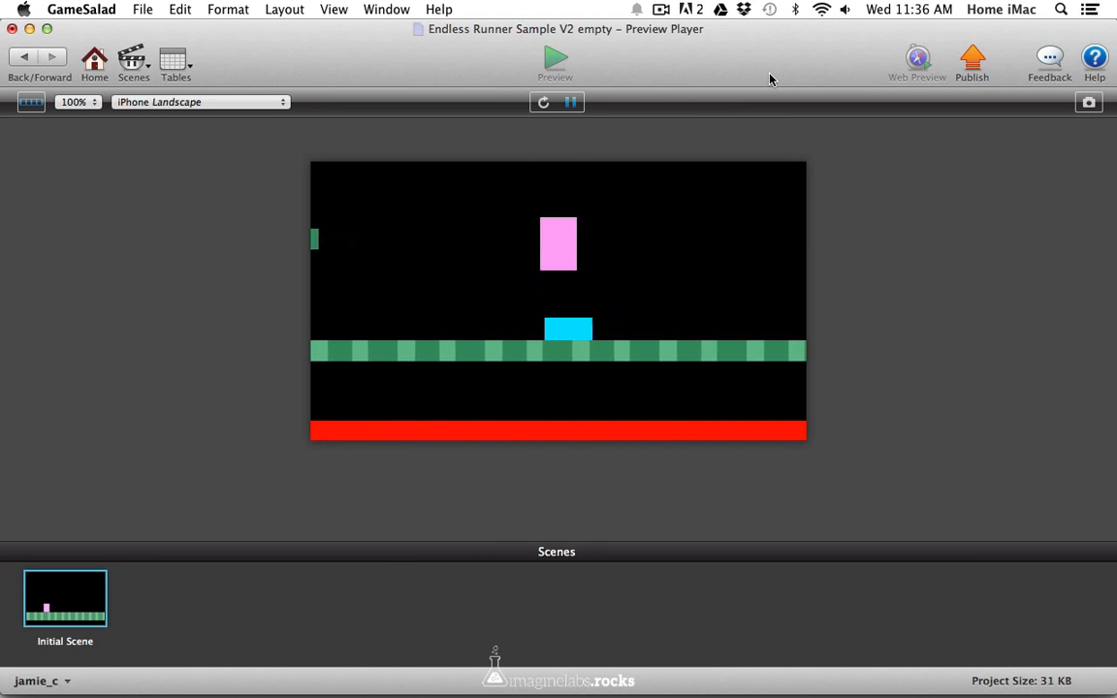
pyautogui.press('space')
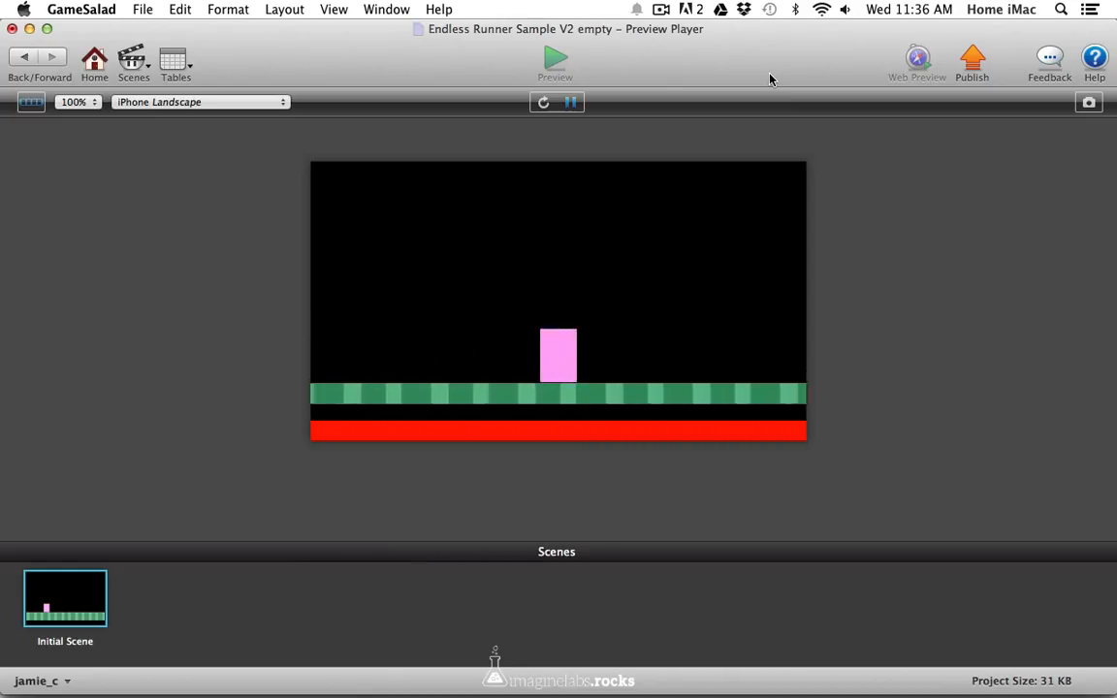
pyautogui.press('space')
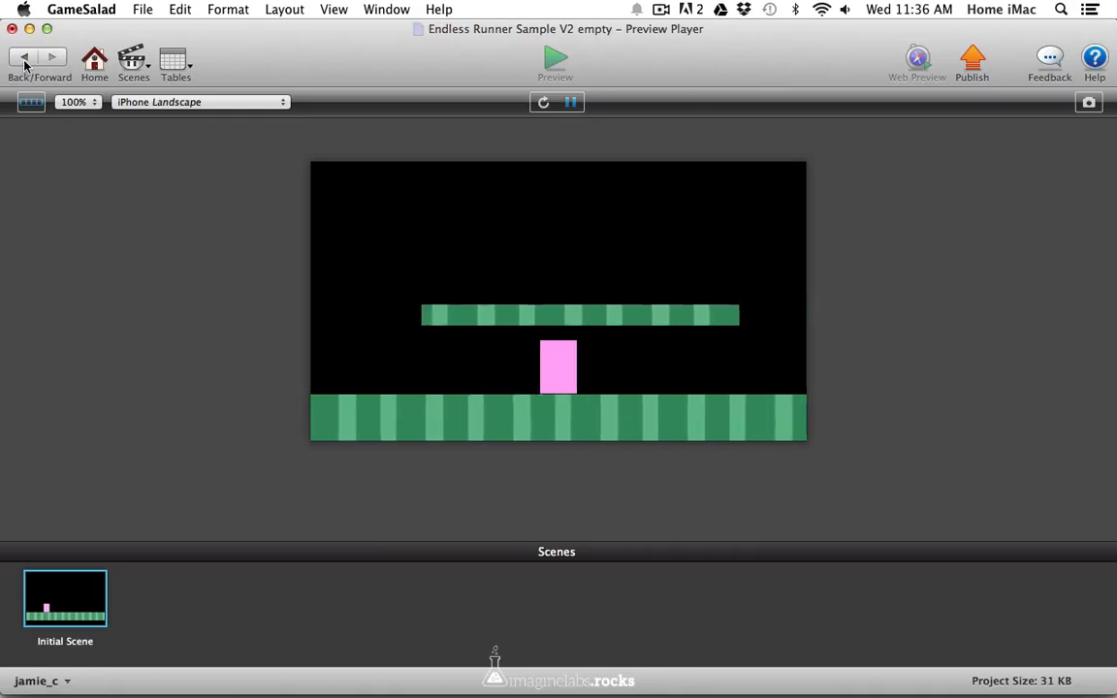
pyautogui.click(25, 60)
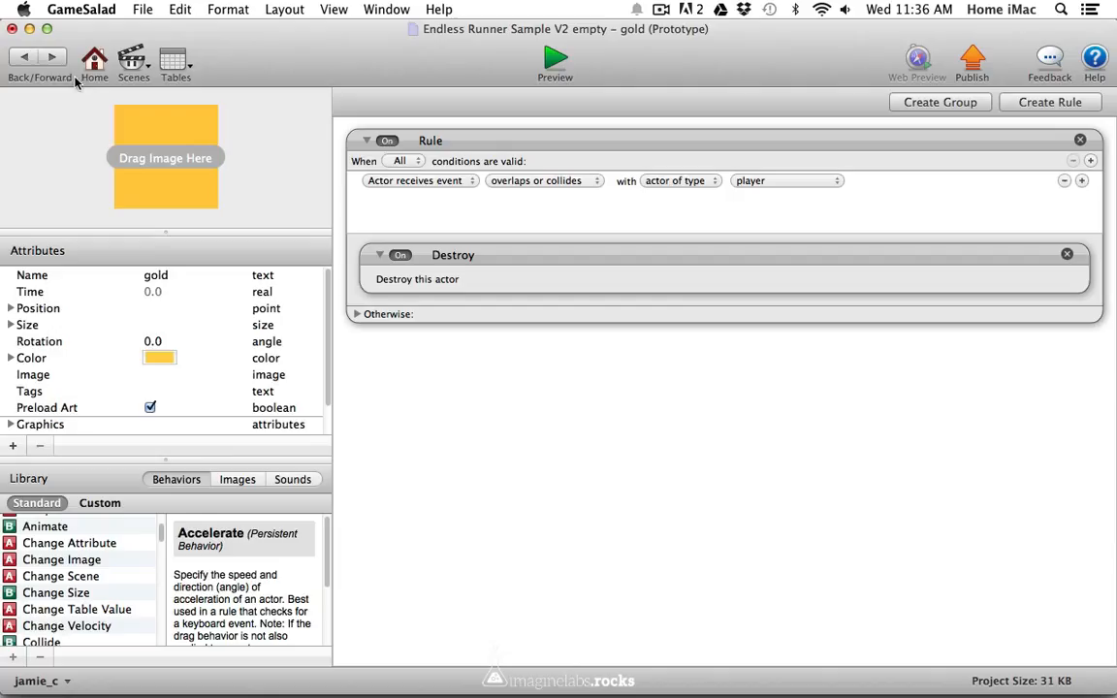
# - Set the value of the player actor's Constrain Attribute behavior to 600
pyautogui.click(24, 56)
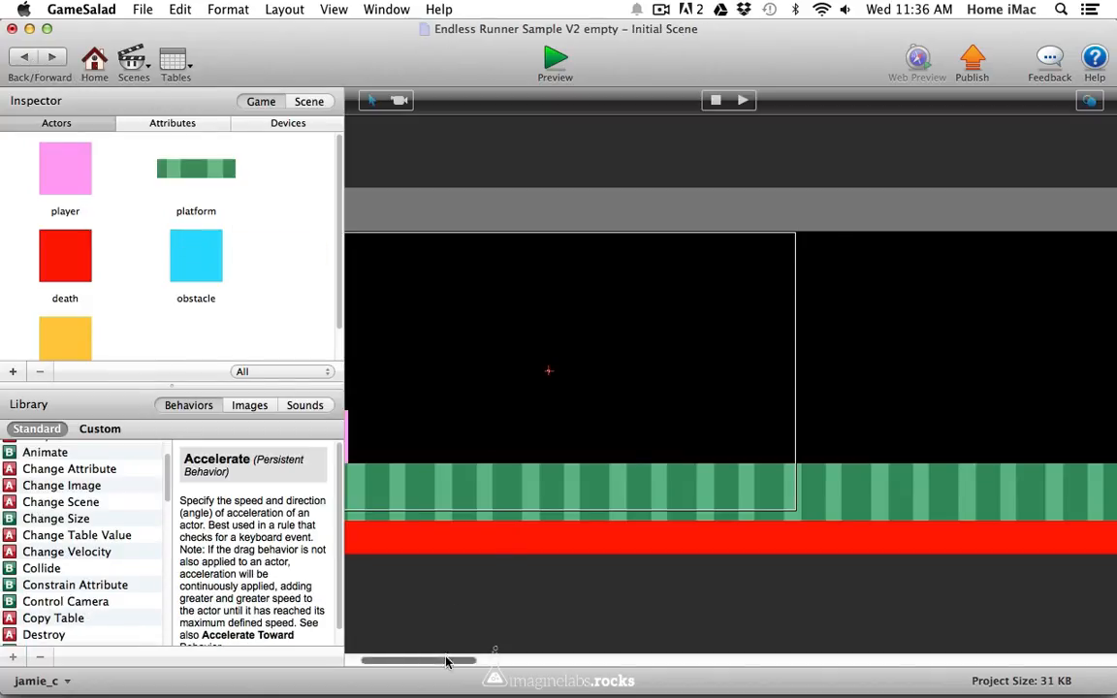
pyautogui.moveTo(454, 660); pyautogui.dragTo(392, 686)
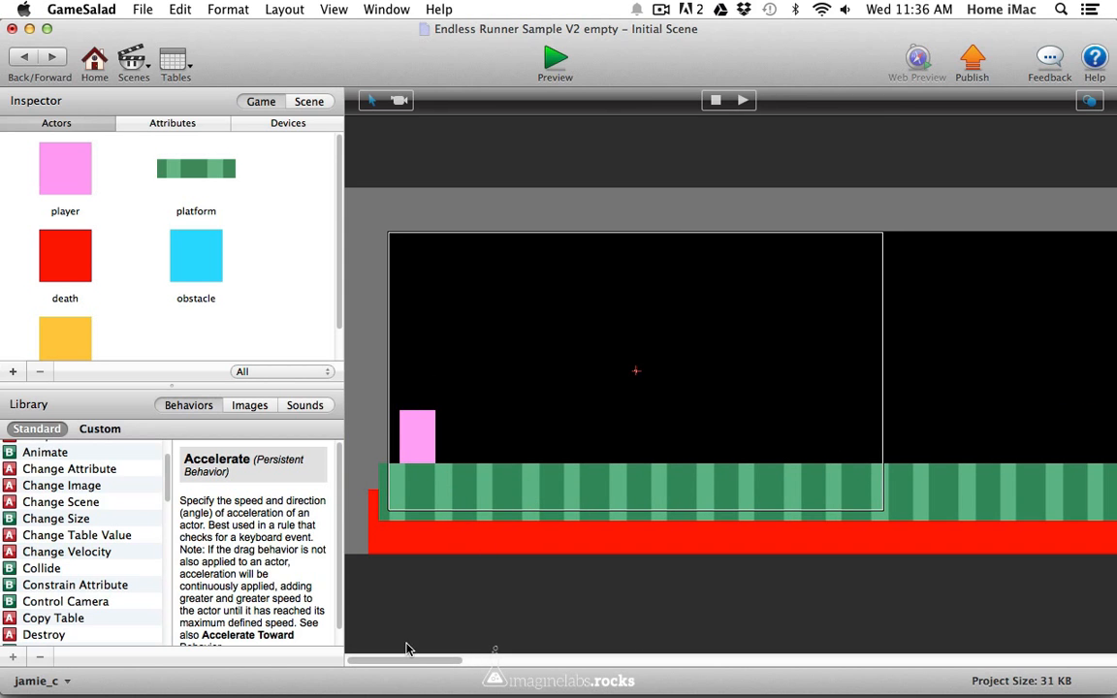
pyautogui.moveTo(404, 662); pyautogui.dragTo(267, 363)
pyautogui.moveTo(443, 670); pyautogui.dragTo(416, 663)
pyautogui.doubleClick(81, 186)
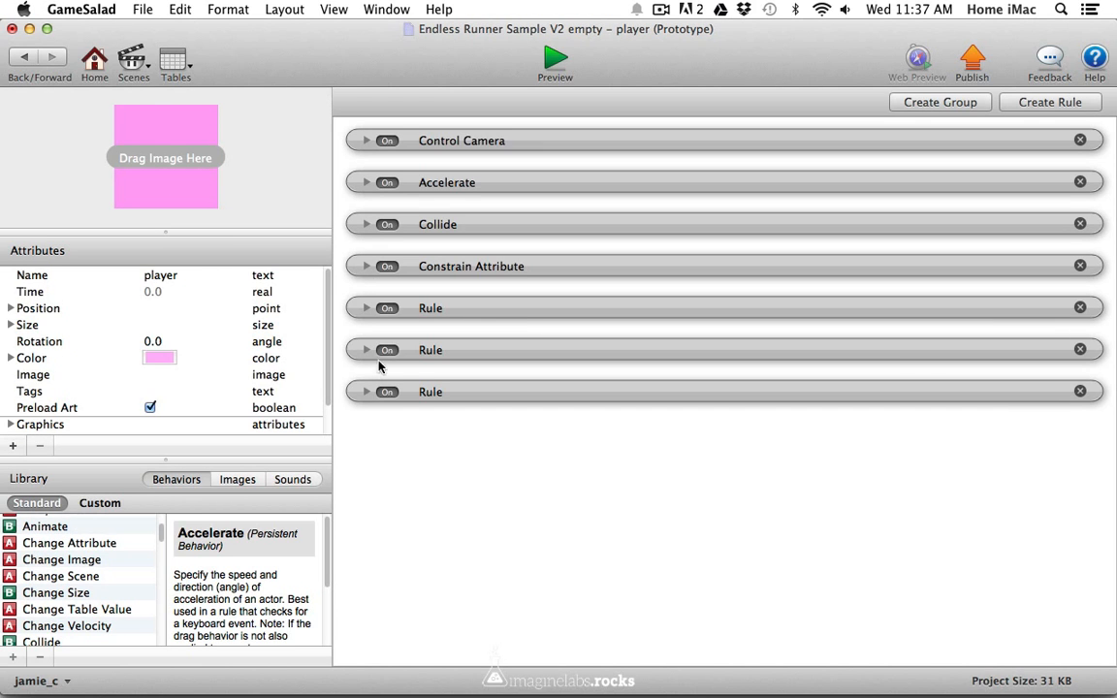
pyautogui.click(365, 266)
pyautogui.click(659, 294)
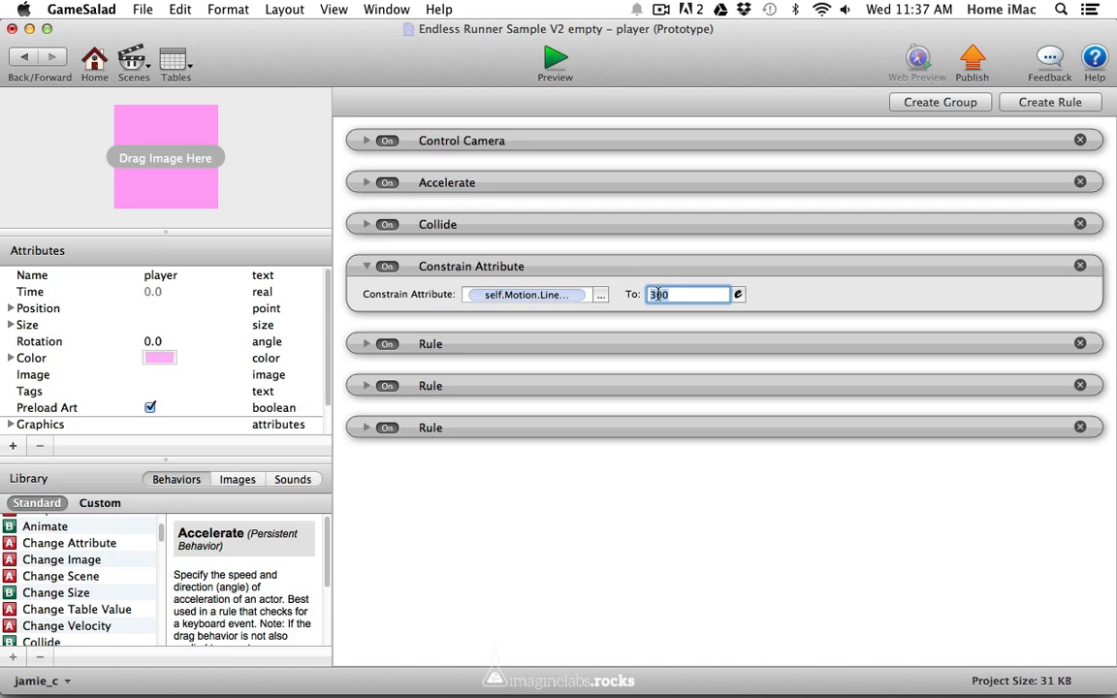
pyautogui.write('6')
pyautogui.press('Return')
# - Preview the game at the new player speed, collapse the Constrain Attribute behavior and return to the start of the initial scene
pyautogui.click(556, 64)
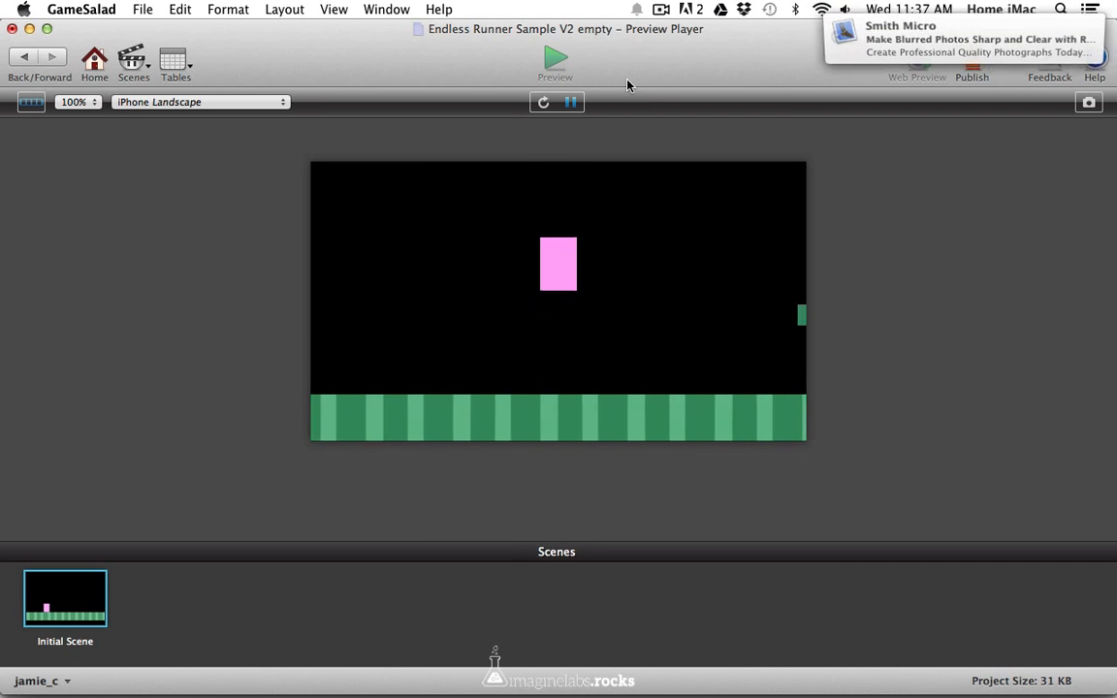
pyautogui.click(20, 58)
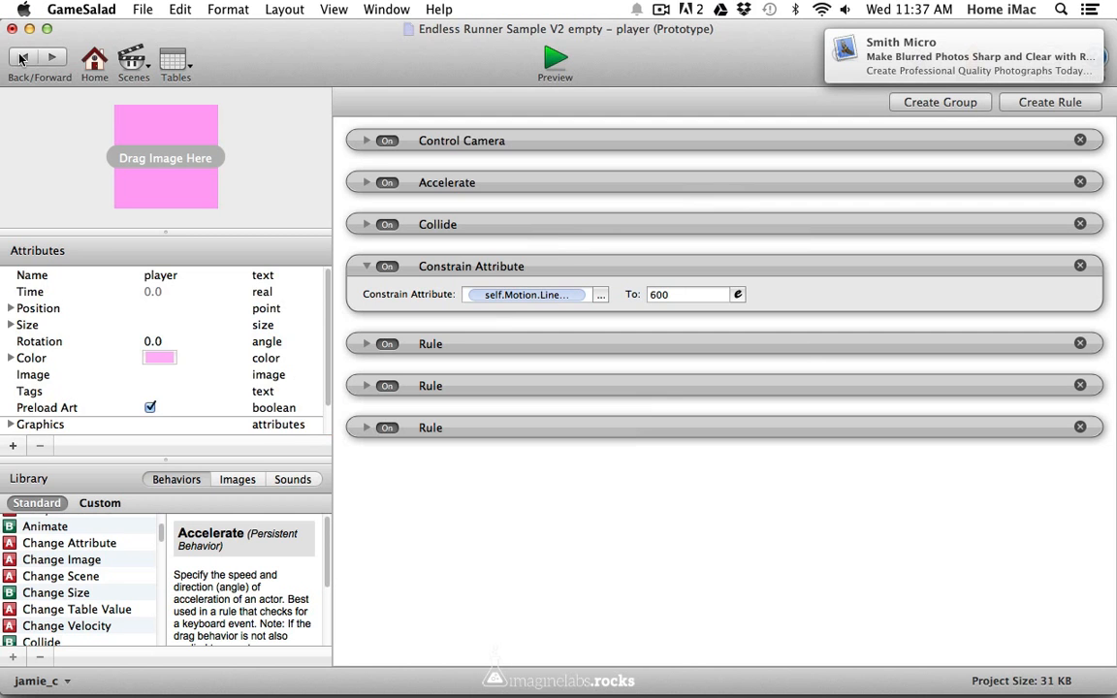
pyautogui.moveTo(852, 70)
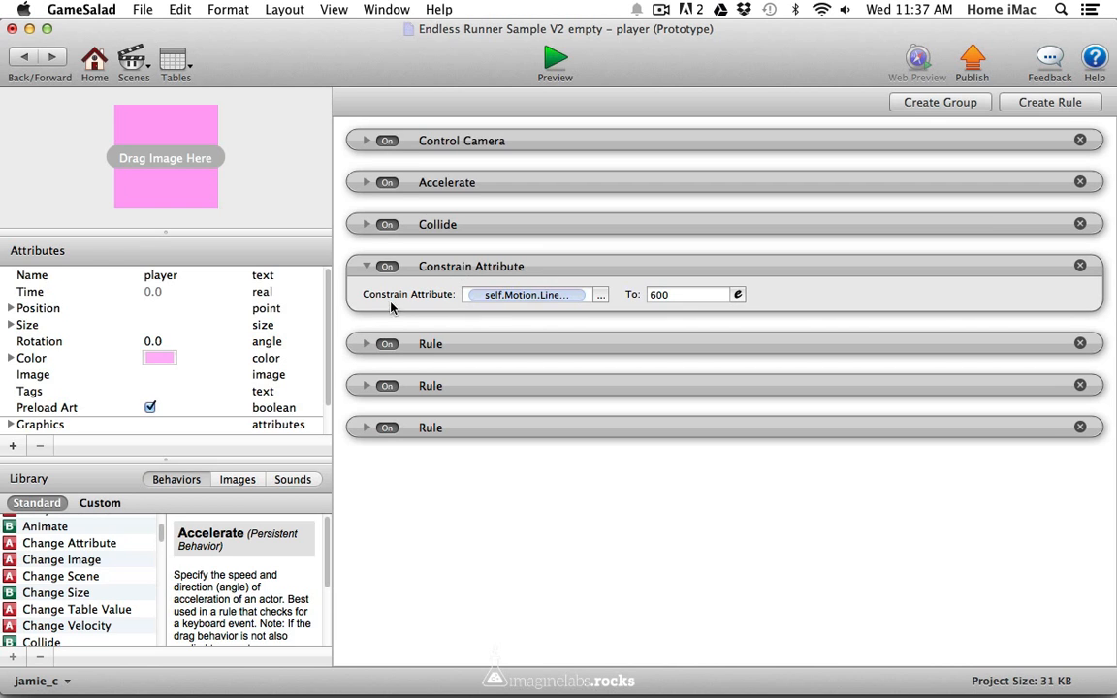
pyautogui.click(365, 267)
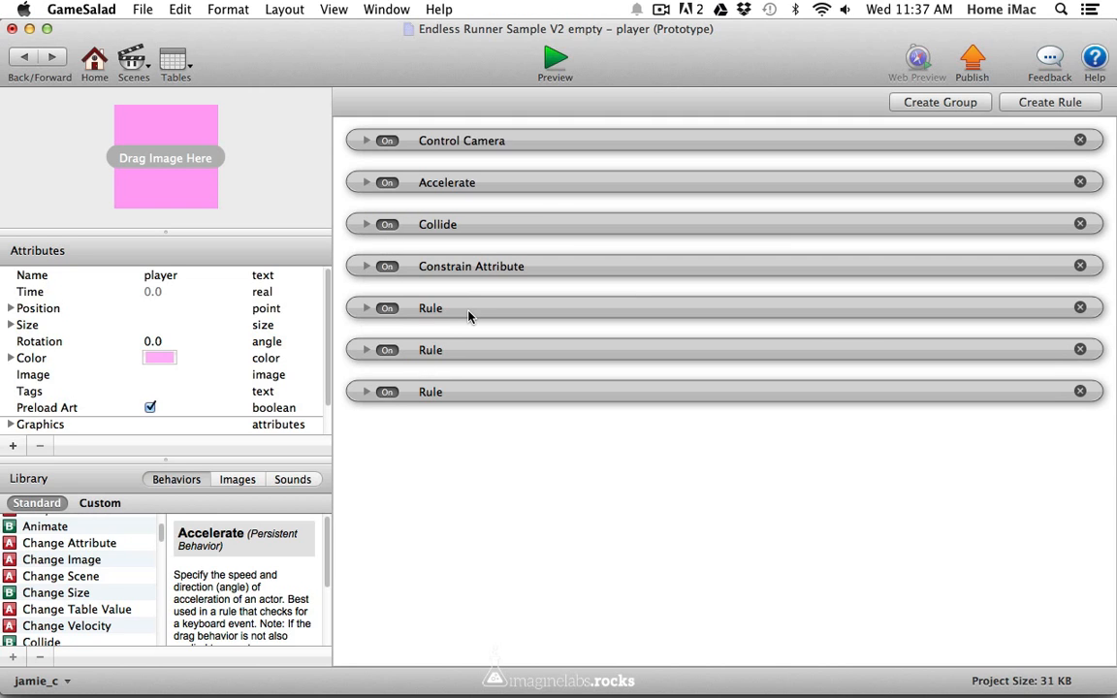
pyautogui.click(23, 57)
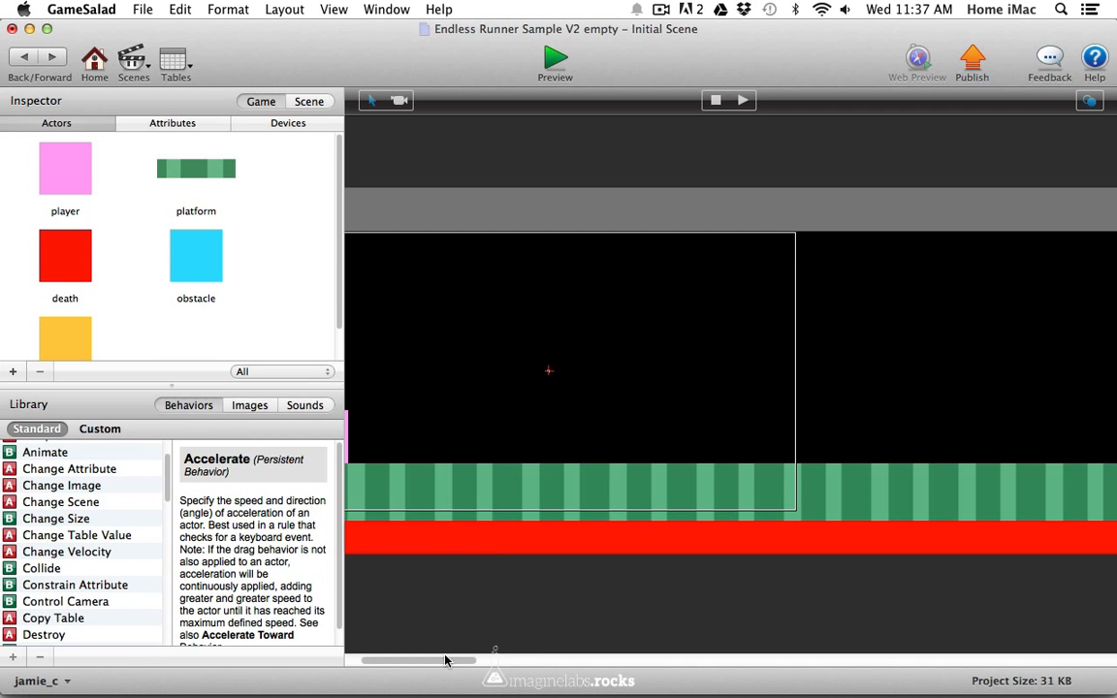
pyautogui.moveTo(444, 661); pyautogui.dragTo(368, 661)
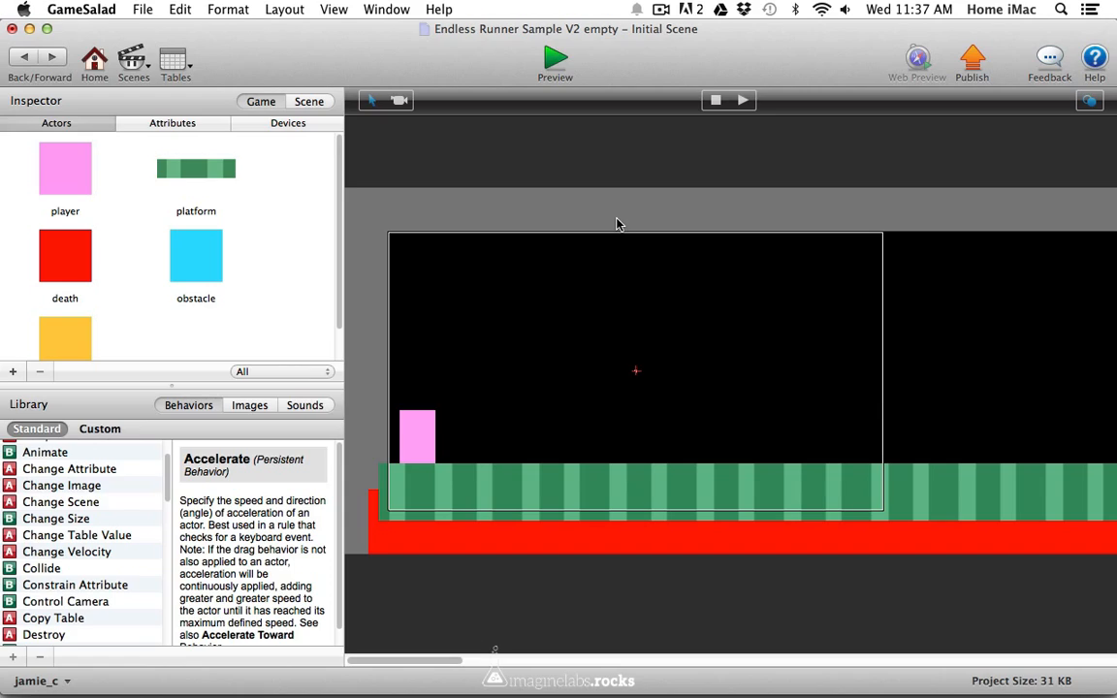